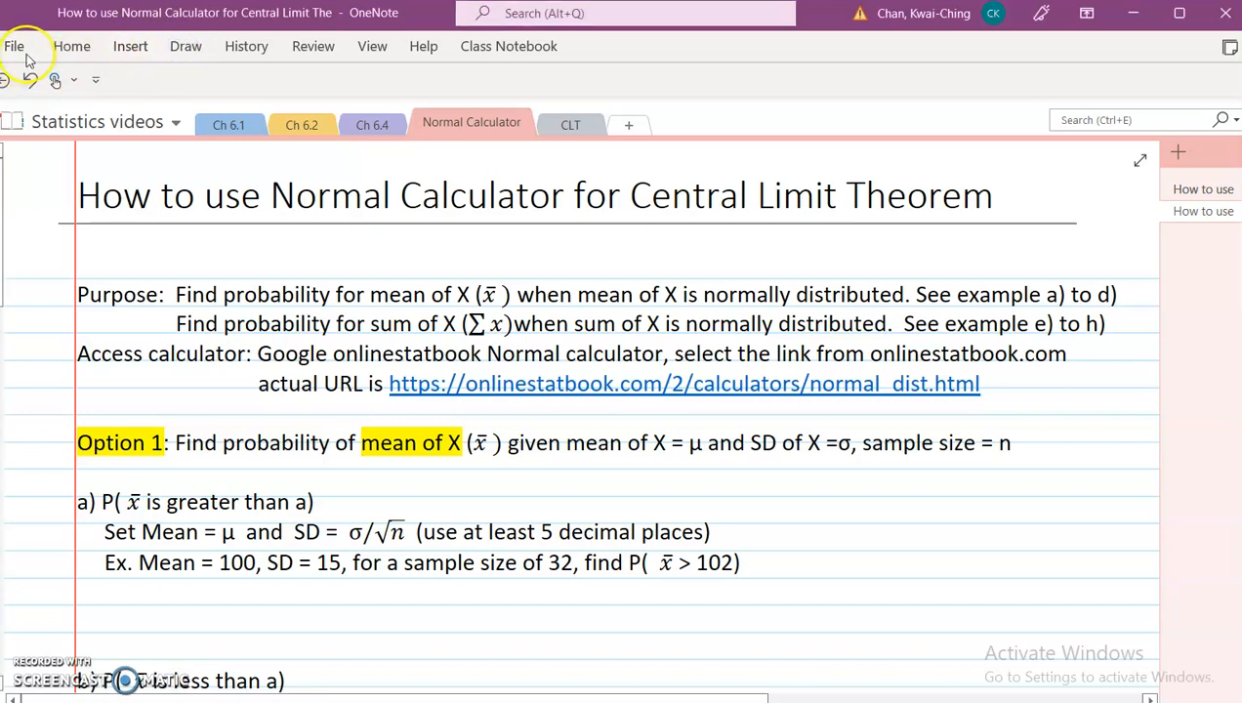
# Step: Switch to the browser and search Google for onlinestatbook normal calculator
pyautogui.click(185, 46)
pyautogui.click(32, 104)
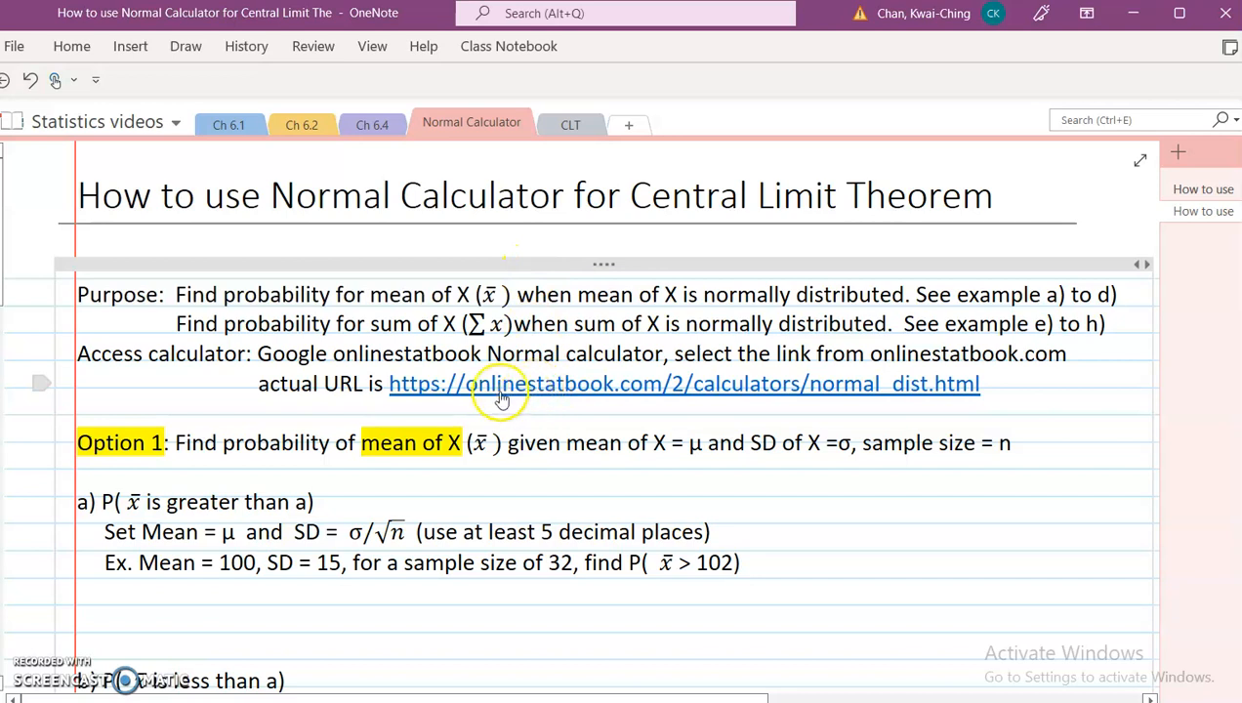
pyautogui.hotkey('alt', 'Tab')
pyautogui.click(566, 284)
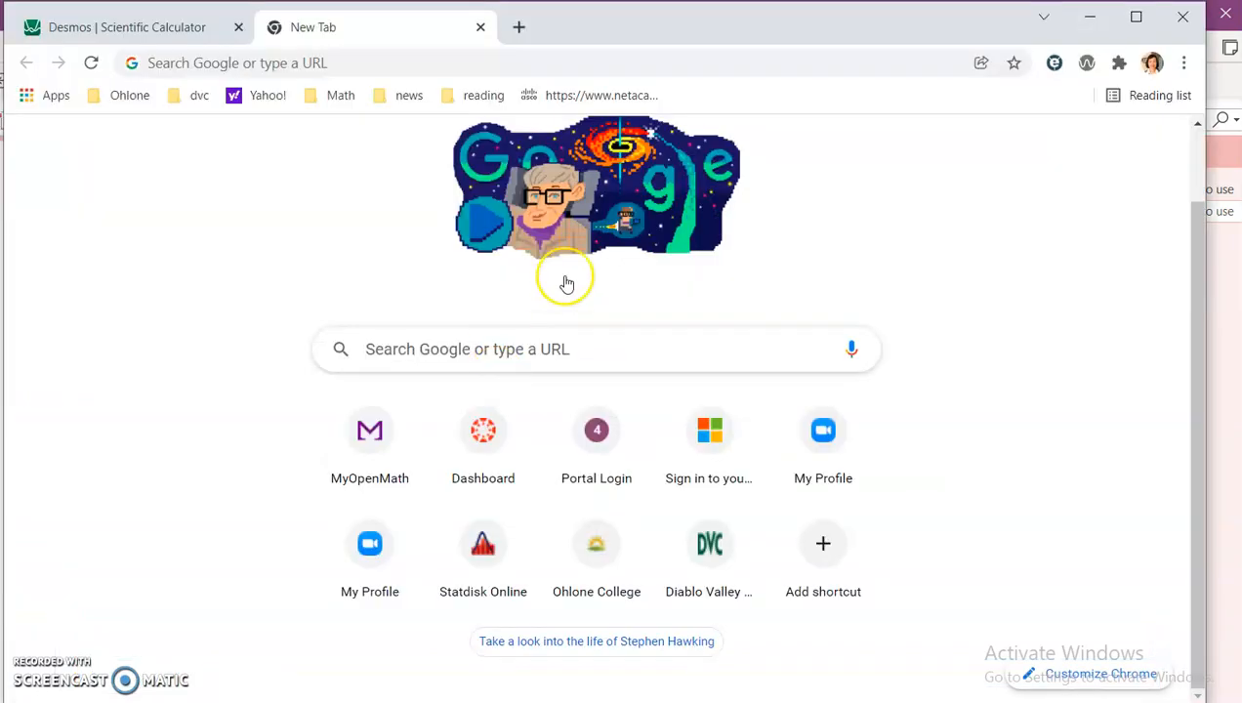
pyautogui.click(377, 64)
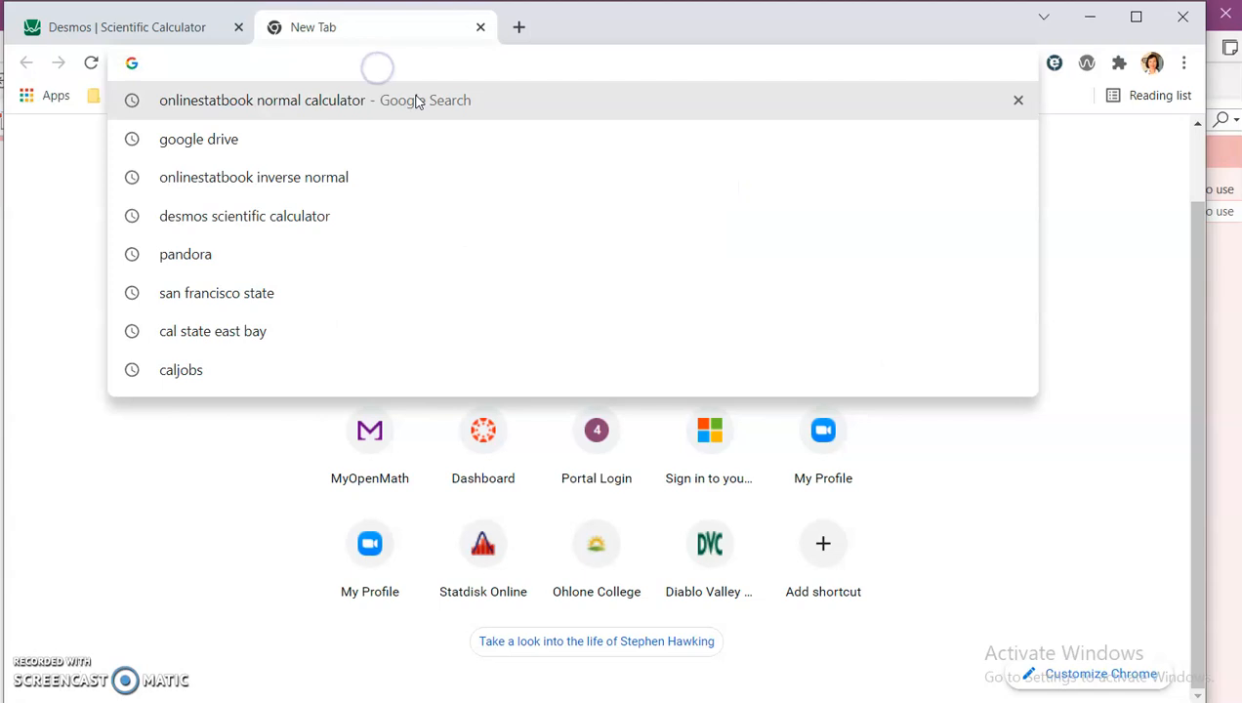
pyautogui.write('online')
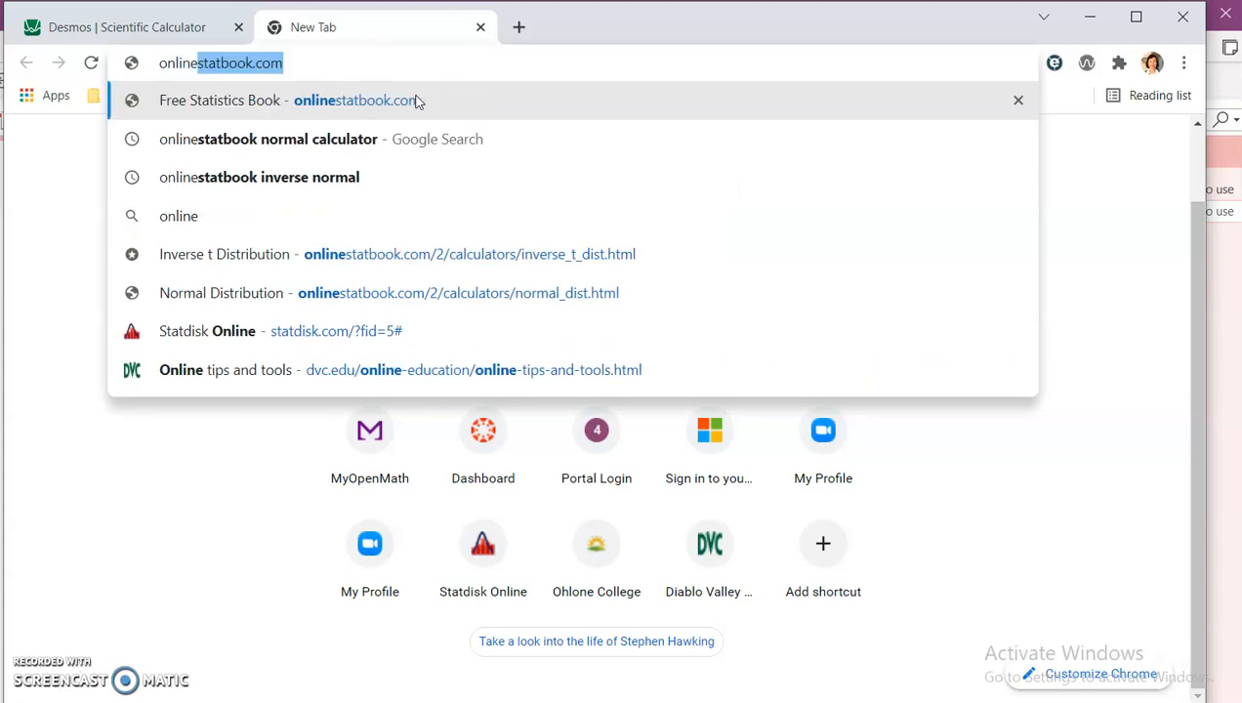
pyautogui.write('statbook')
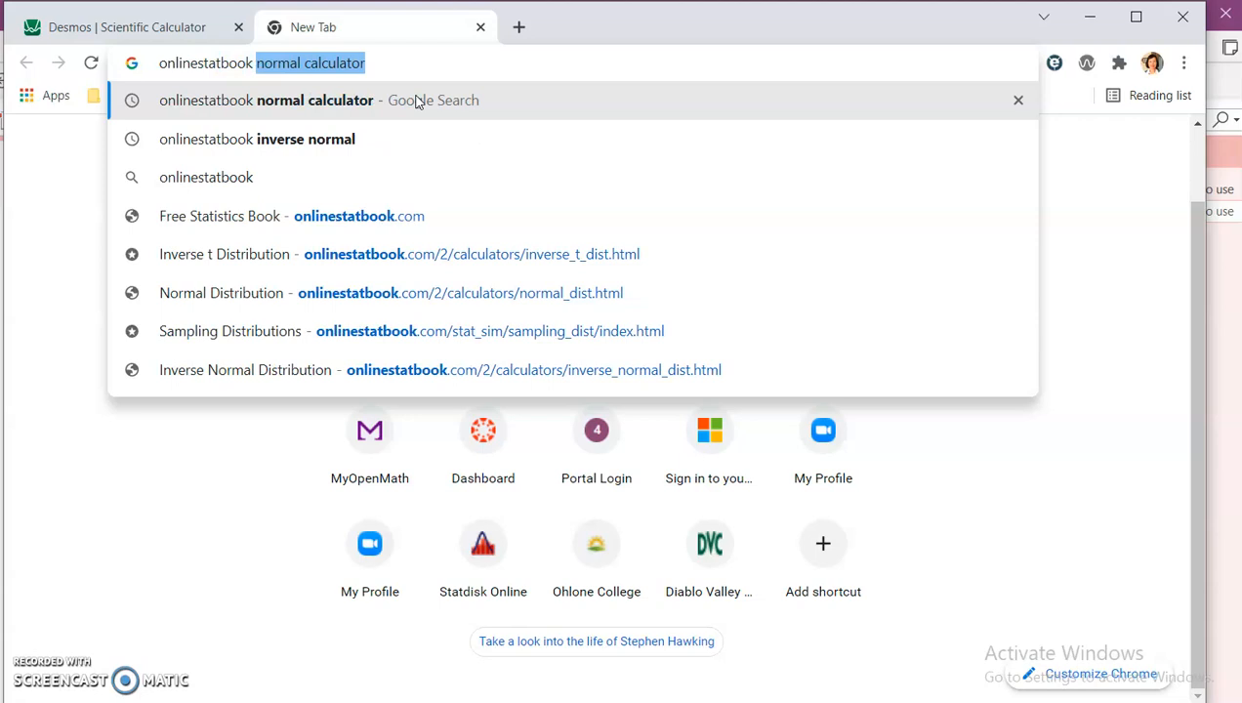
pyautogui.press('Return')
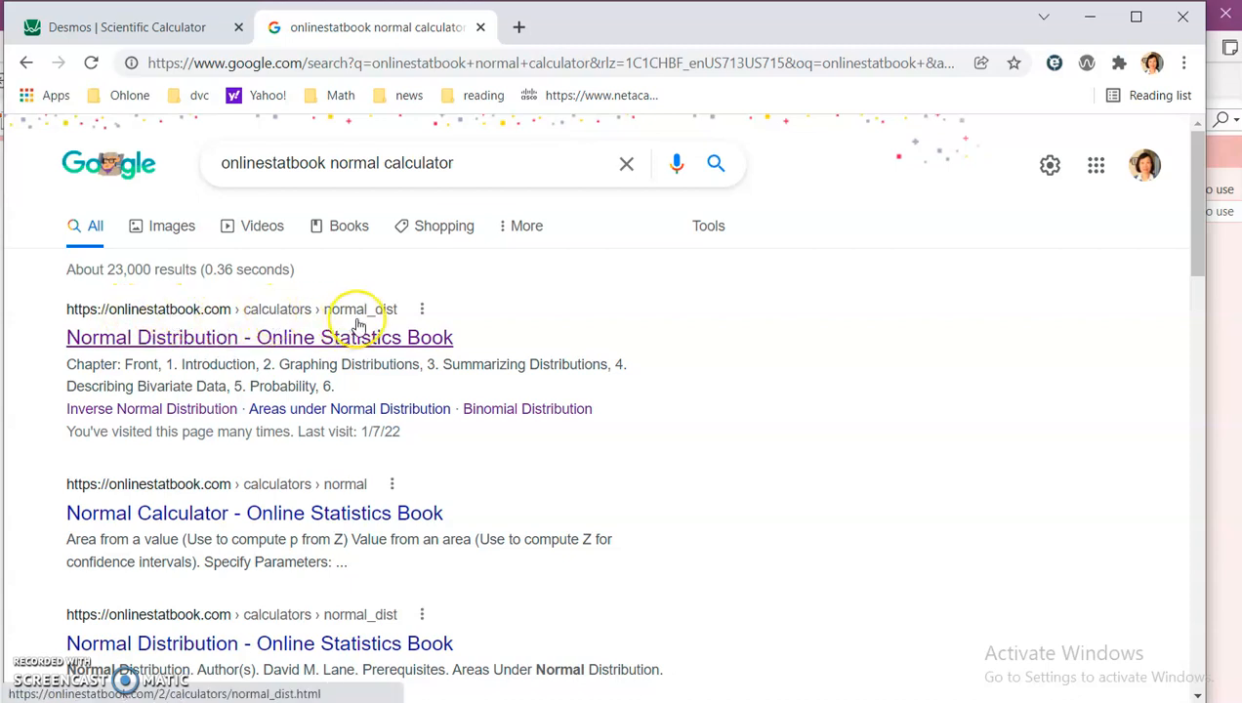
# Step: Open the onlinestatbook Normal Distribution calculator and examine its Mean, SD and area parameter fields
pyautogui.click(290, 339)
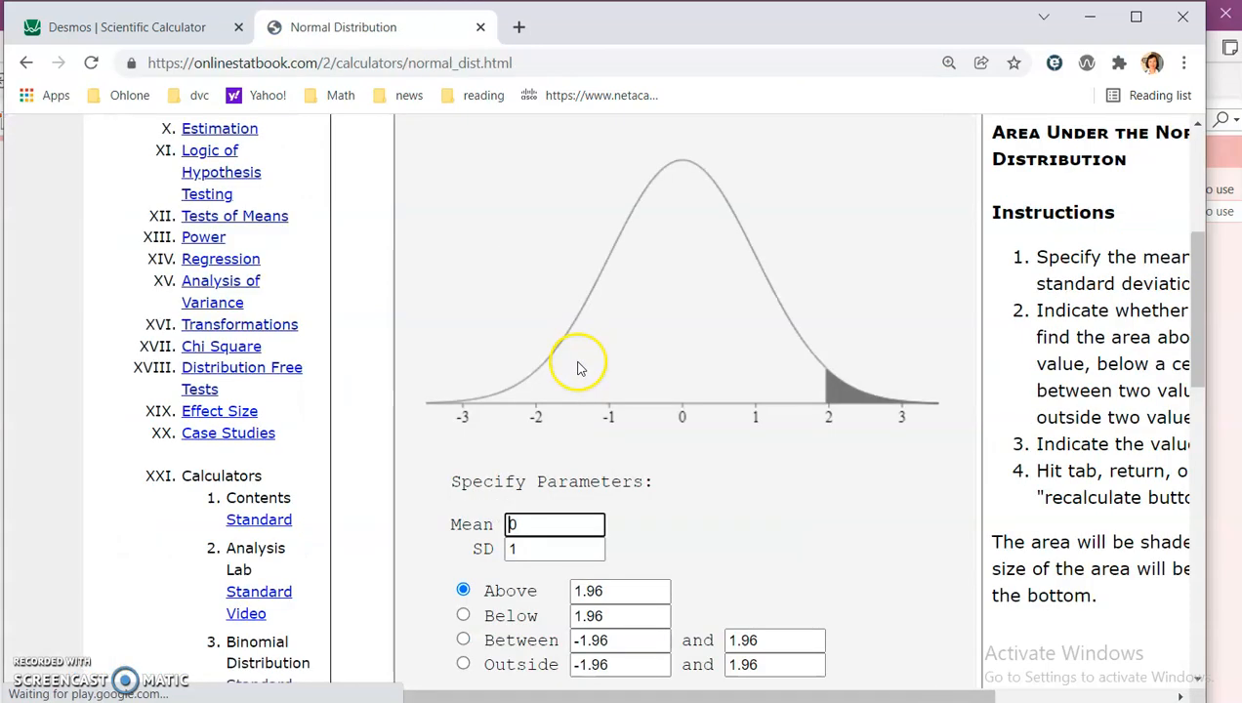
pyautogui.scroll(-2, 728, 471)
pyautogui.scroll(2, 749, 452)
pyautogui.scroll(-1, 832, 419)
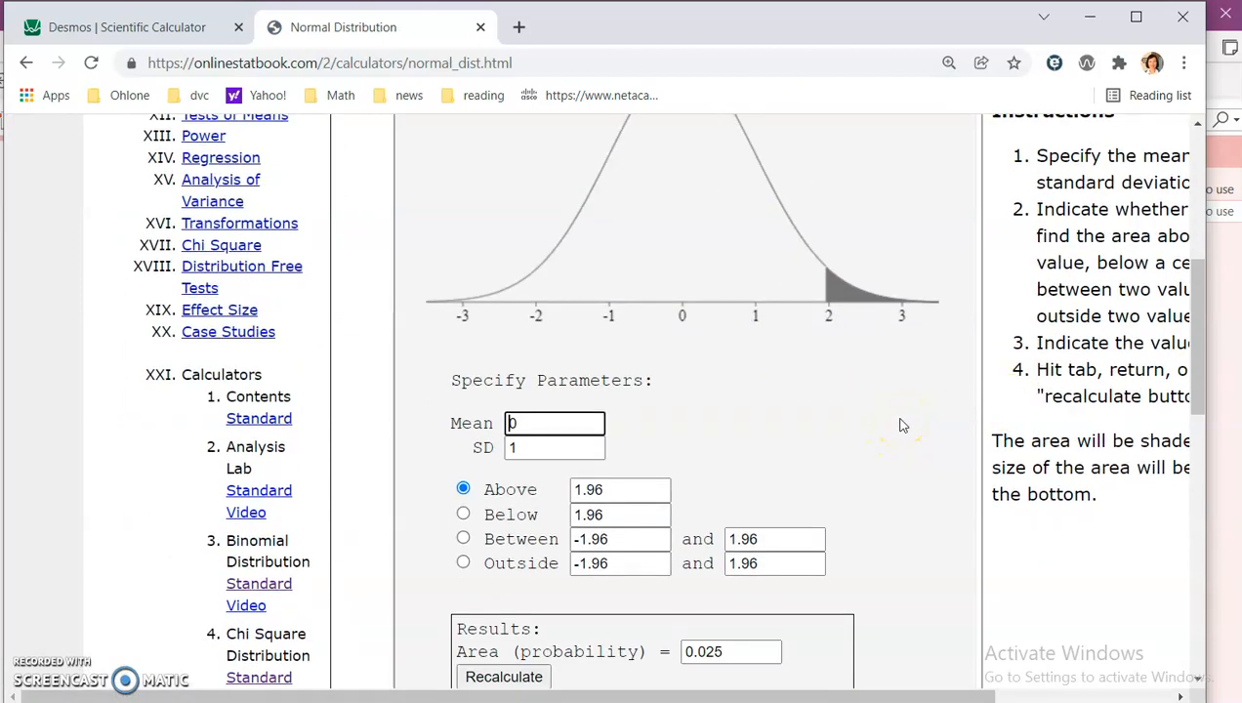
pyautogui.scroll(-1, 902, 424)
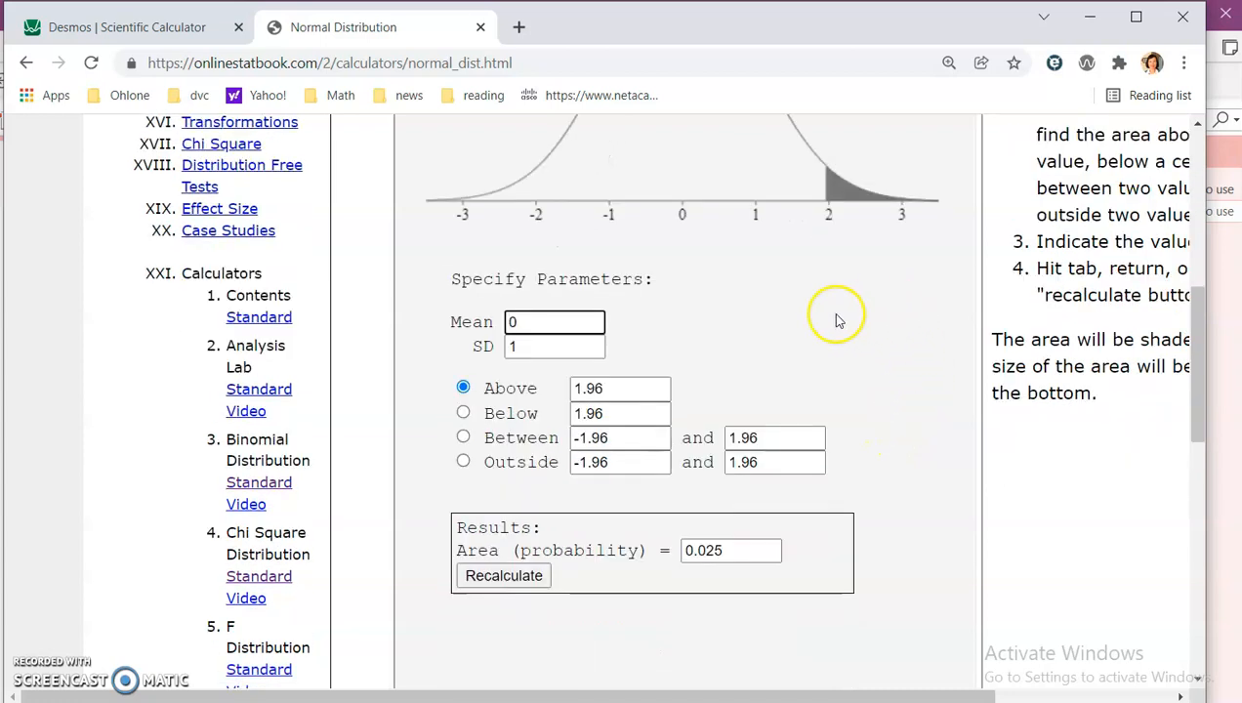
pyautogui.click(518, 347)
pyautogui.click(730, 314)
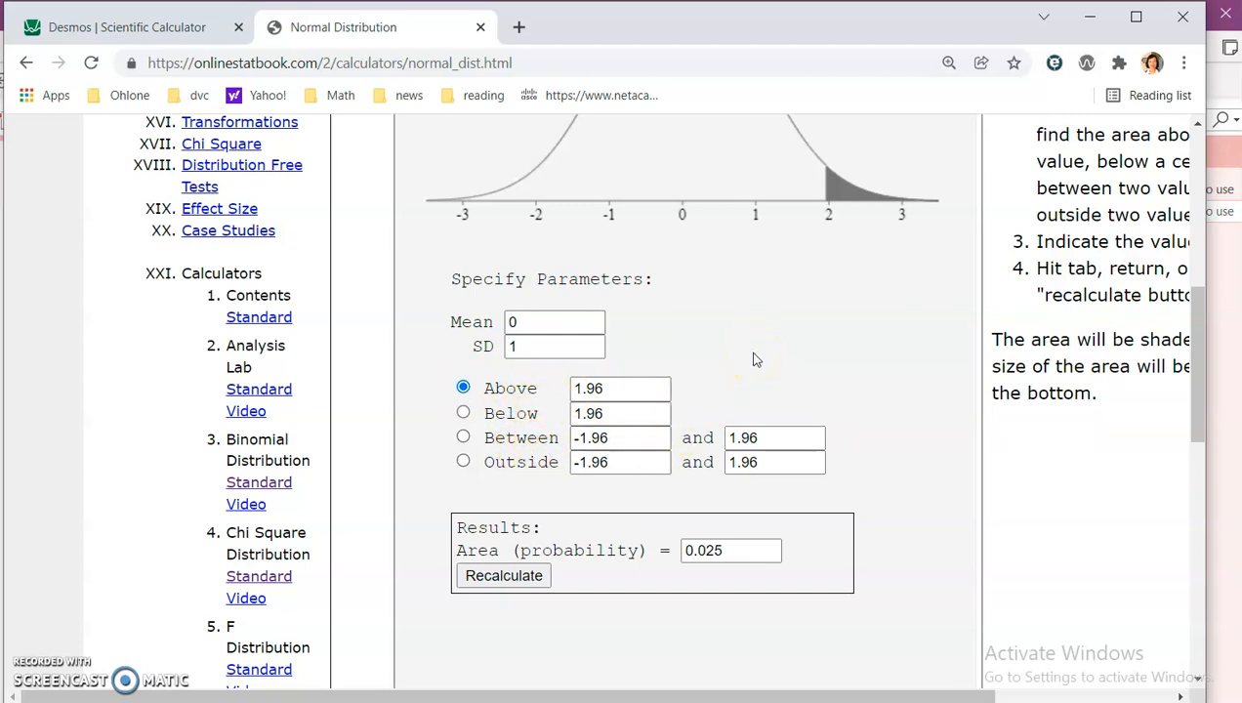
pyautogui.scroll(1, 753, 359)
pyautogui.scroll(-1, 751, 360)
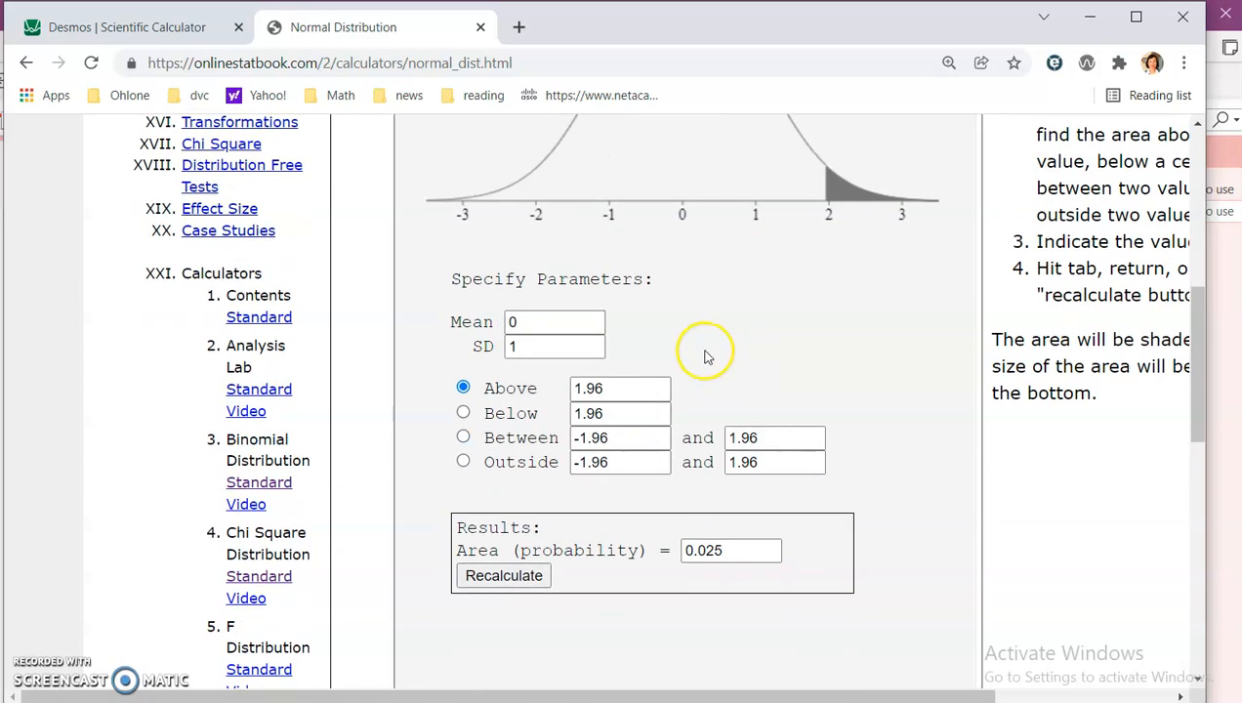
# Step: Compare example a in the notes with the calculator's Mean, SD and Above fields
pyautogui.hotkey('alt', 'Tab')
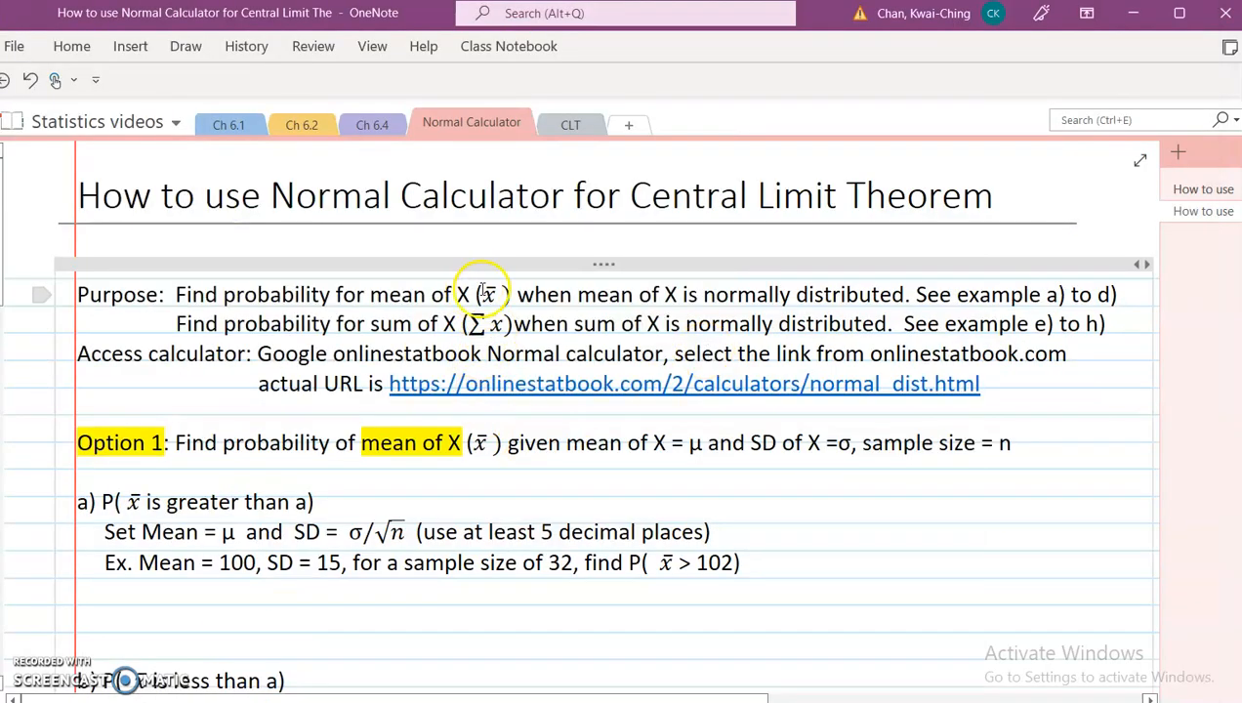
pyautogui.scroll(-1, 485, 329)
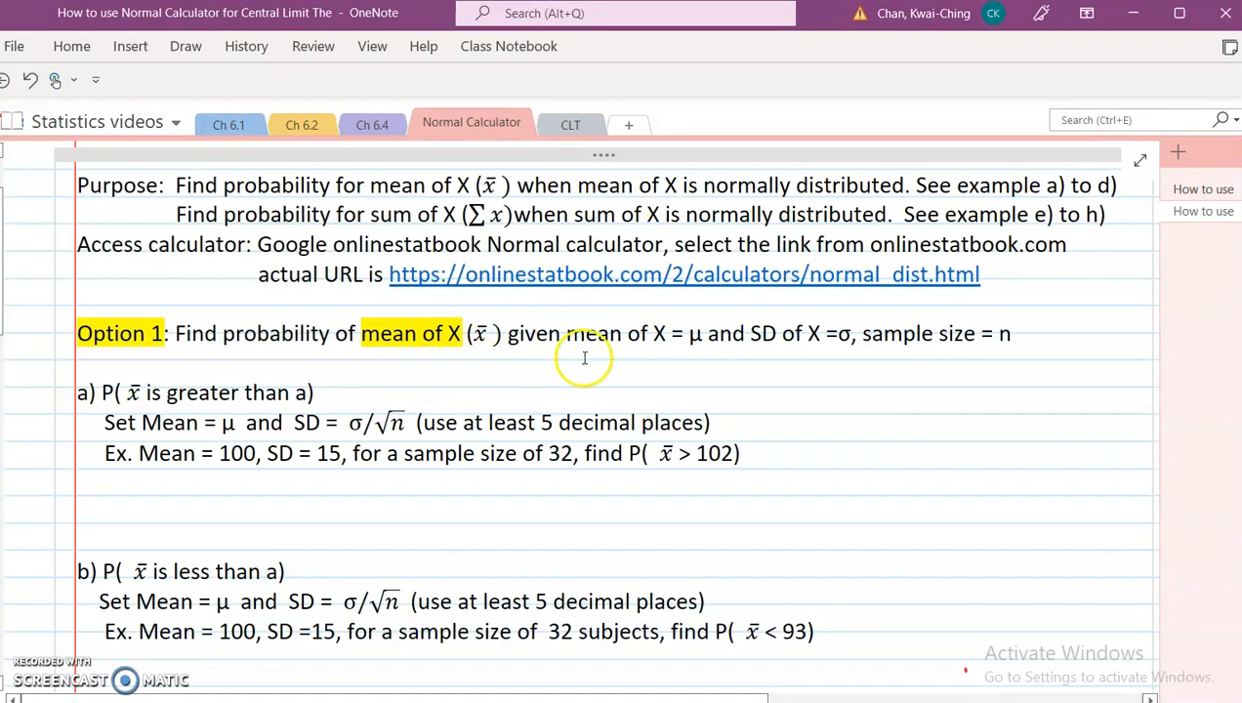
pyautogui.hotkey('alt', 'Tab')
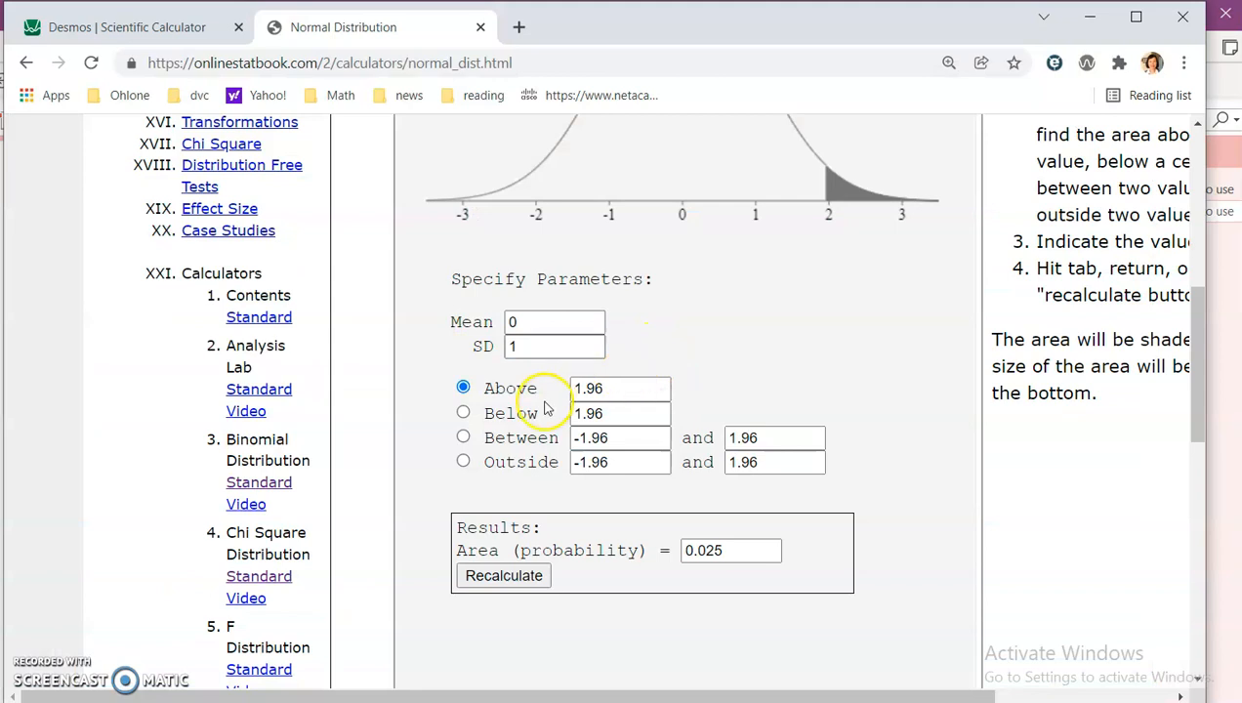
pyautogui.doubleClick(512, 323)
pyautogui.click(525, 347)
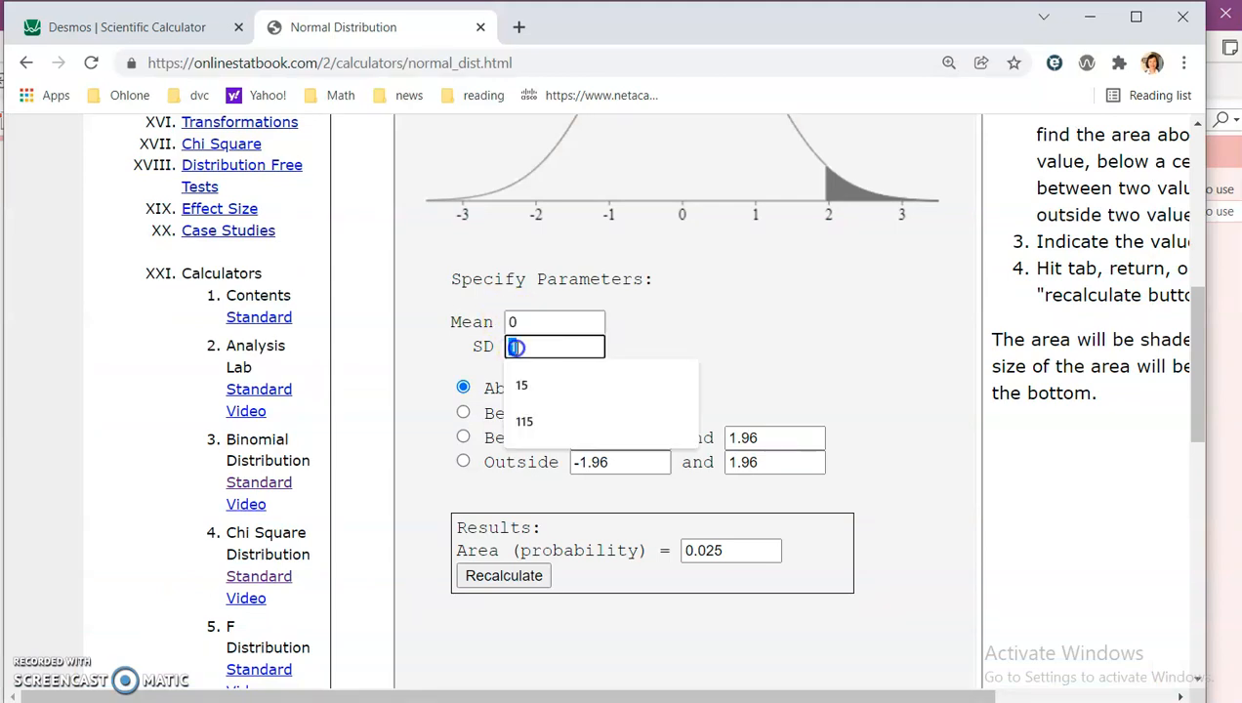
pyautogui.hotkey('alt', 'Tab')
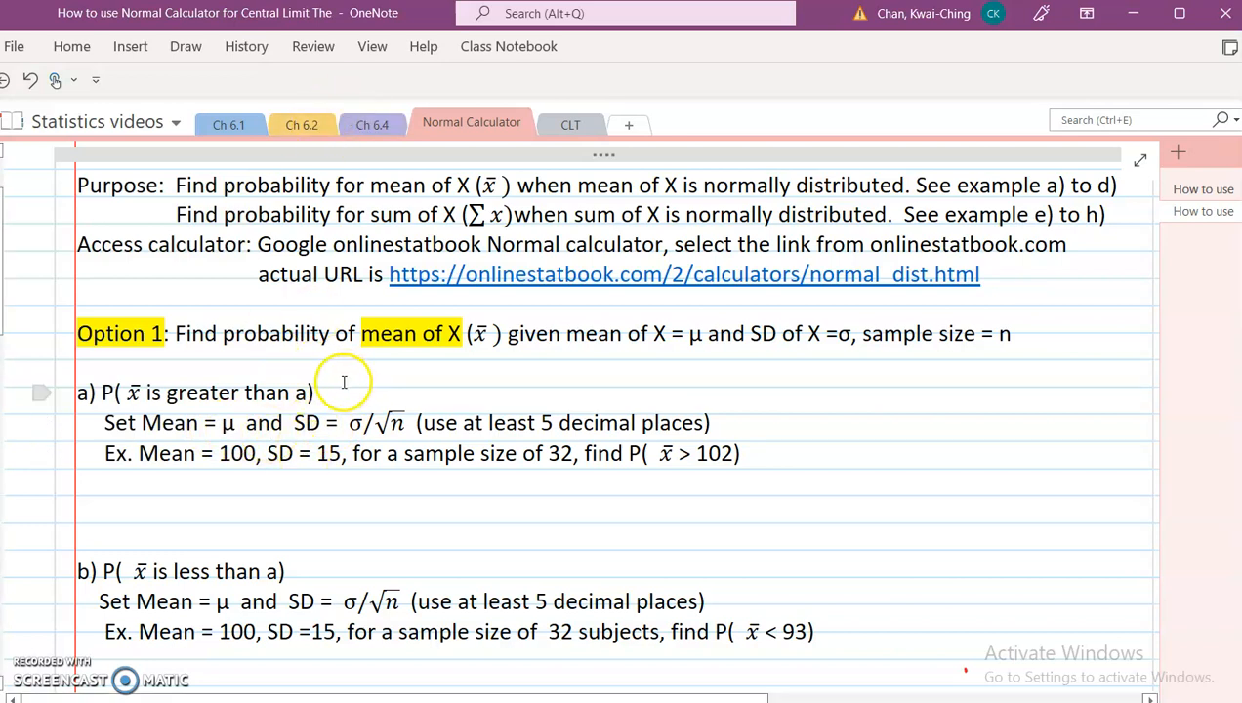
pyautogui.click(194, 50)
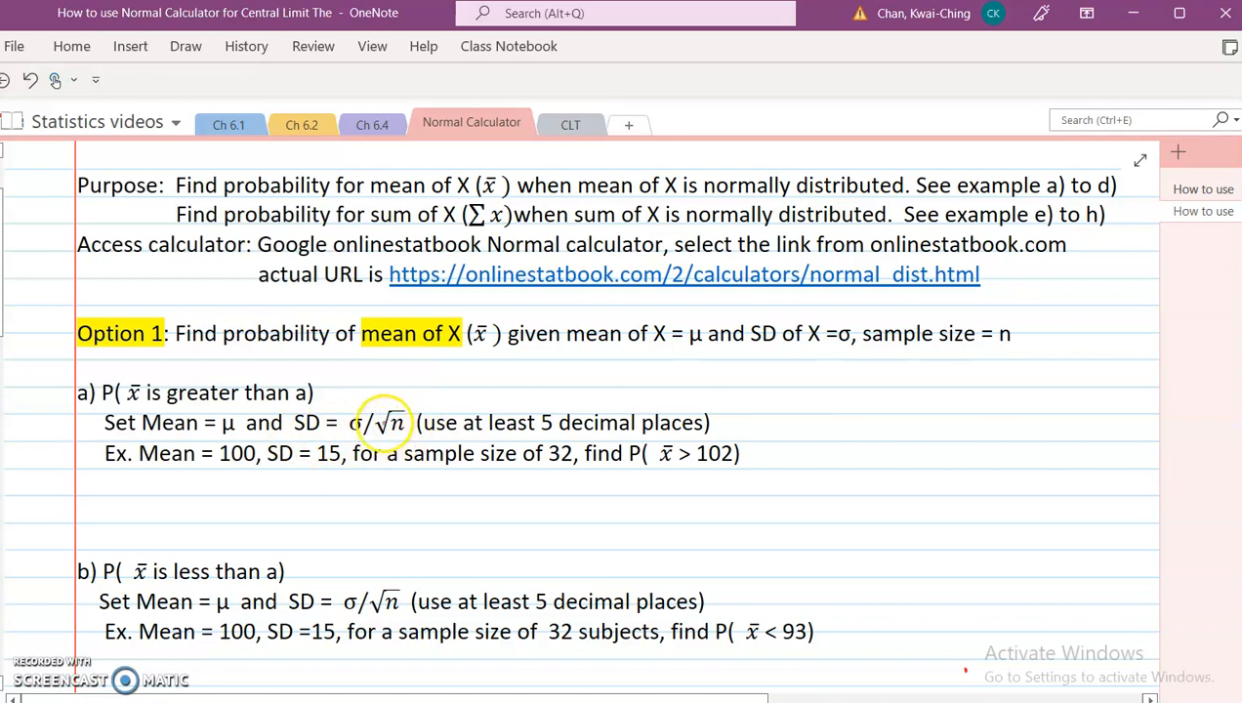
pyautogui.hotkey('alt', 'Tab')
pyautogui.moveTo(607, 388); pyautogui.dragTo(598, 389)
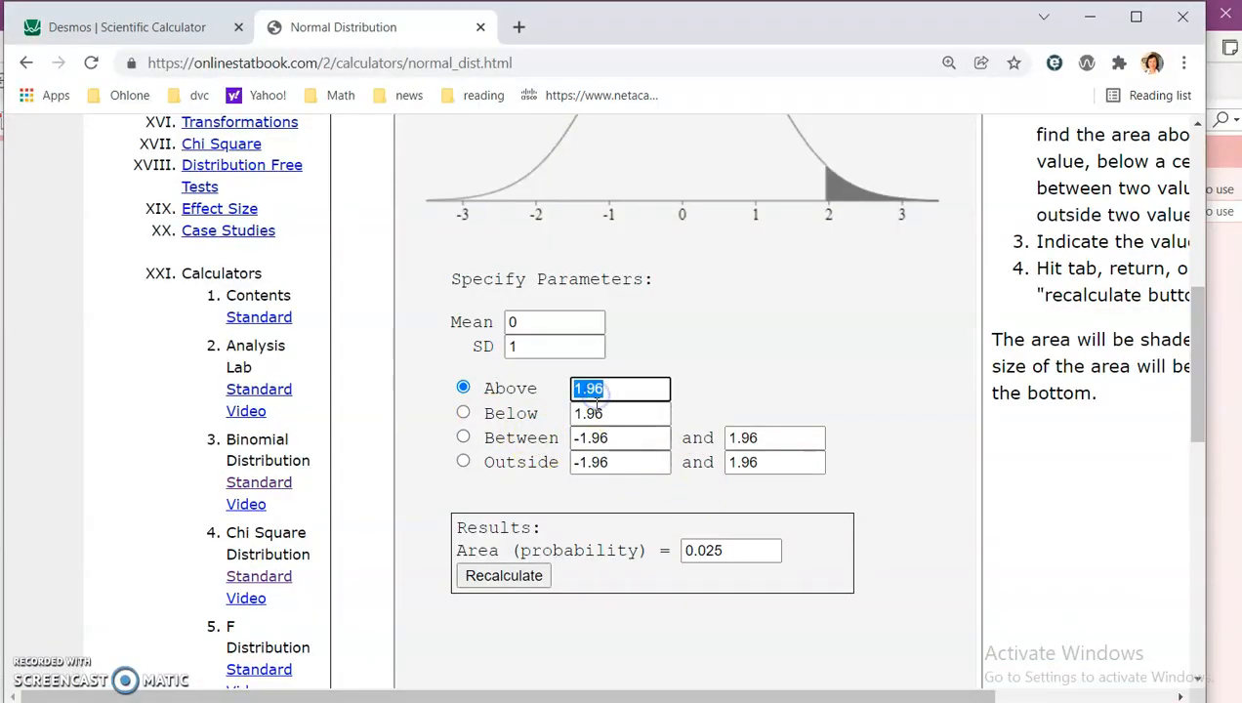
pyautogui.click(515, 348)
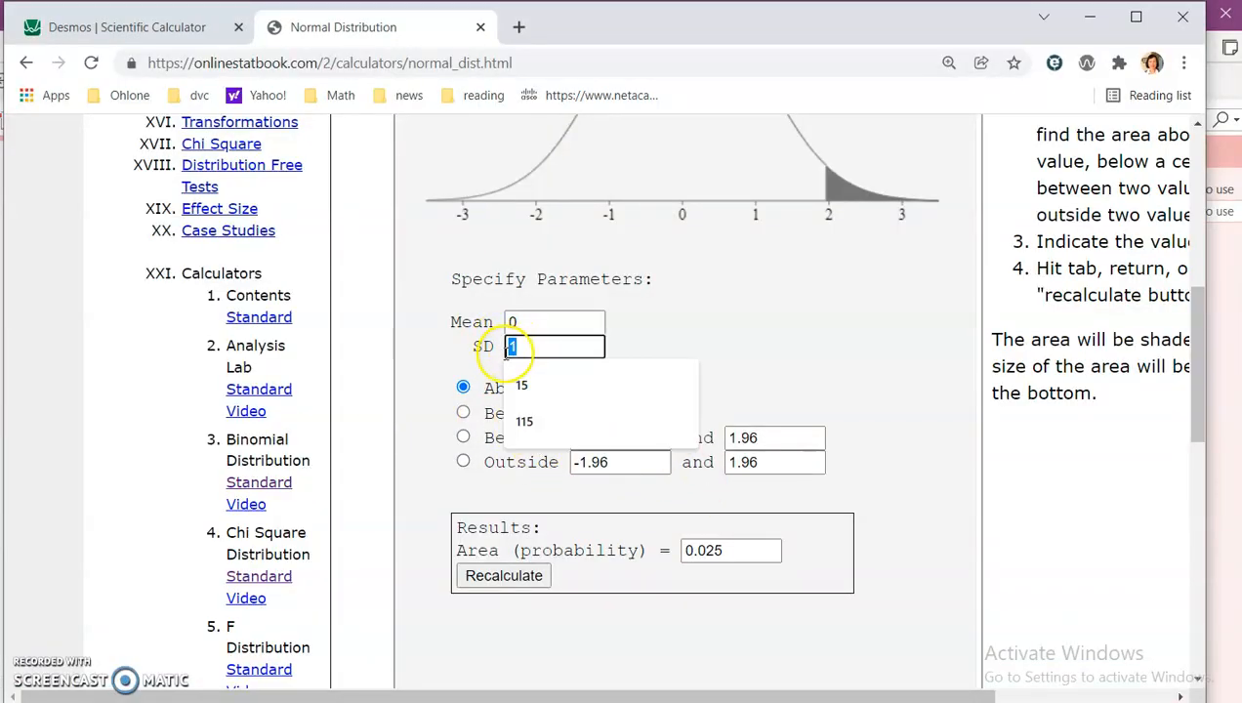
pyautogui.hotkey('alt', 'Tab')
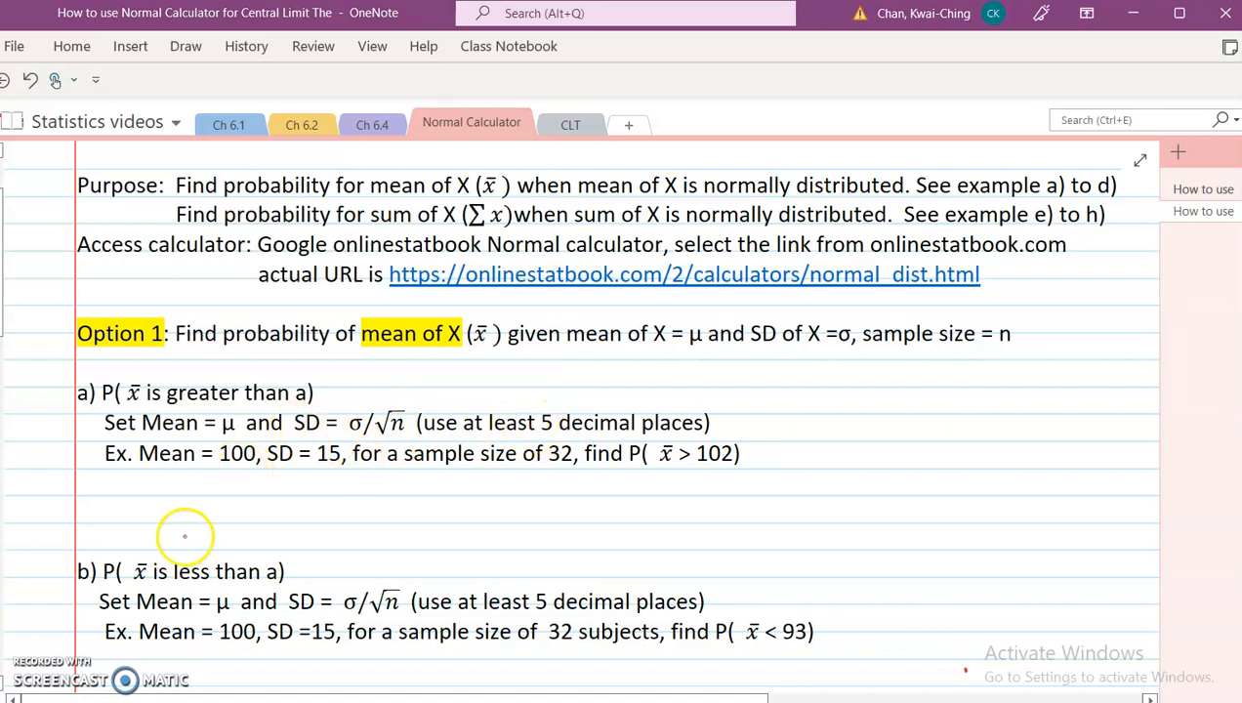
# Step: Scroll through the note's examples b to d to review their Mean and SD values
pyautogui.scroll(-3, 326, 347)
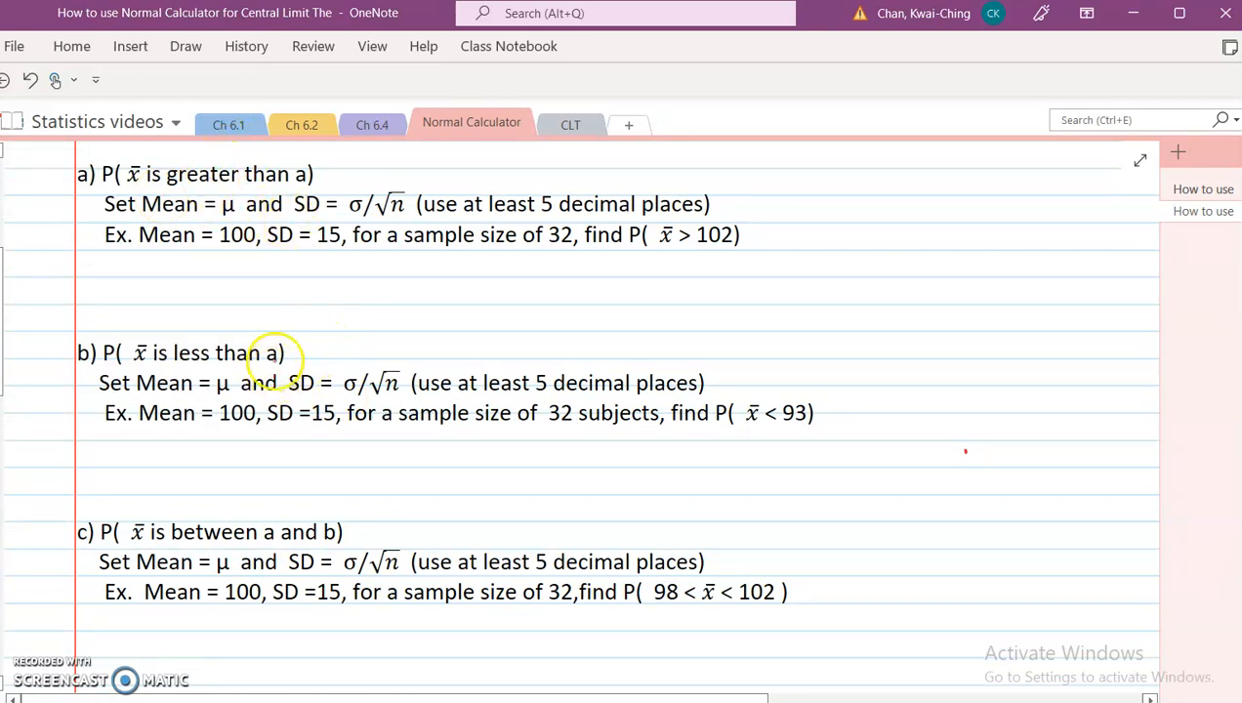
pyautogui.scroll(-2, 283, 361)
pyautogui.scroll(-2, 286, 447)
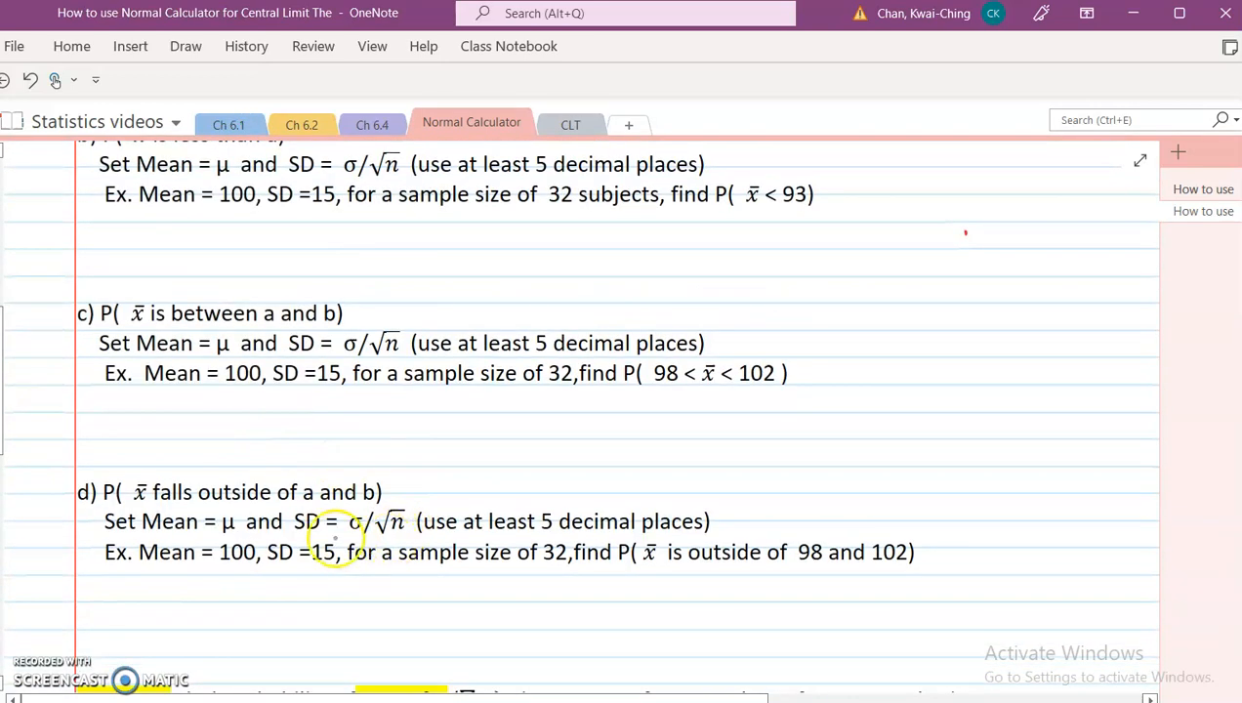
pyautogui.scroll(4, 316, 463)
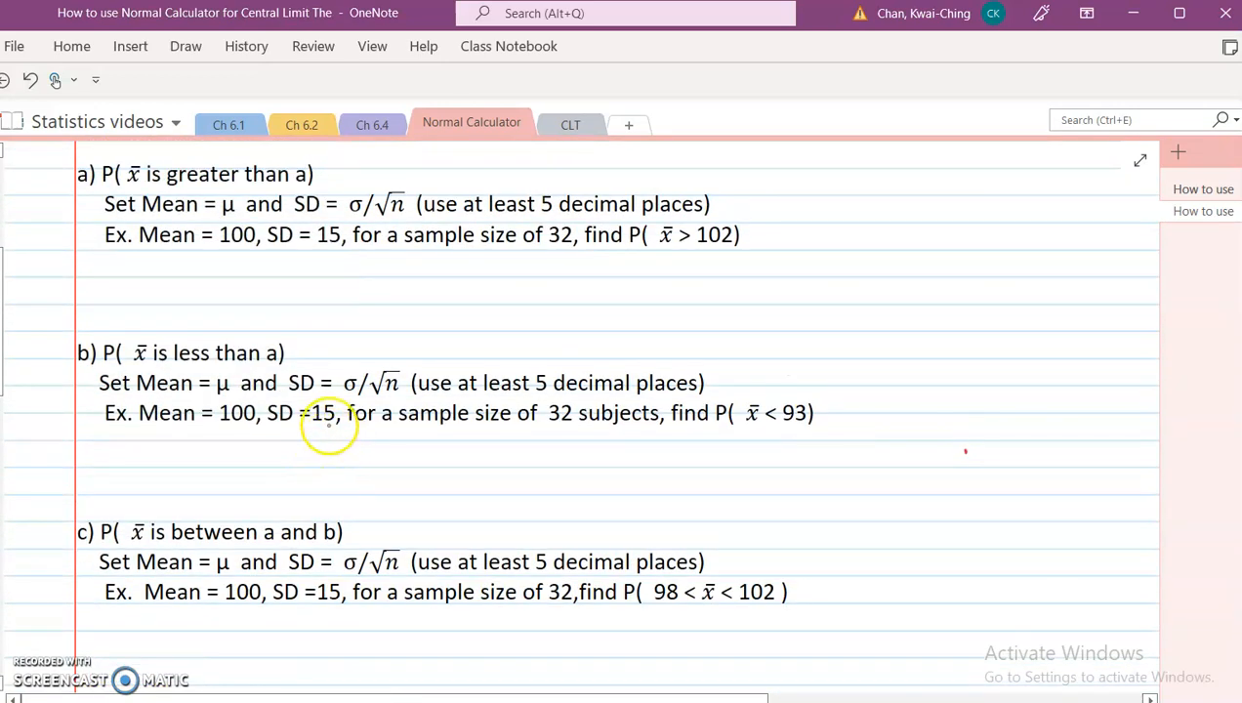
pyautogui.scroll(2, 327, 424)
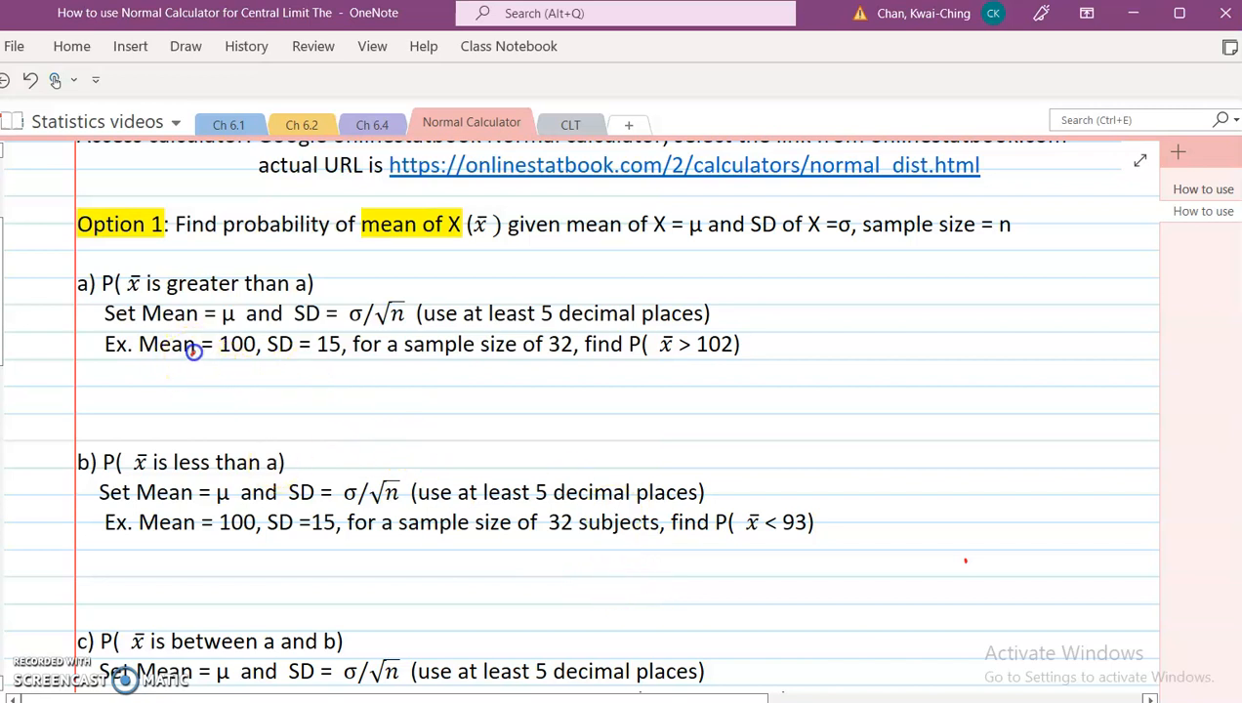
# Step: Mark the Mean and SD values in examples a through d with small red ink ticks
pyautogui.moveTo(306, 353); pyautogui.dragTo(297, 358)
pyautogui.moveTo(296, 351); pyautogui.dragTo(306, 358)
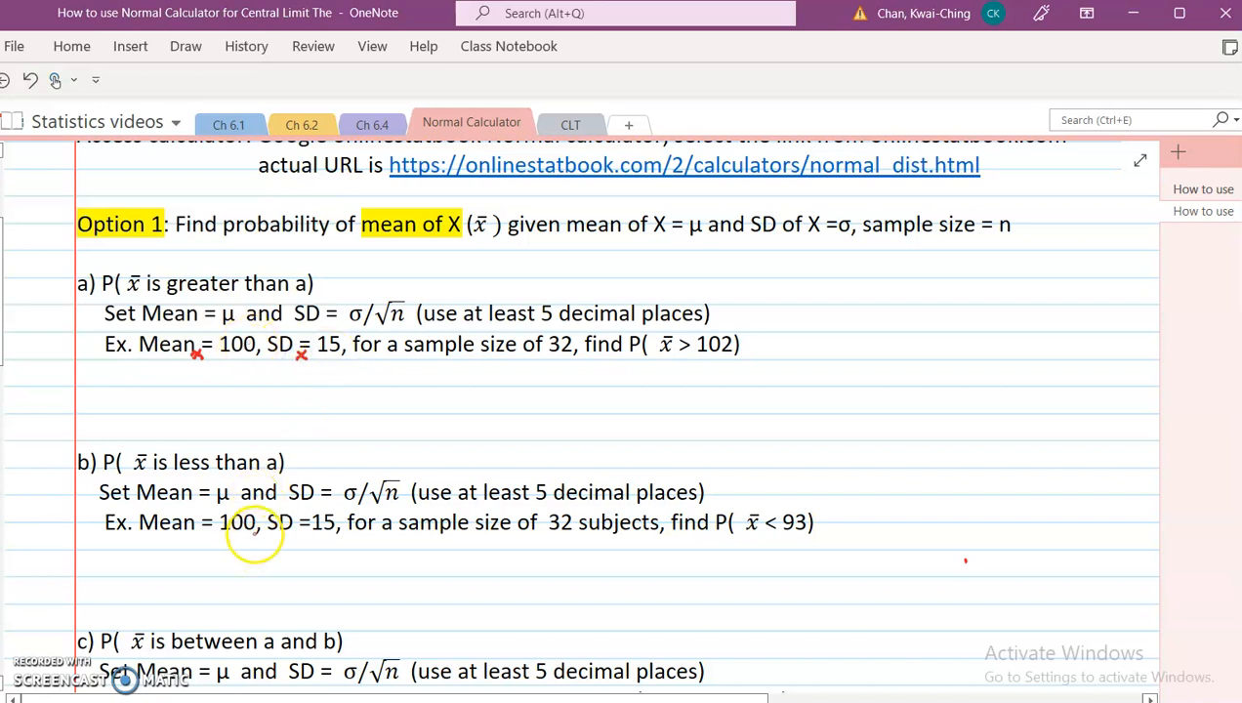
pyautogui.moveTo(252, 531); pyautogui.dragTo(260, 538)
pyautogui.moveTo(260, 531); pyautogui.dragTo(201, 536)
pyautogui.moveTo(201, 527); pyautogui.dragTo(189, 537)
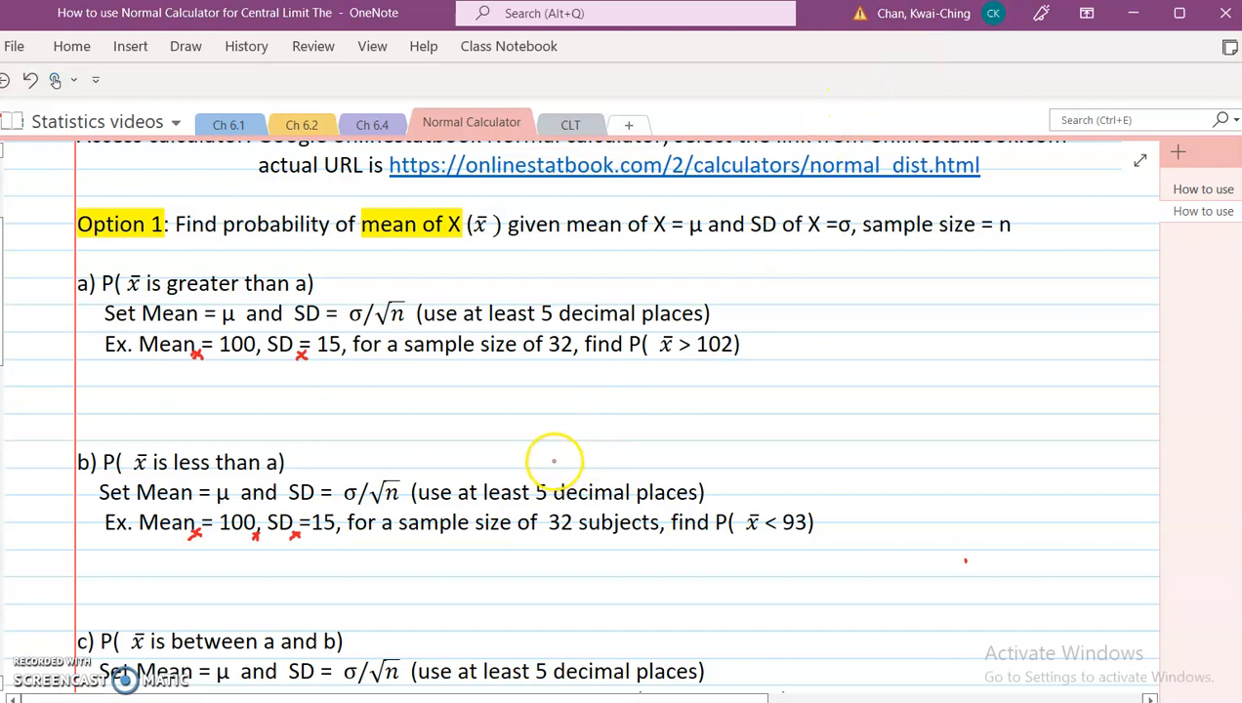
pyautogui.scroll(-3, 535, 448)
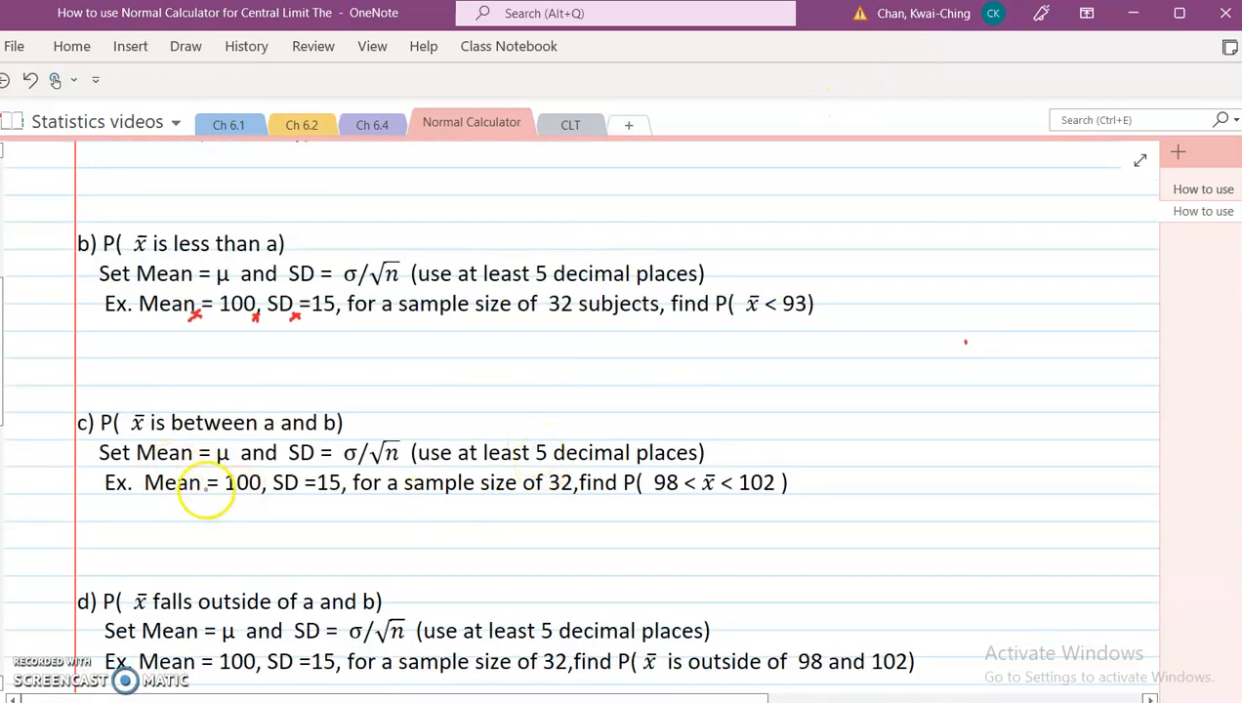
pyautogui.moveTo(297, 493); pyautogui.dragTo(306, 488)
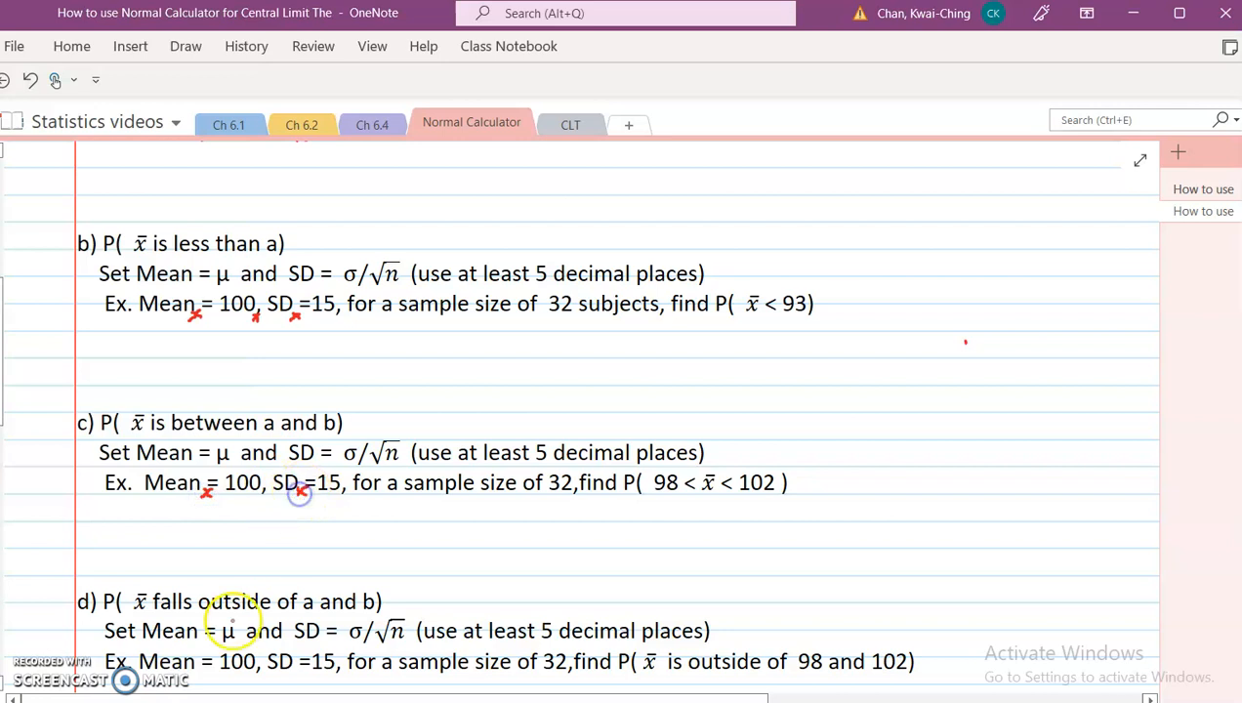
pyautogui.moveTo(193, 674); pyautogui.dragTo(201, 669)
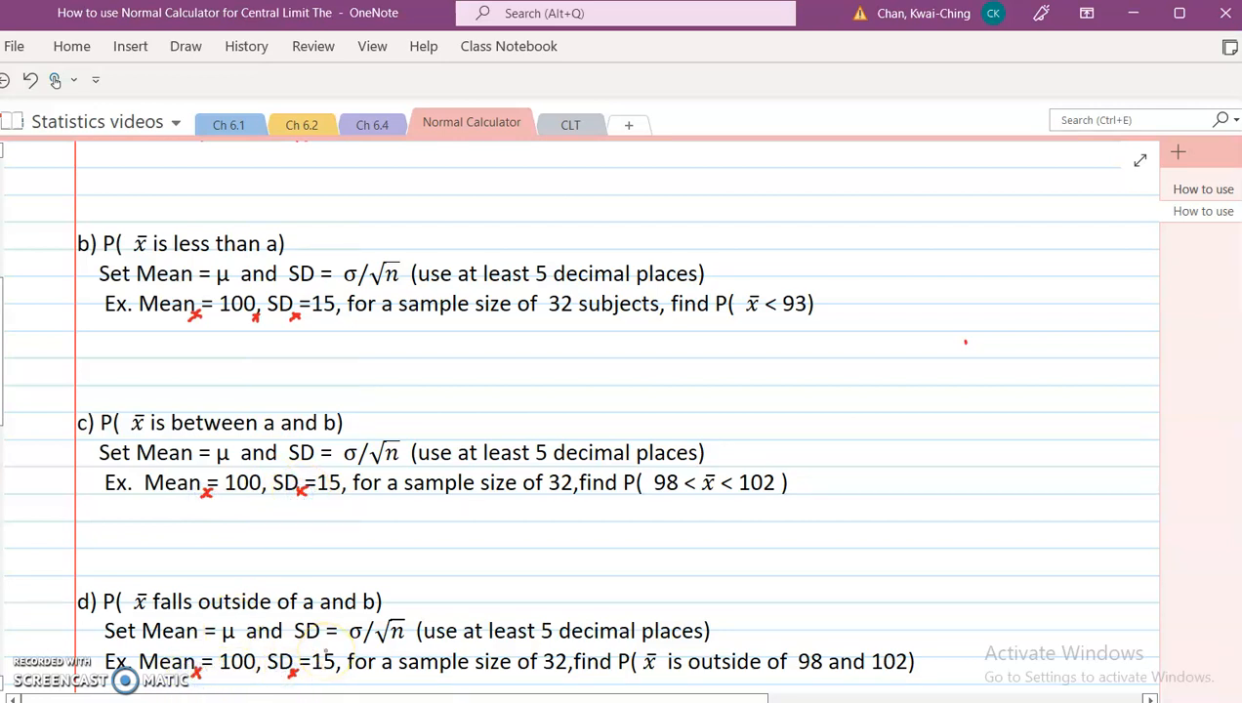
pyautogui.scroll(4, 674, 350)
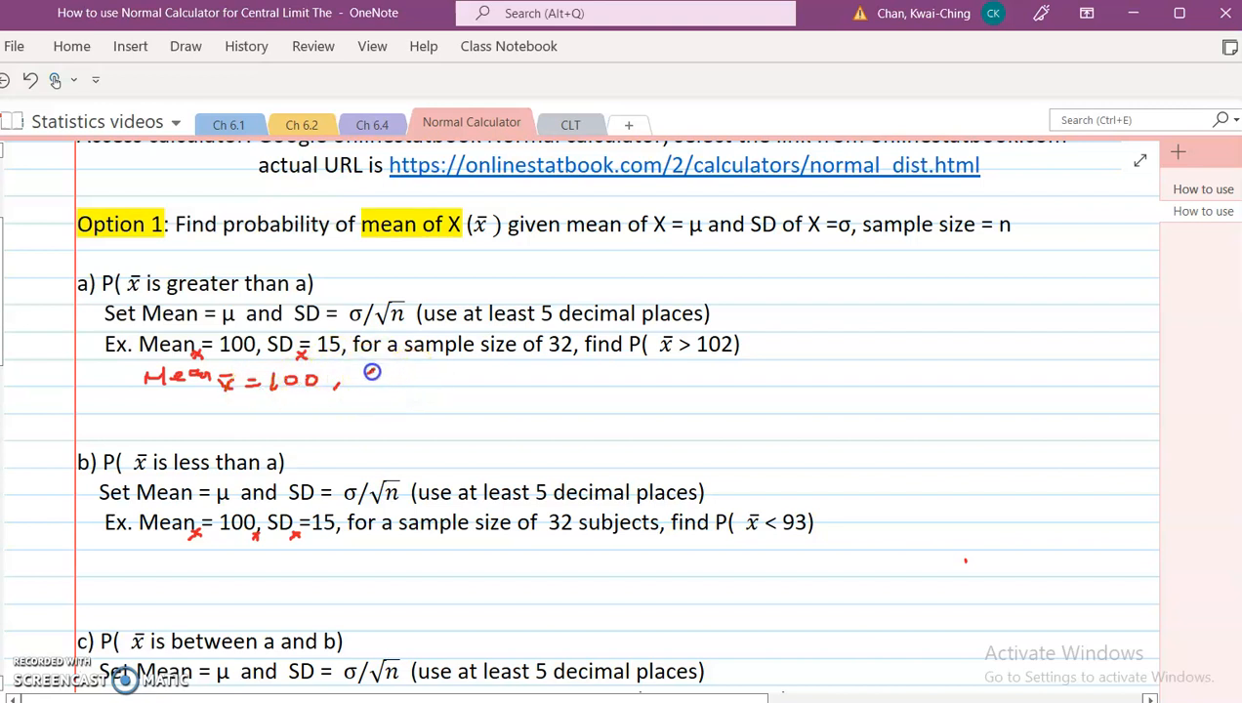
# Step: Handwrite SD x̄ = 15/√32 after Mean x̄ = 100 below example a
pyautogui.moveTo(385, 385); pyautogui.dragTo(446, 375)
pyautogui.moveTo(431, 382); pyautogui.dragTo(469, 379)
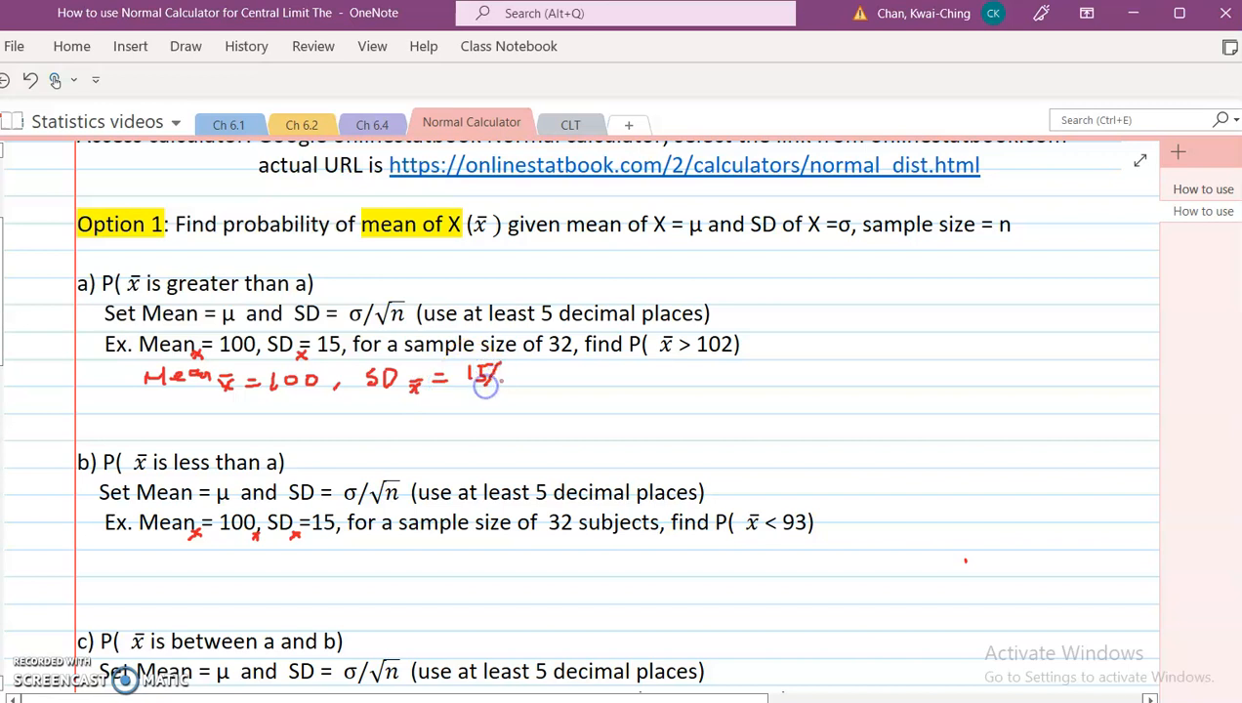
pyautogui.moveTo(542, 383); pyautogui.dragTo(546, 383)
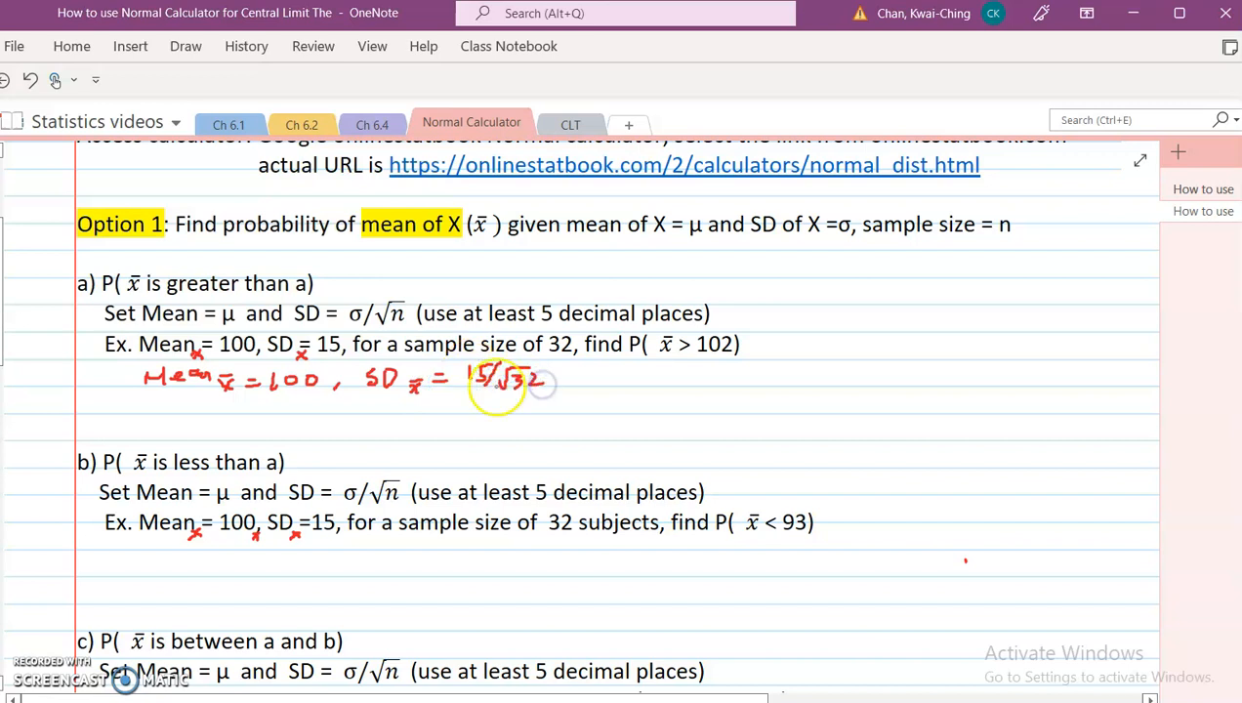
# Step: Compute 15 divided by the square root of 32 in the Desmos scientific calculator
pyautogui.hotkey('alt', 'Tab')
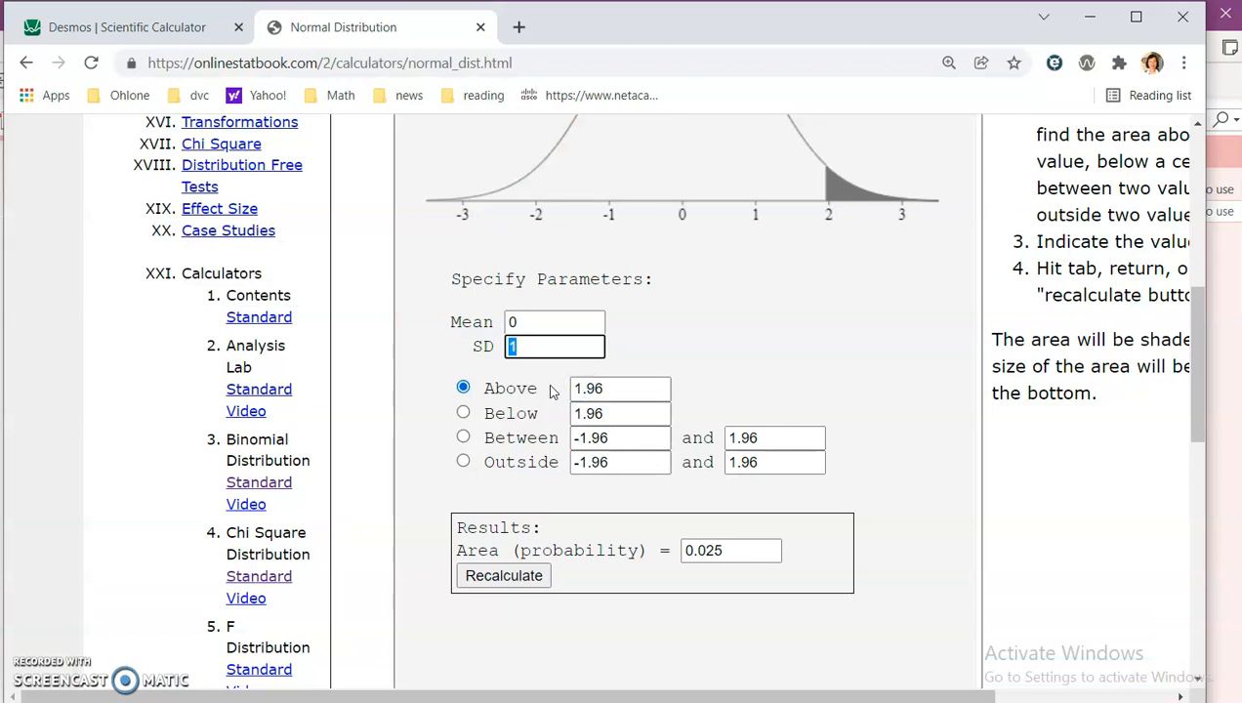
pyautogui.click(162, 26)
pyautogui.click(201, 467)
pyautogui.write('15/')
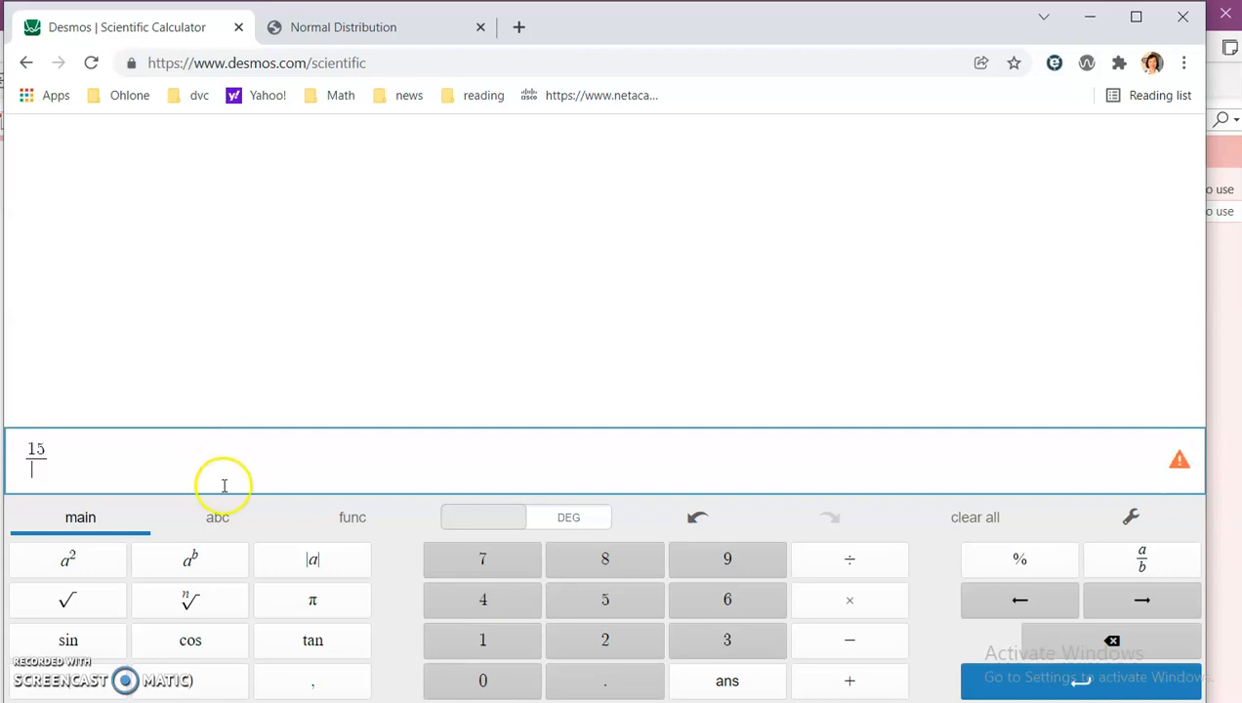
pyautogui.click(68, 602)
pyautogui.write('32')
pyautogui.click(147, 454)
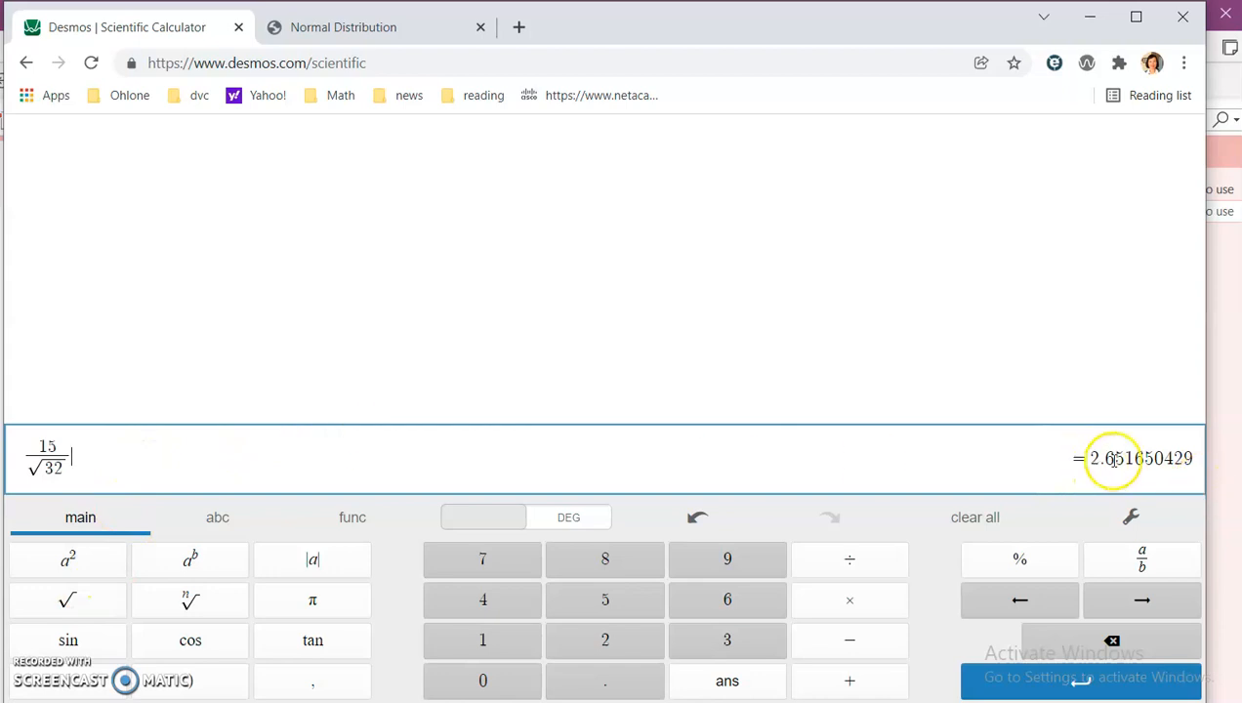
# Step: Handwrite P(x̄ > 102) = Above under example a's mean and SD line
pyautogui.hotkey('alt', 'Tab')
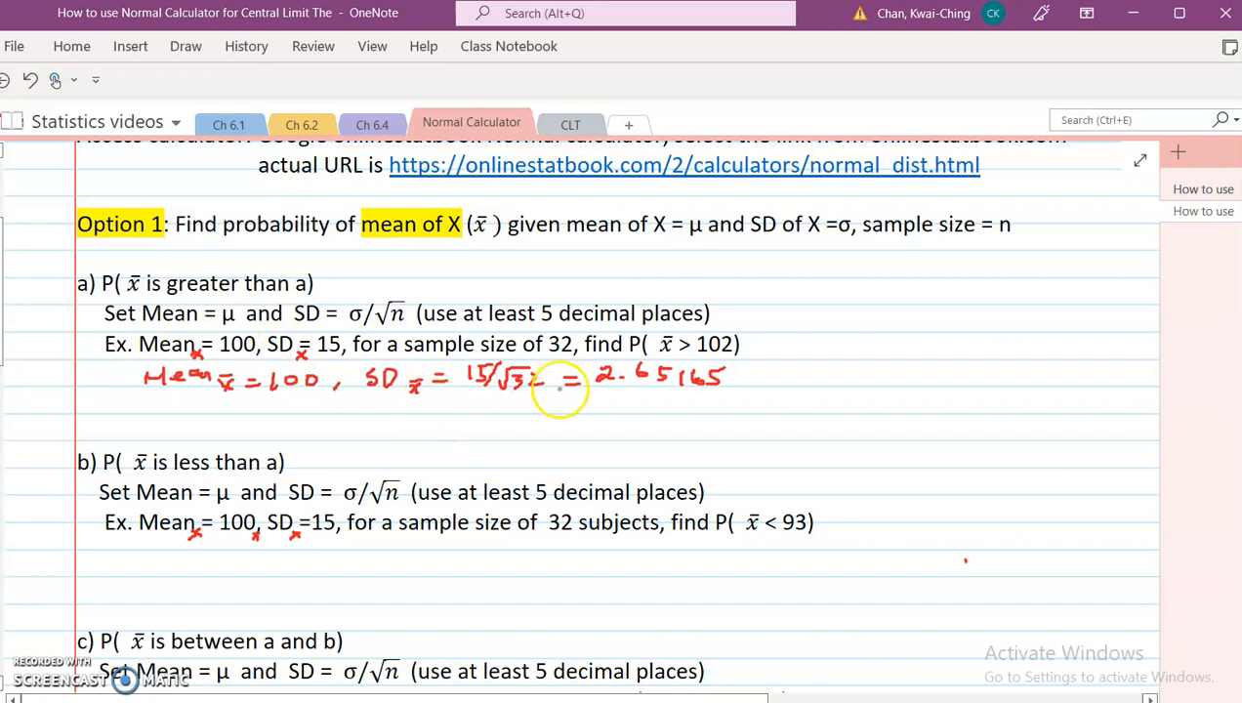
pyautogui.moveTo(150, 400)
pyautogui.mouseDown()
pyautogui.moveTo(152, 430)
pyautogui.moveTo(215, 408)
pyautogui.mouseUp()
pyautogui.click(201, 412)
pyautogui.click(242, 418)
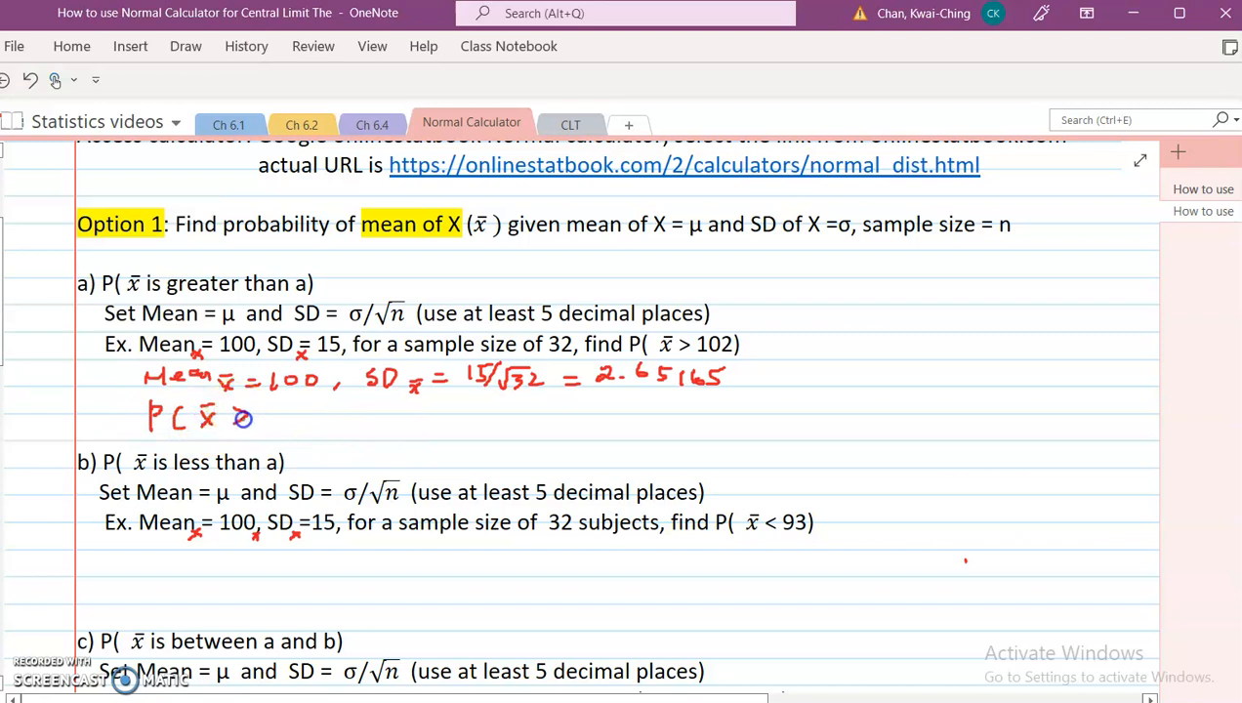
pyautogui.moveTo(349, 409); pyautogui.dragTo(363, 416)
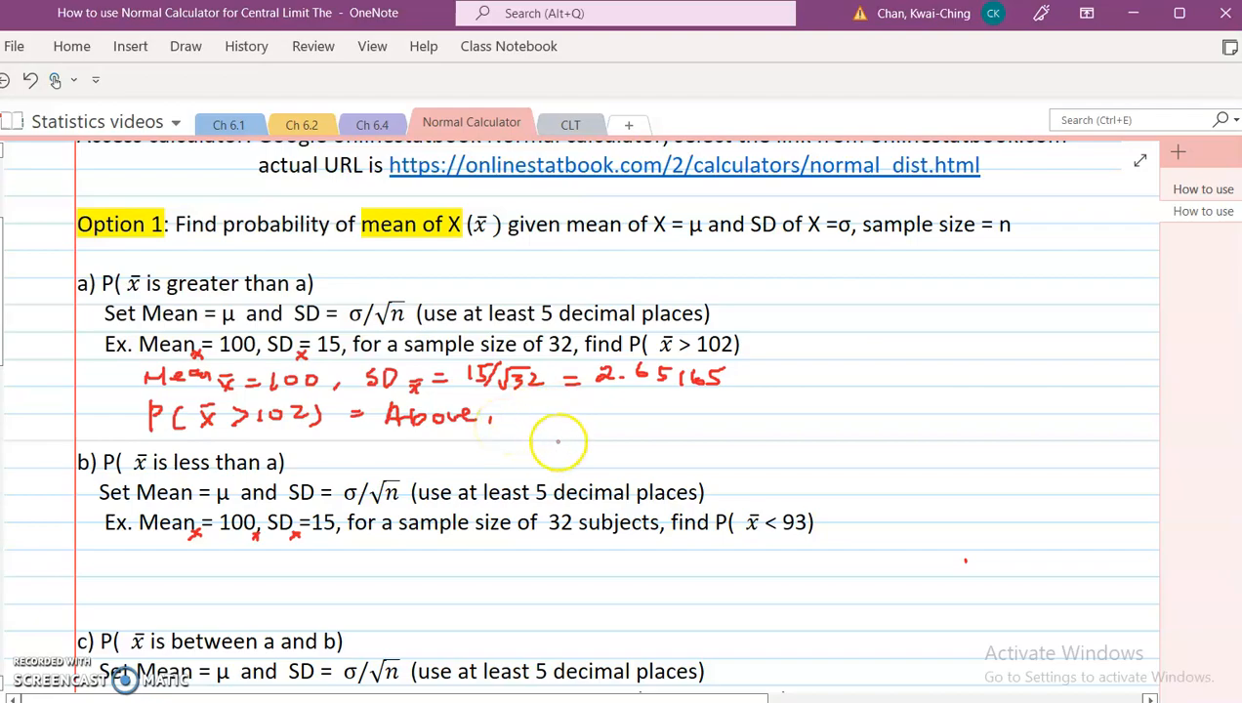
# Step: Set the normal calculator's Mean to 100 and SD to 2.65165
pyautogui.hotkey('alt', 'Tab')
pyautogui.click(422, 26)
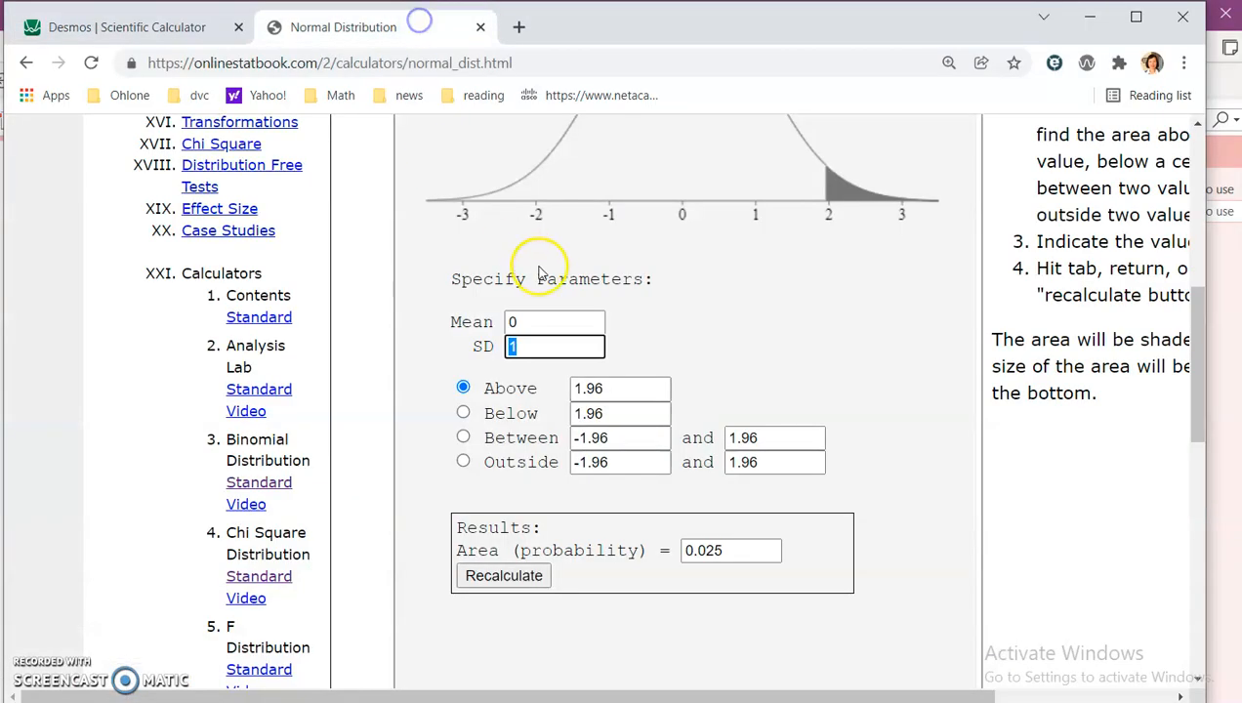
pyautogui.moveTo(527, 315); pyautogui.dragTo(446, 323)
pyautogui.write('100')
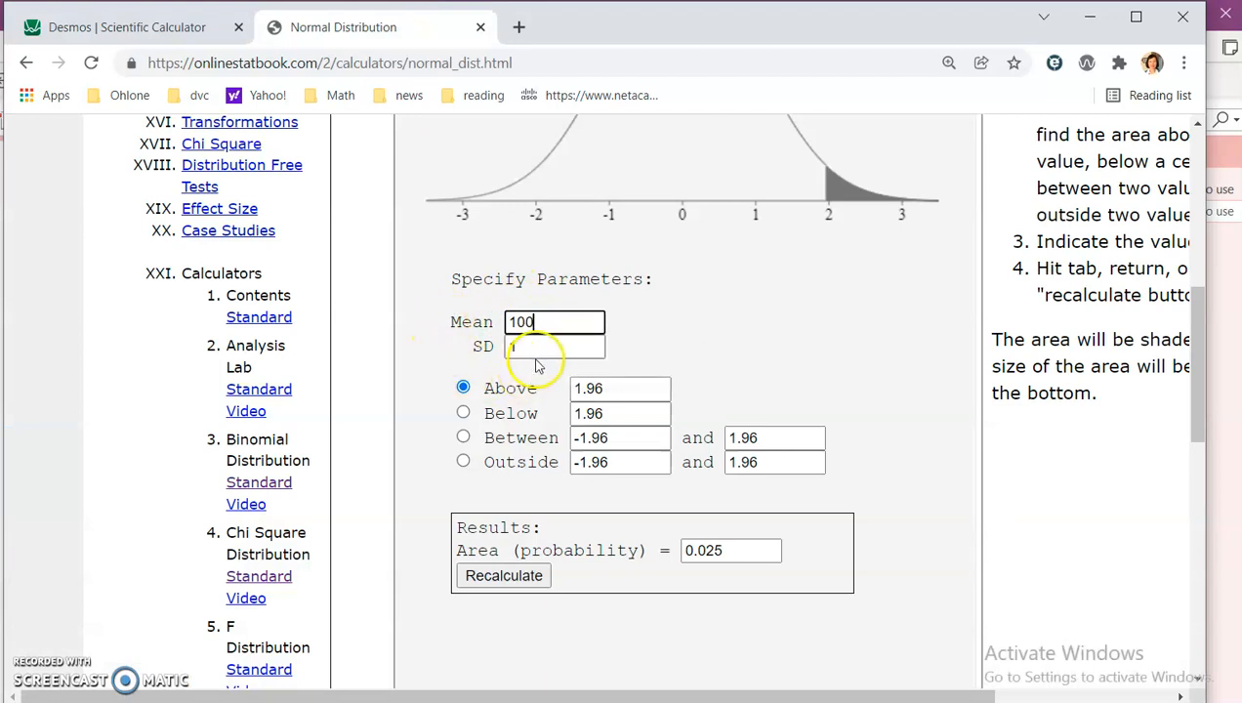
pyautogui.doubleClick(510, 348)
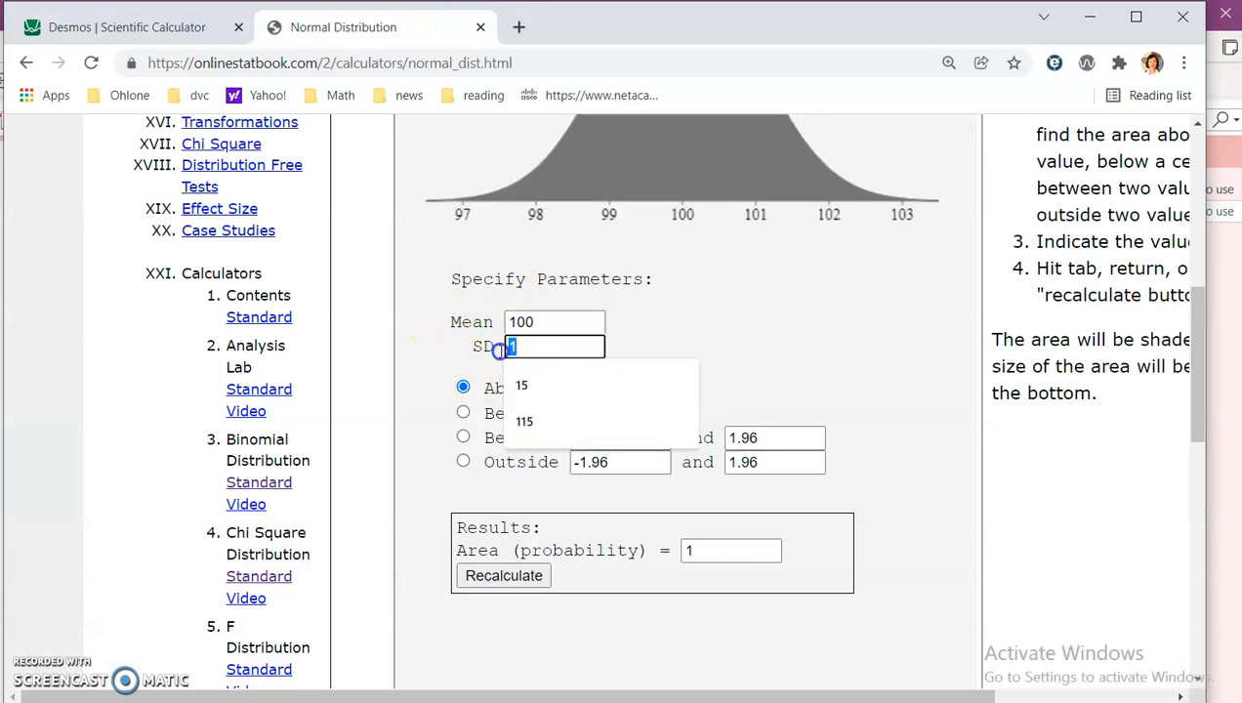
pyautogui.write('2.65')
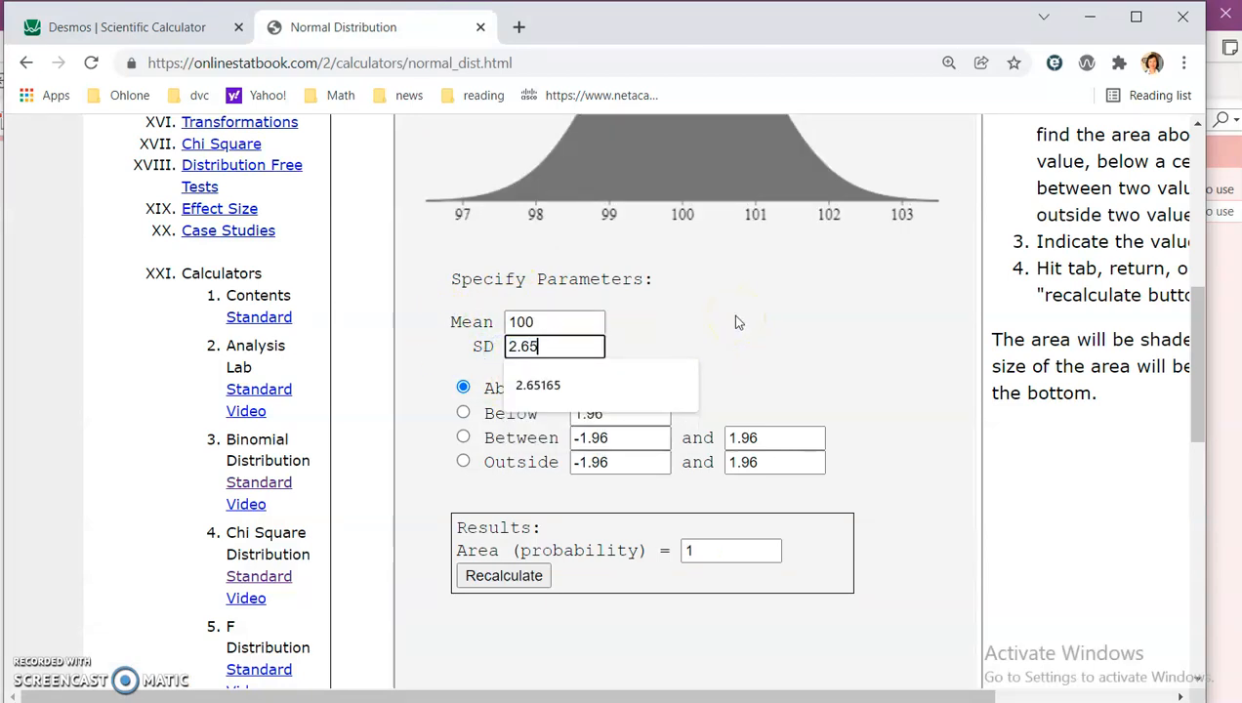
pyautogui.press('Down')
pyautogui.press('Return')
pyautogui.scroll(1, 735, 315)
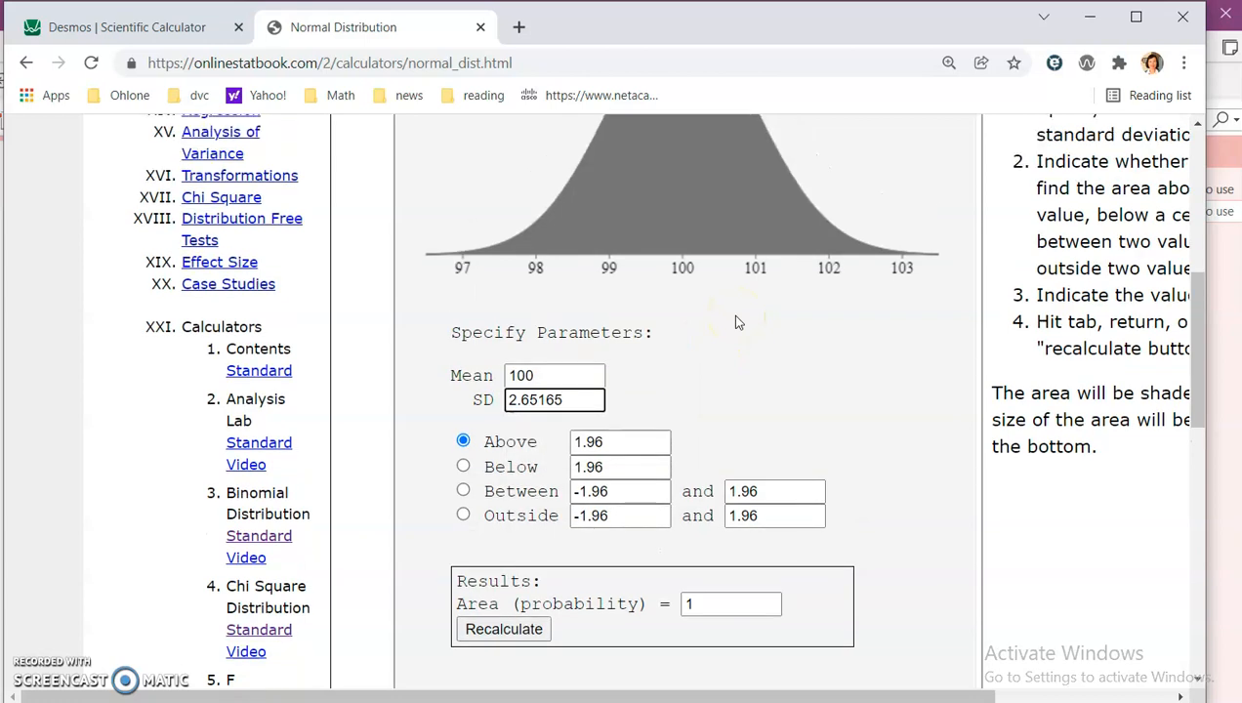
pyautogui.scroll(-1, 602, 534)
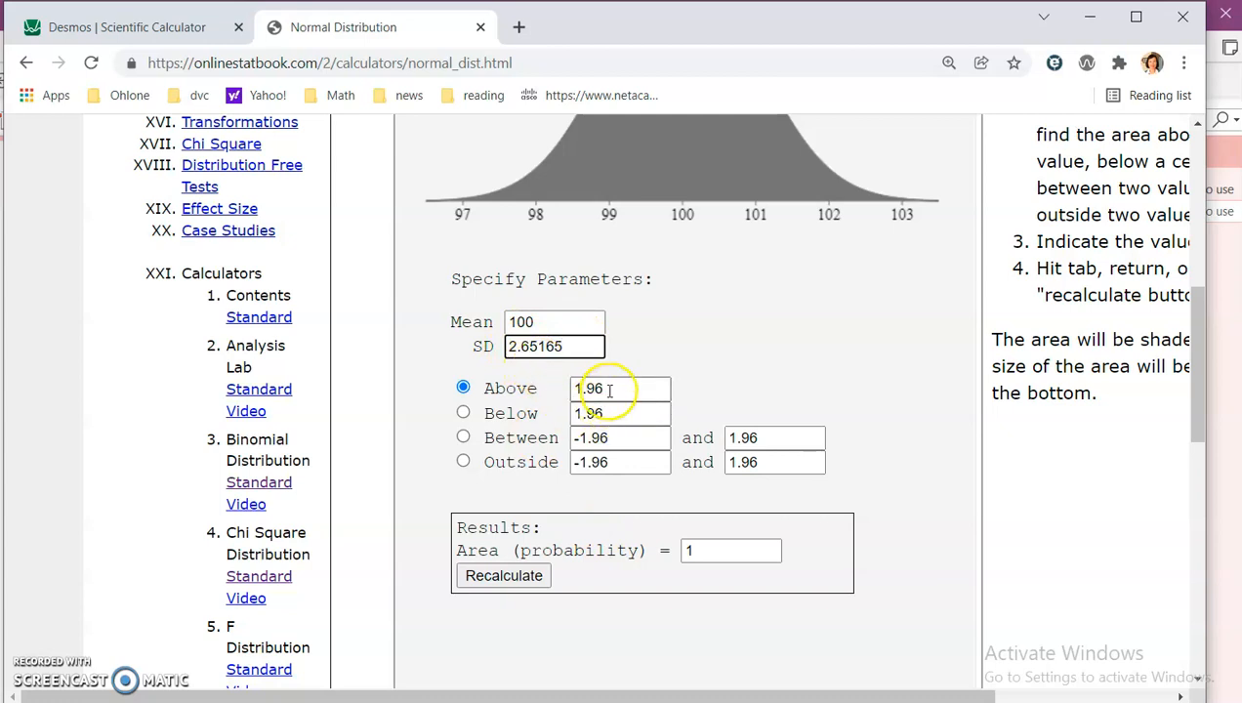
# Step: Set the Above value to 102 and recalculate the area
pyautogui.moveTo(604, 389); pyautogui.dragTo(529, 388)
pyautogui.write('102')
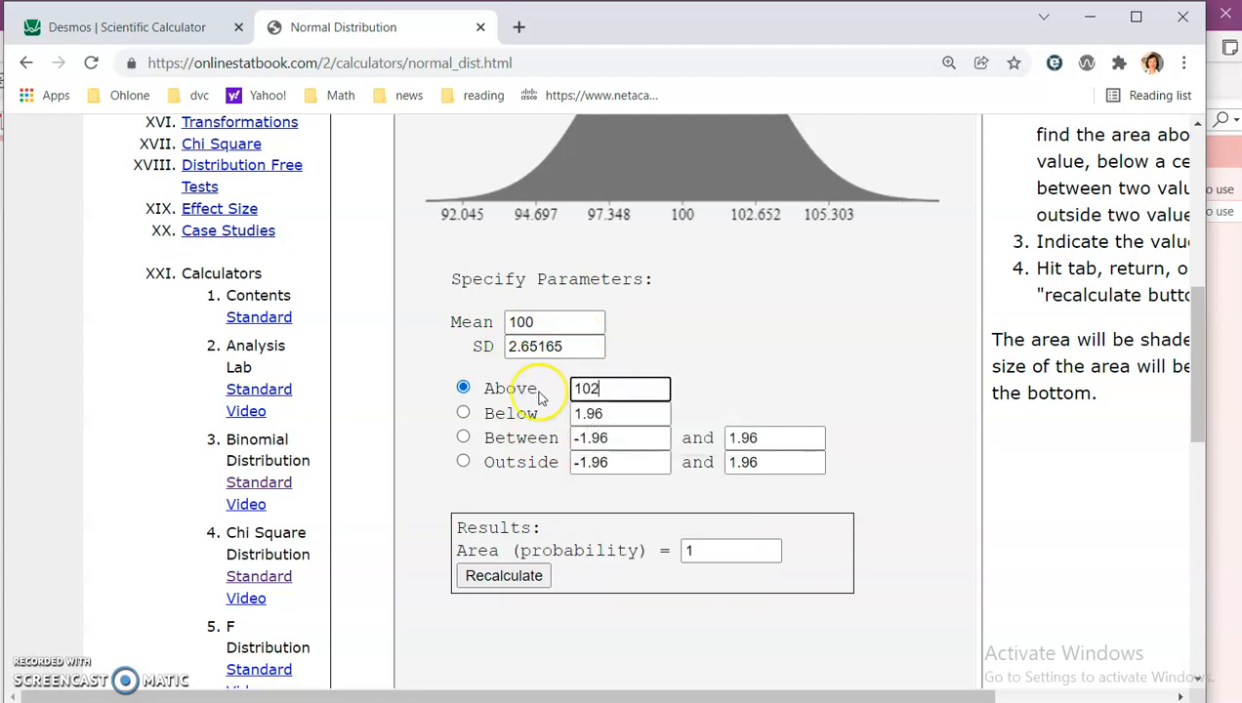
pyautogui.click(528, 577)
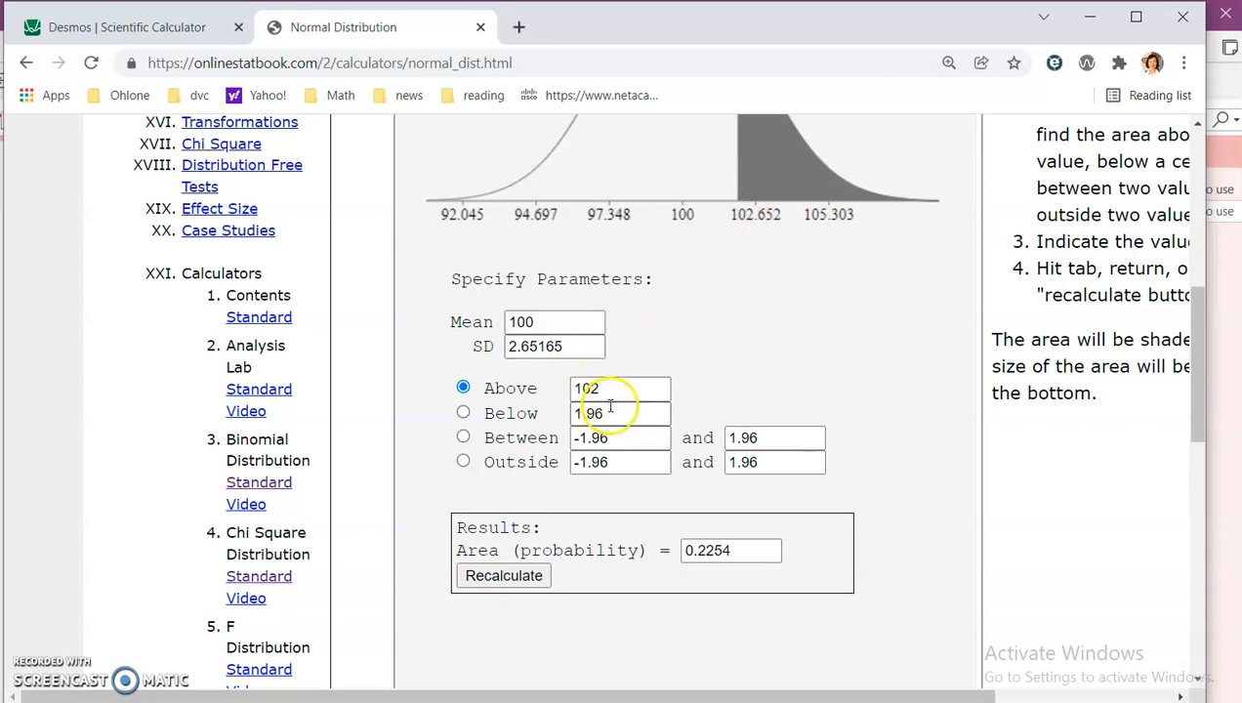
pyautogui.click(504, 575)
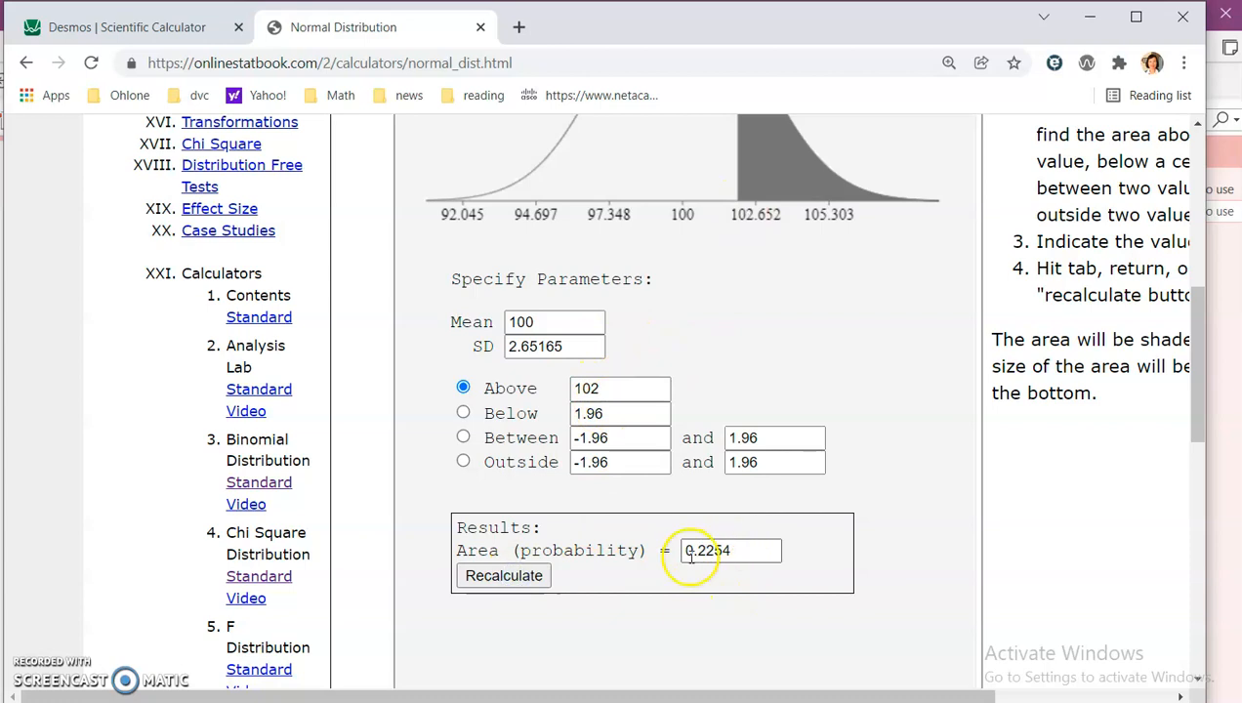
# Step: Handwrite = 0.2254 as the answer below P(x̄ > 102) in example a with the red pen
pyautogui.hotkey('alt', 'Tab')
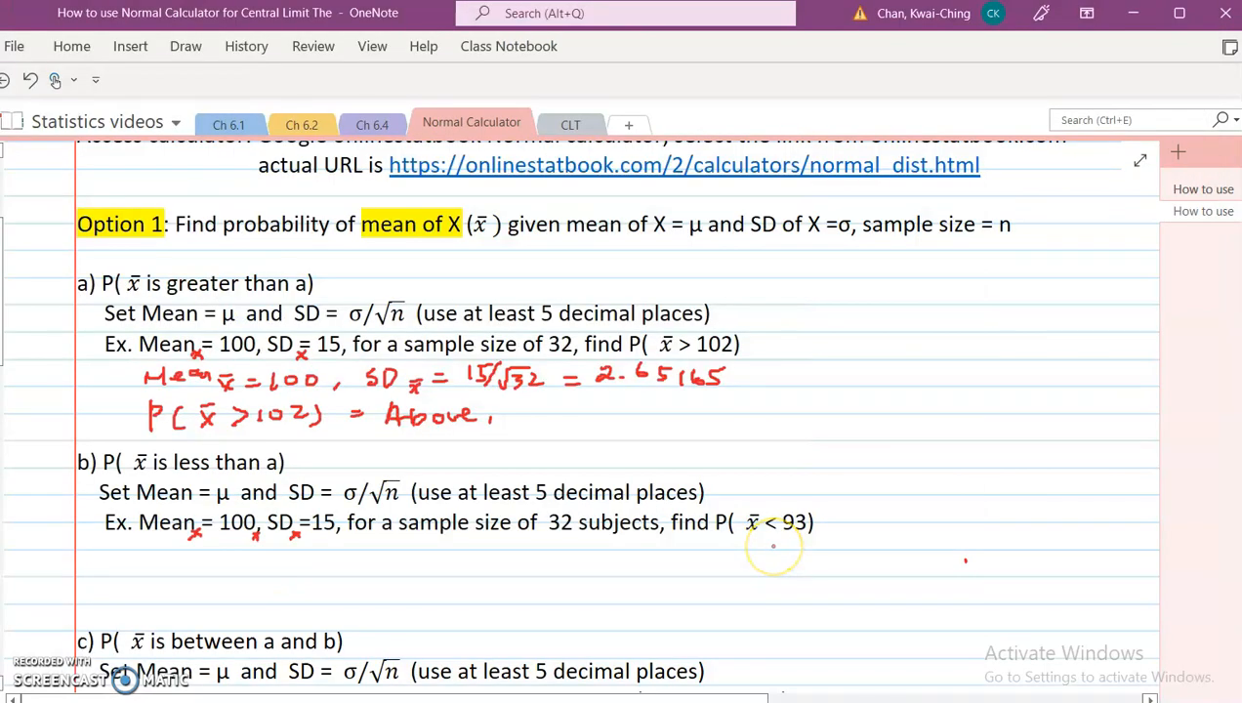
pyautogui.moveTo(827, 583); pyautogui.dragTo(814, 629)
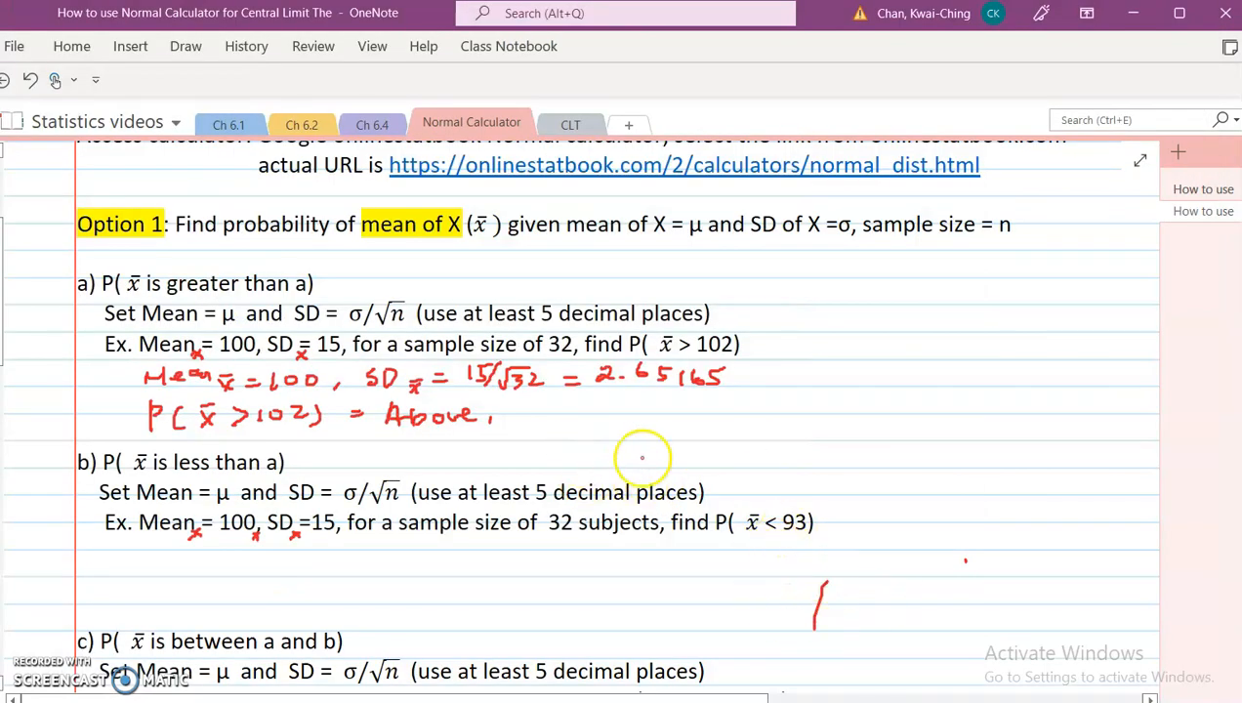
pyautogui.click(186, 46)
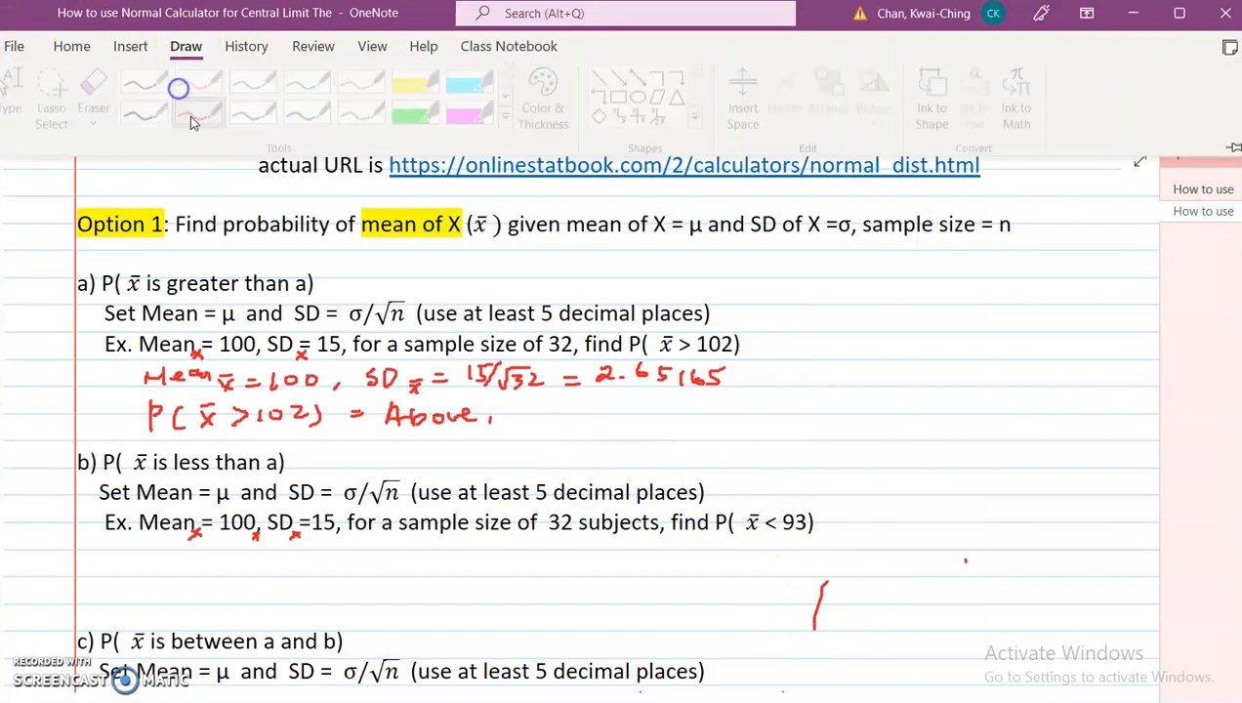
pyautogui.click(210, 125)
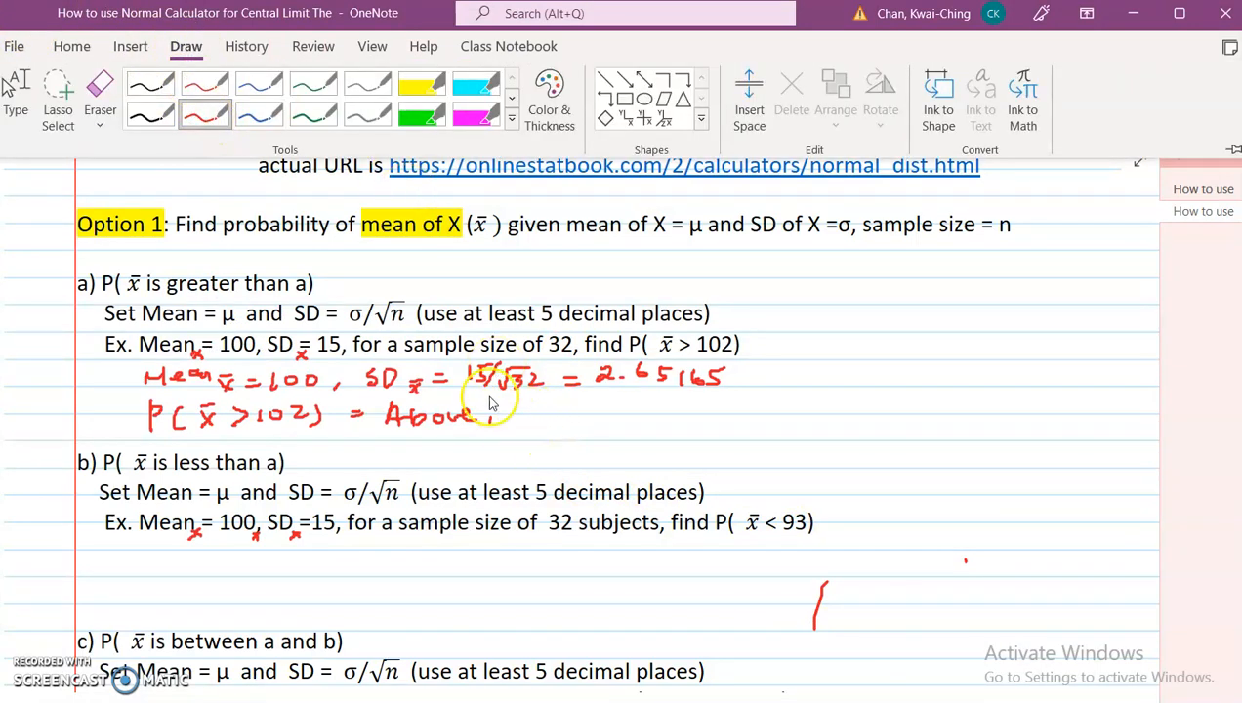
pyautogui.click(213, 116)
pyautogui.moveTo(357, 450); pyautogui.dragTo(374, 450)
pyautogui.moveTo(360, 455); pyautogui.dragTo(402, 453)
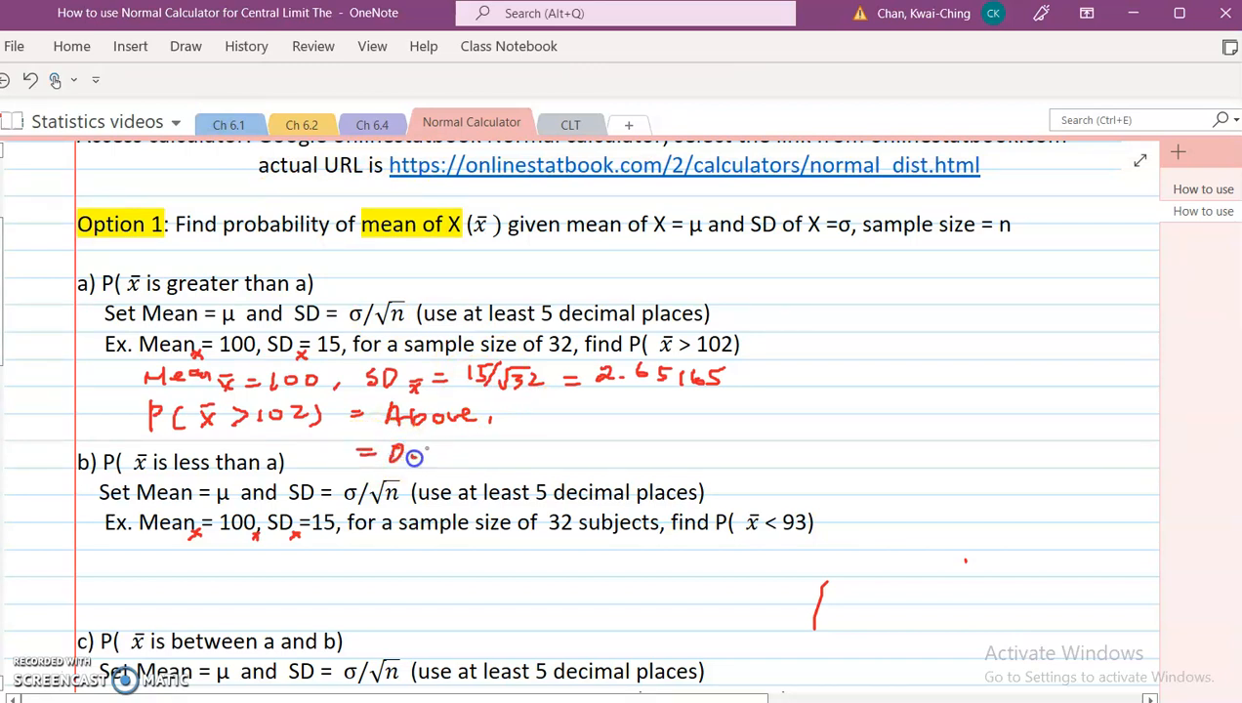
pyautogui.moveTo(493, 451); pyautogui.dragTo(499, 458)
# Step: Underline P(x̄ < 93) in example b and handwrite μx̄ = 100, σx̄ = 2.65165 beneath it
pyautogui.moveTo(717, 541); pyautogui.dragTo(816, 537)
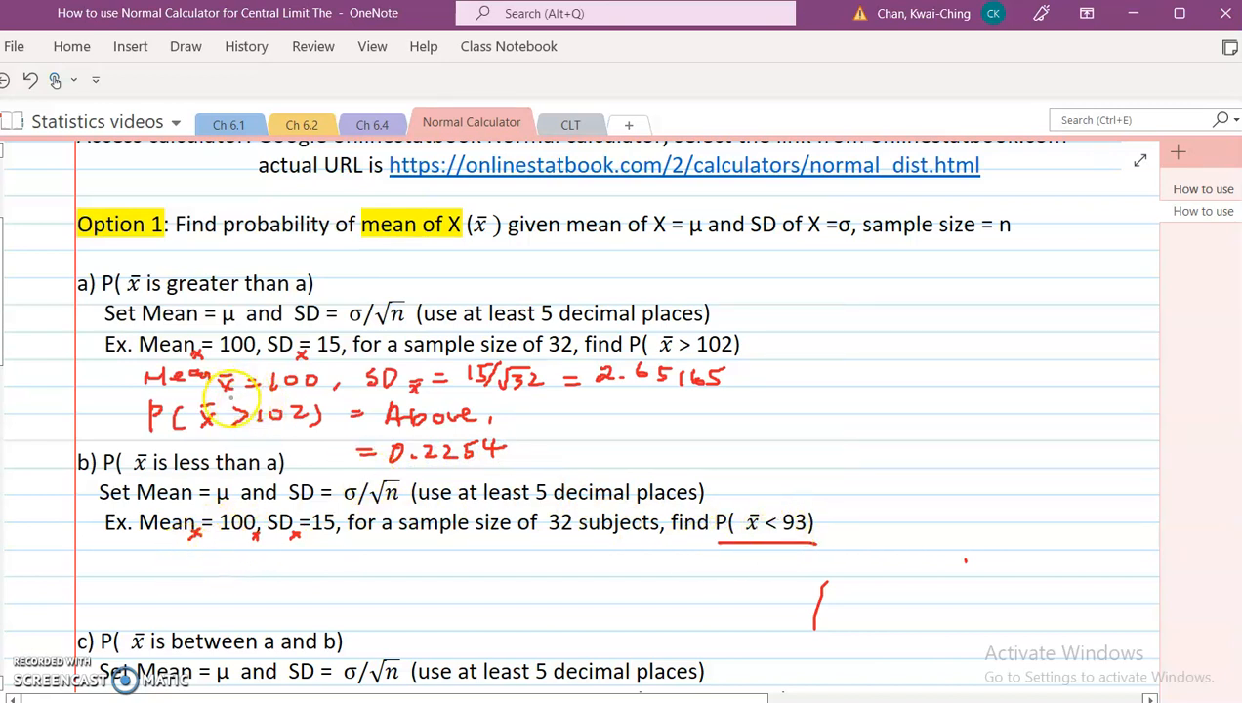
pyautogui.moveTo(170, 566); pyautogui.dragTo(182, 556)
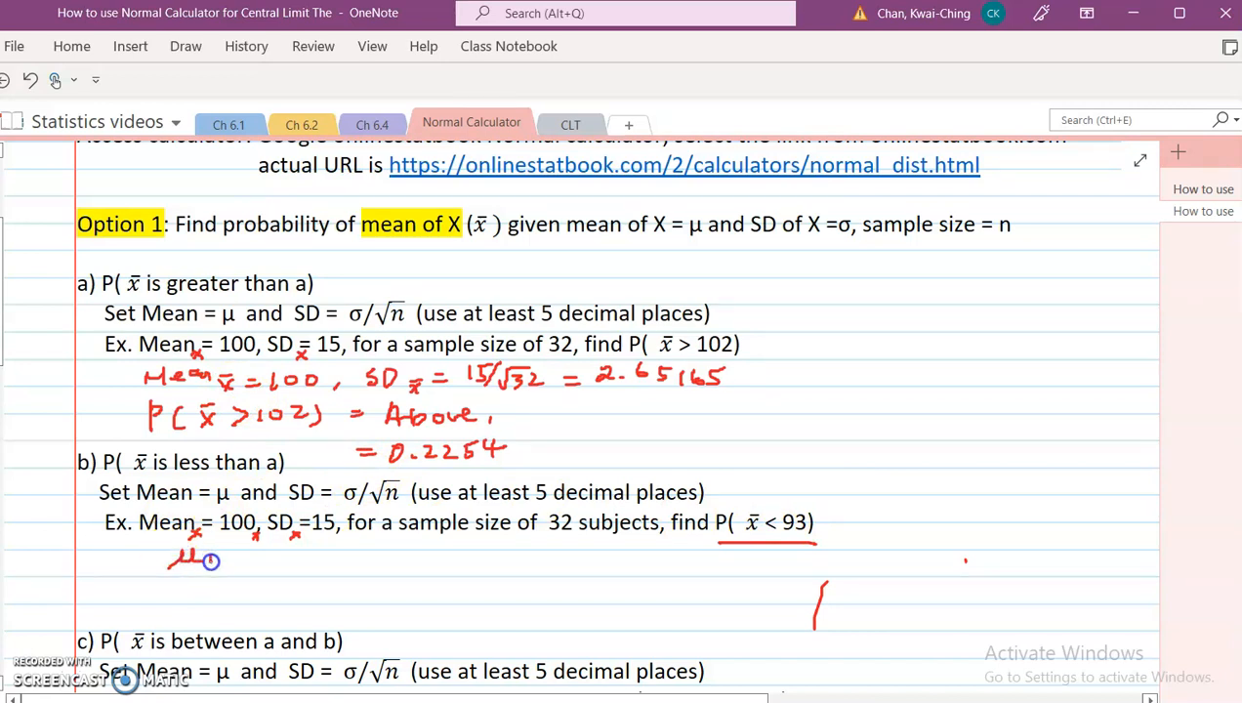
pyautogui.moveTo(295, 554); pyautogui.dragTo(298, 556)
pyautogui.moveTo(404, 553); pyautogui.dragTo(418, 552)
pyautogui.moveTo(404, 560); pyautogui.dragTo(545, 558)
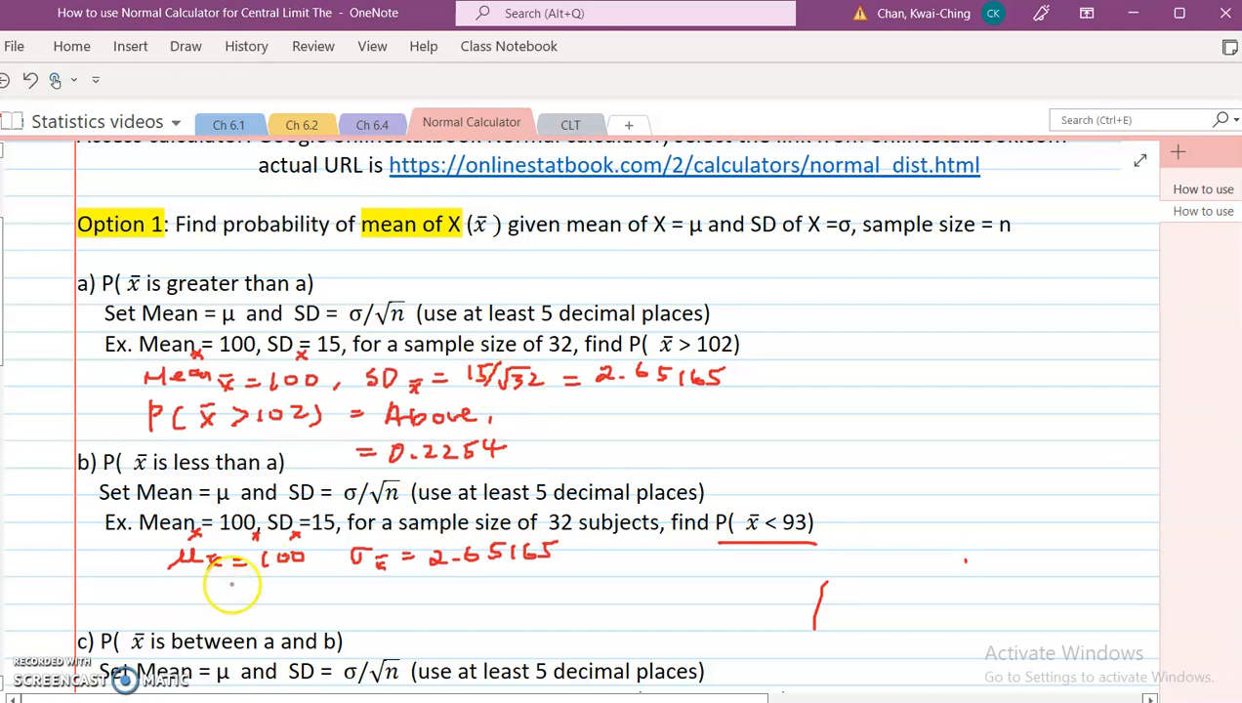
# Step: Handwrite P(x̄ < 93) = Below under example b's parameters
pyautogui.moveTo(173, 584); pyautogui.dragTo(177, 590)
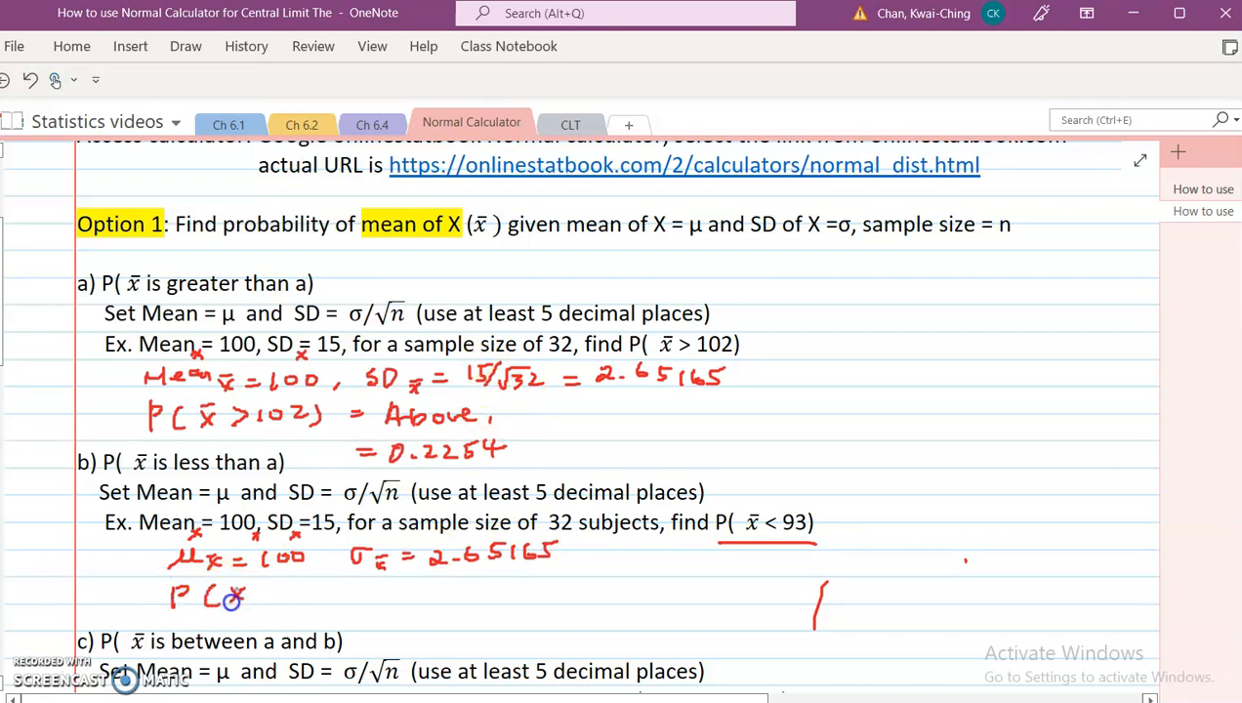
pyautogui.moveTo(311, 603); pyautogui.dragTo(375, 597)
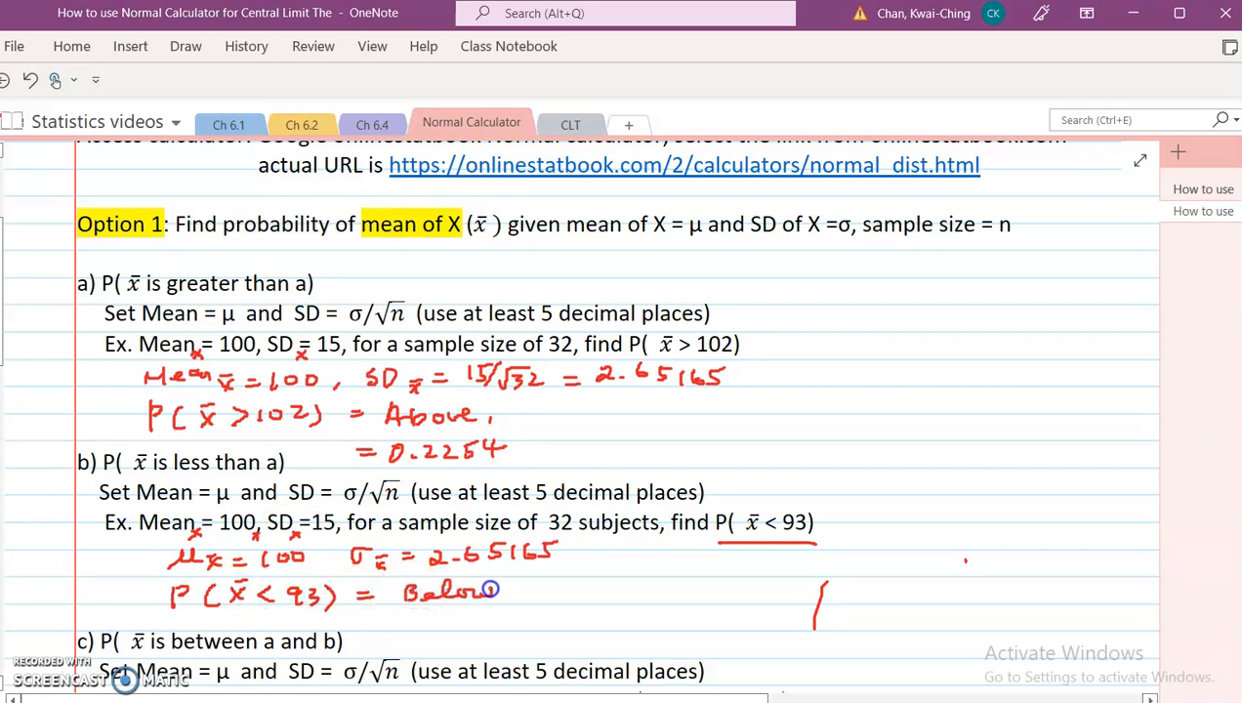
# Step: Switch the calculator to Below, set its value to 93, and recalculate the area
pyautogui.hotkey('alt', 'Tab')
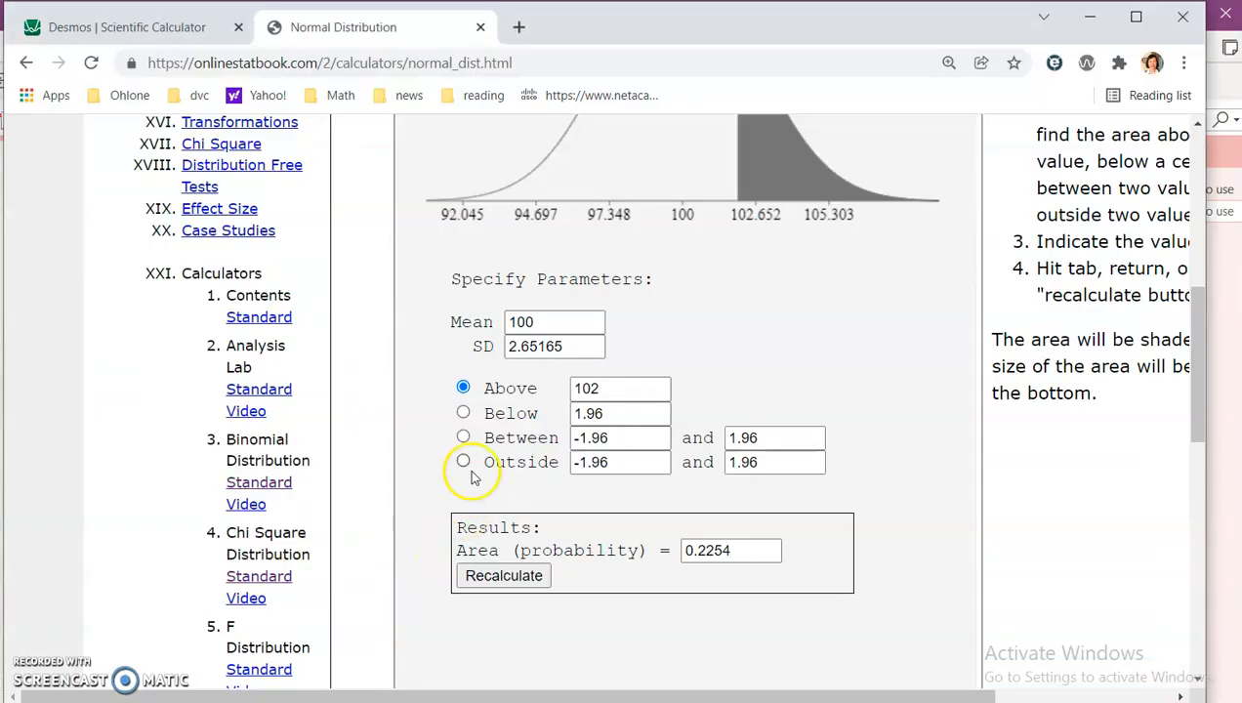
pyautogui.click(462, 412)
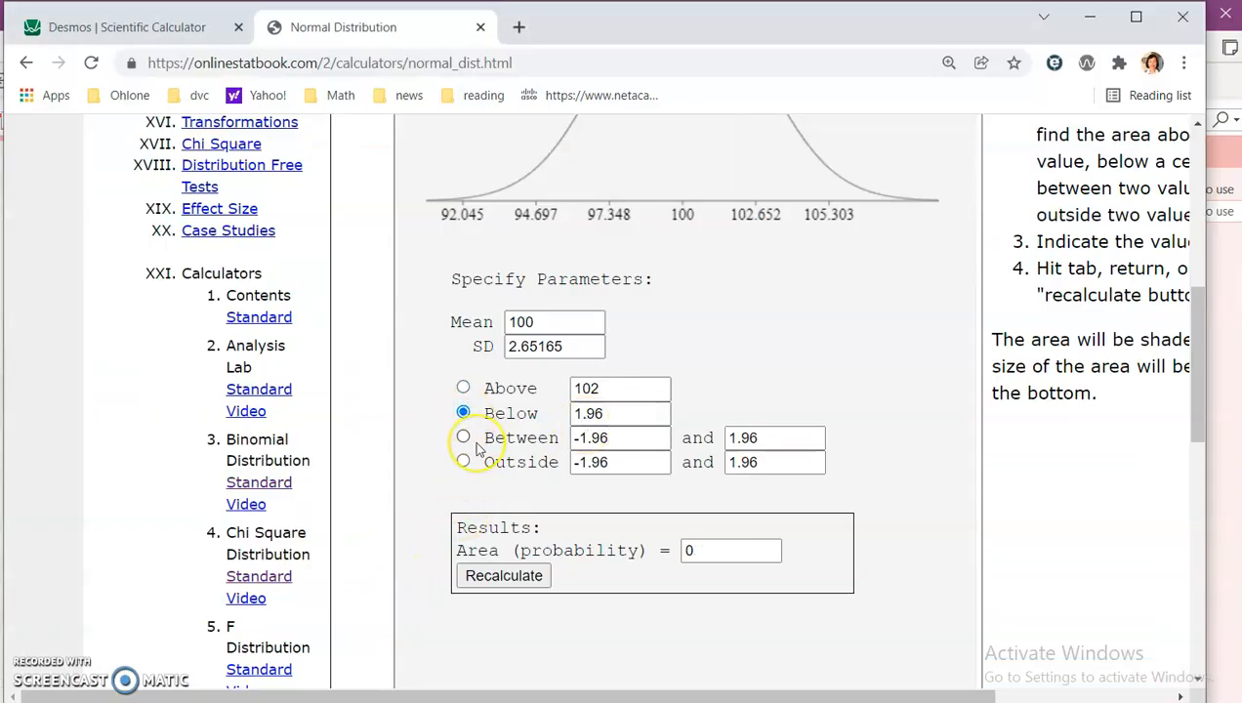
pyautogui.moveTo(634, 413); pyautogui.dragTo(511, 410)
pyautogui.write('93')
pyautogui.click(513, 575)
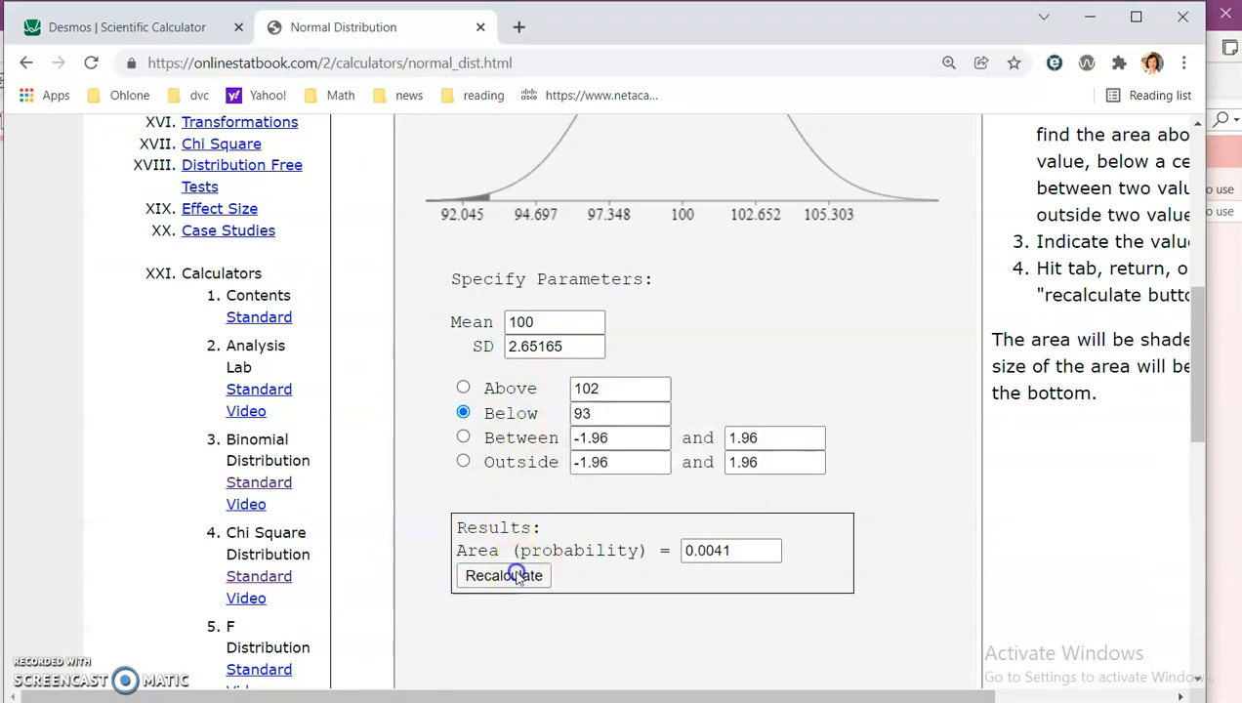
# Step: Handwrite = 0.0041 as the answer below P(x̄ < 93) in example b
pyautogui.hotkey('alt', 'Tab')
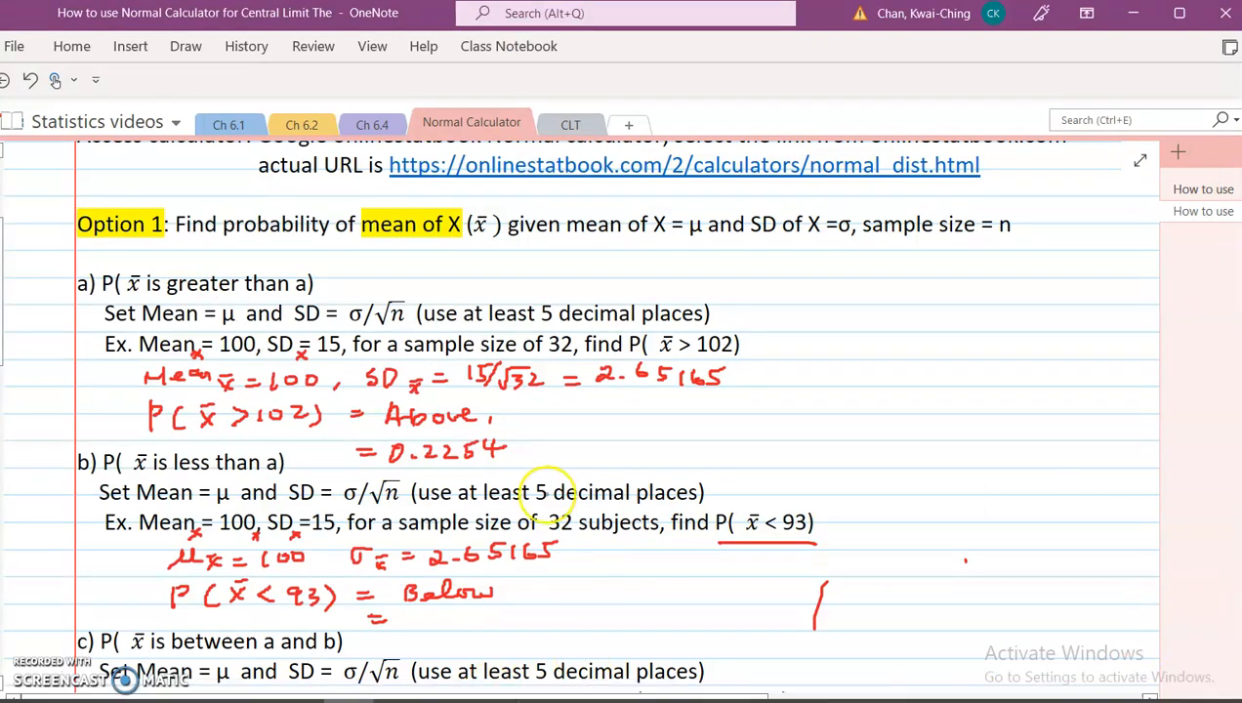
pyautogui.moveTo(417, 611); pyautogui.dragTo(419, 616)
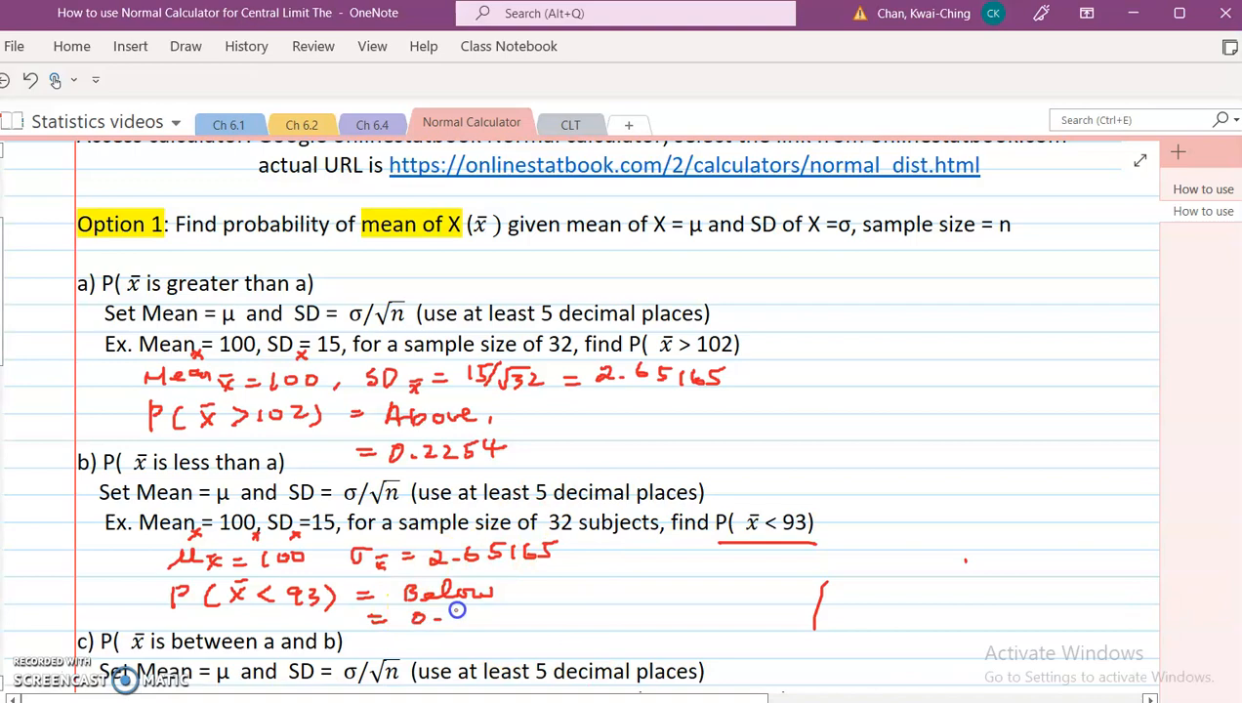
pyautogui.hotkey('alt', 'Tab')
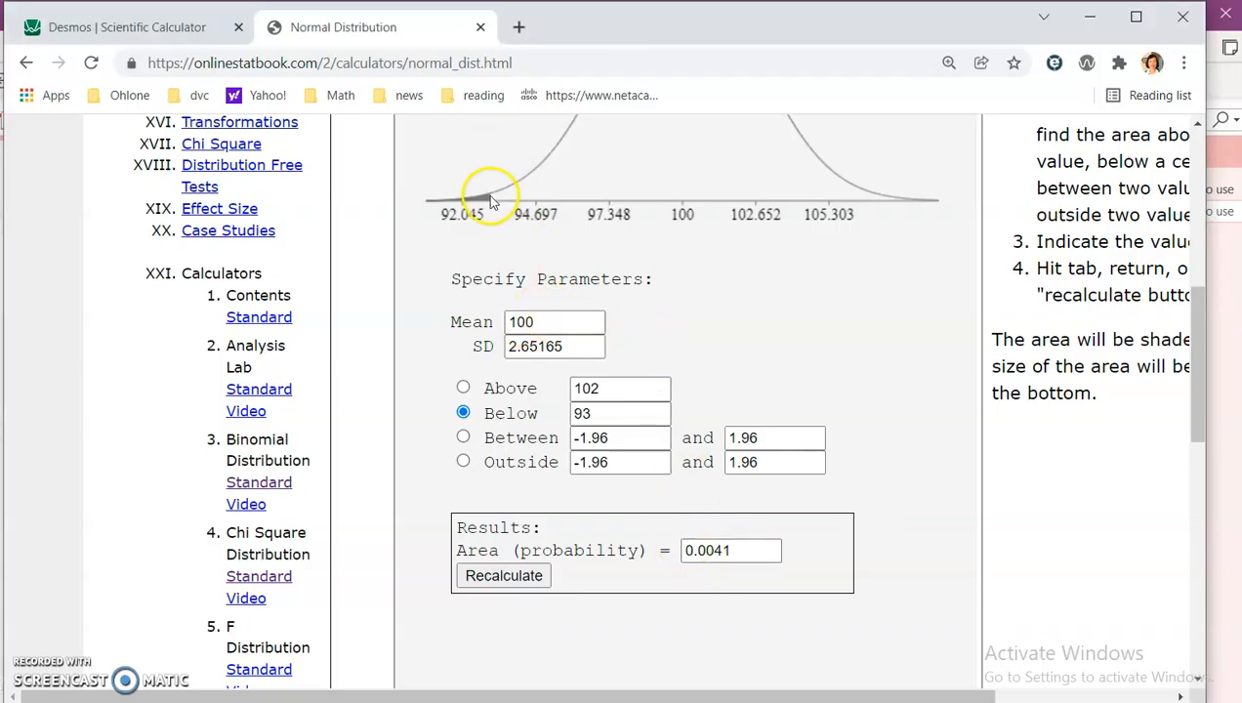
pyautogui.hotkey('alt', 'Tab')
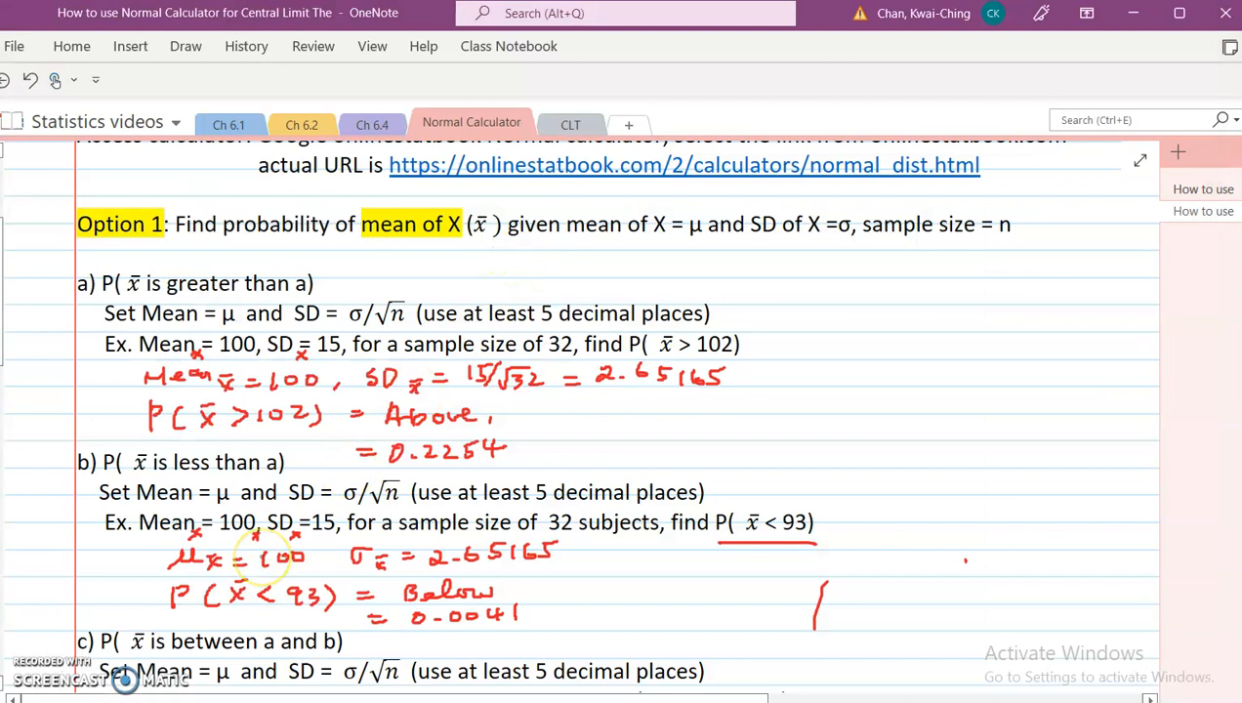
# Step: Handwrite μx̄ = 100, σx̄ = 2.65165 below example c's problem statement
pyautogui.scroll(-5, 278, 567)
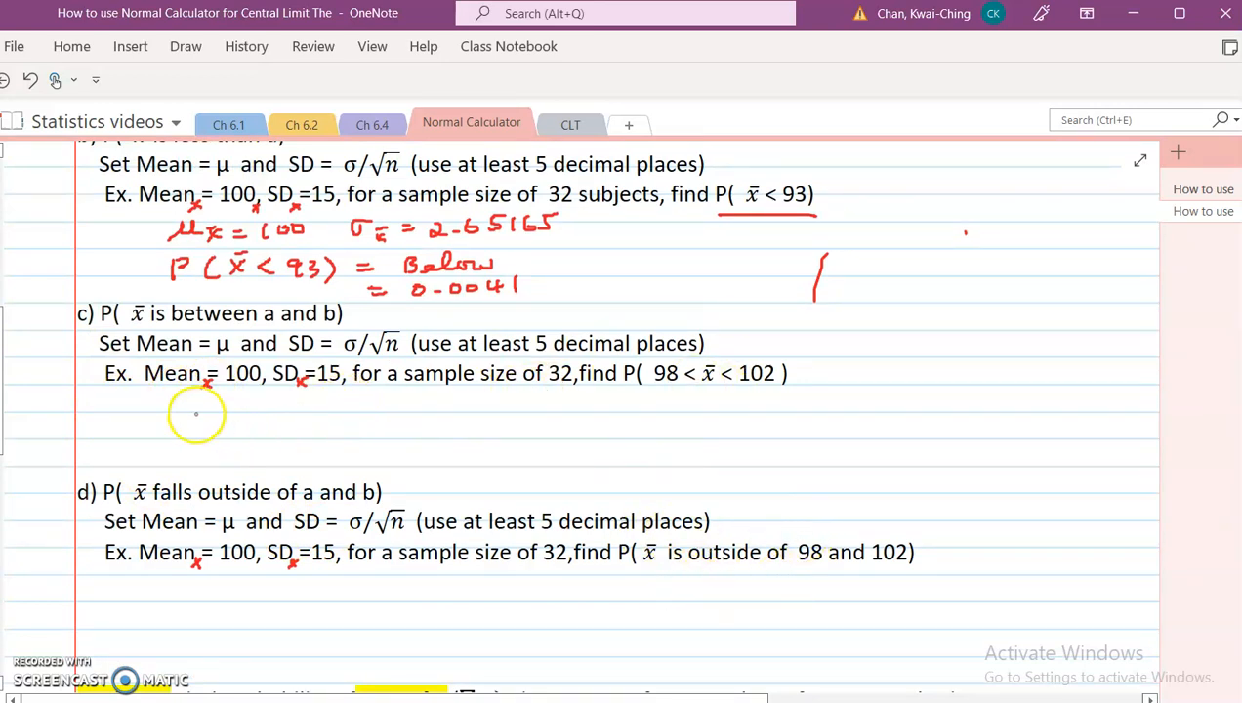
pyautogui.moveTo(208, 394); pyautogui.dragTo(200, 411)
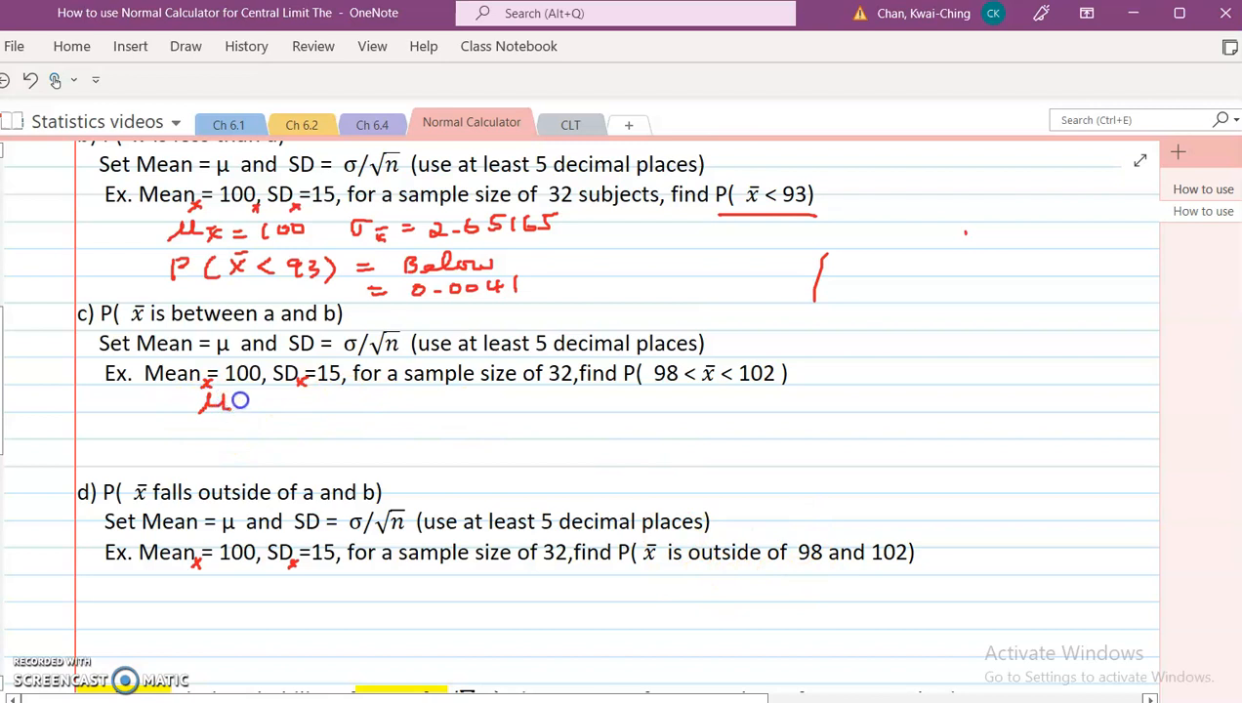
pyautogui.moveTo(310, 409); pyautogui.dragTo(391, 396)
pyautogui.click(359, 403)
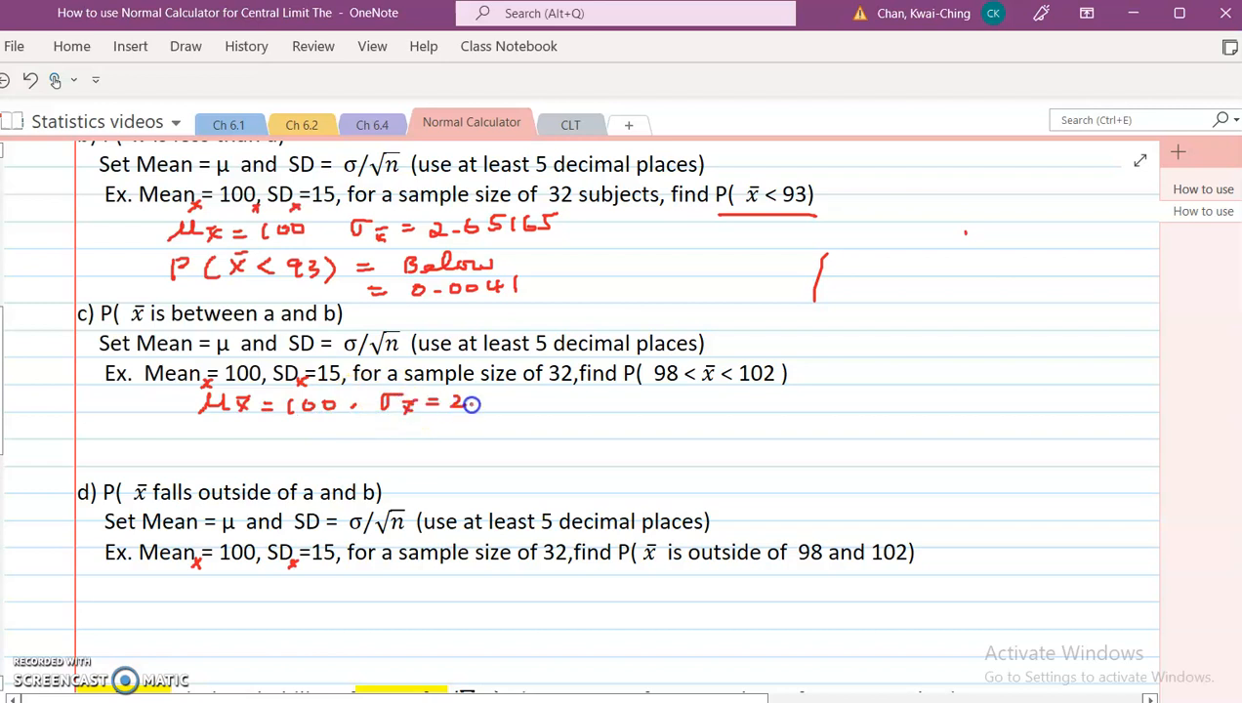
pyautogui.moveTo(565, 394); pyautogui.dragTo(554, 407)
# Step: Handwrite P(x̄ between 98 & 102) under example c's parameters
pyautogui.moveTo(221, 433); pyautogui.dragTo(312, 436)
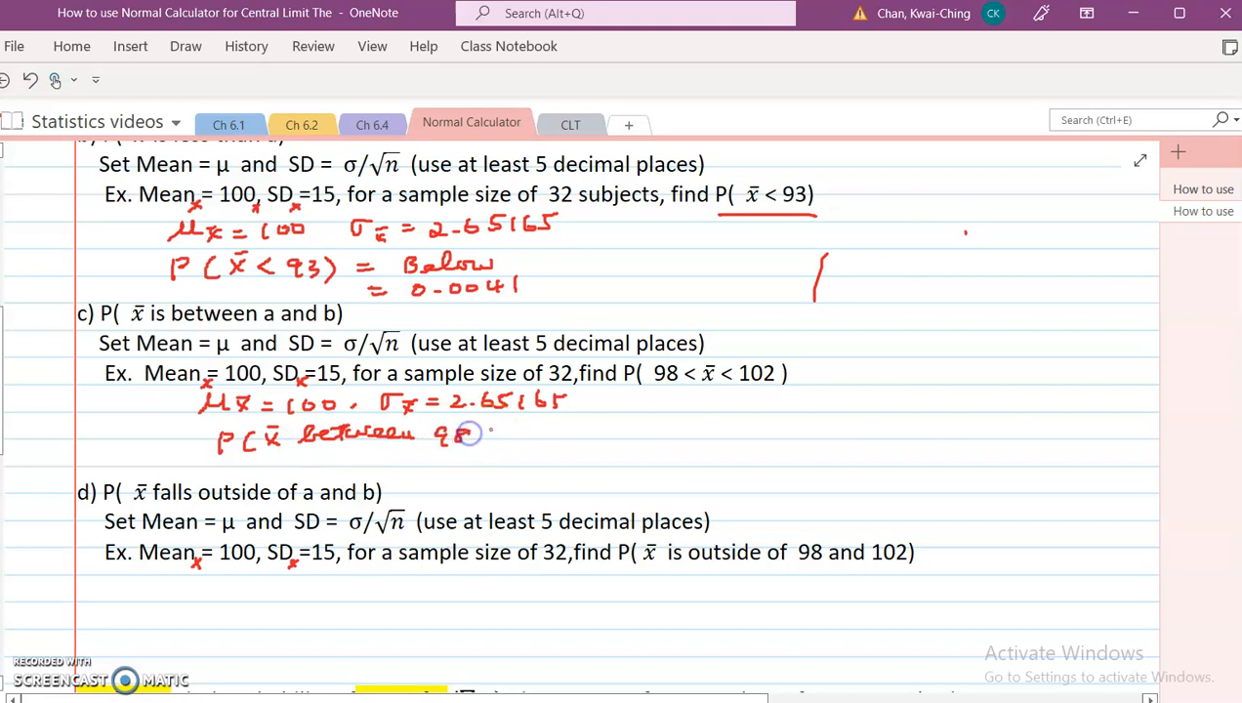
pyautogui.moveTo(486, 437); pyautogui.dragTo(498, 437)
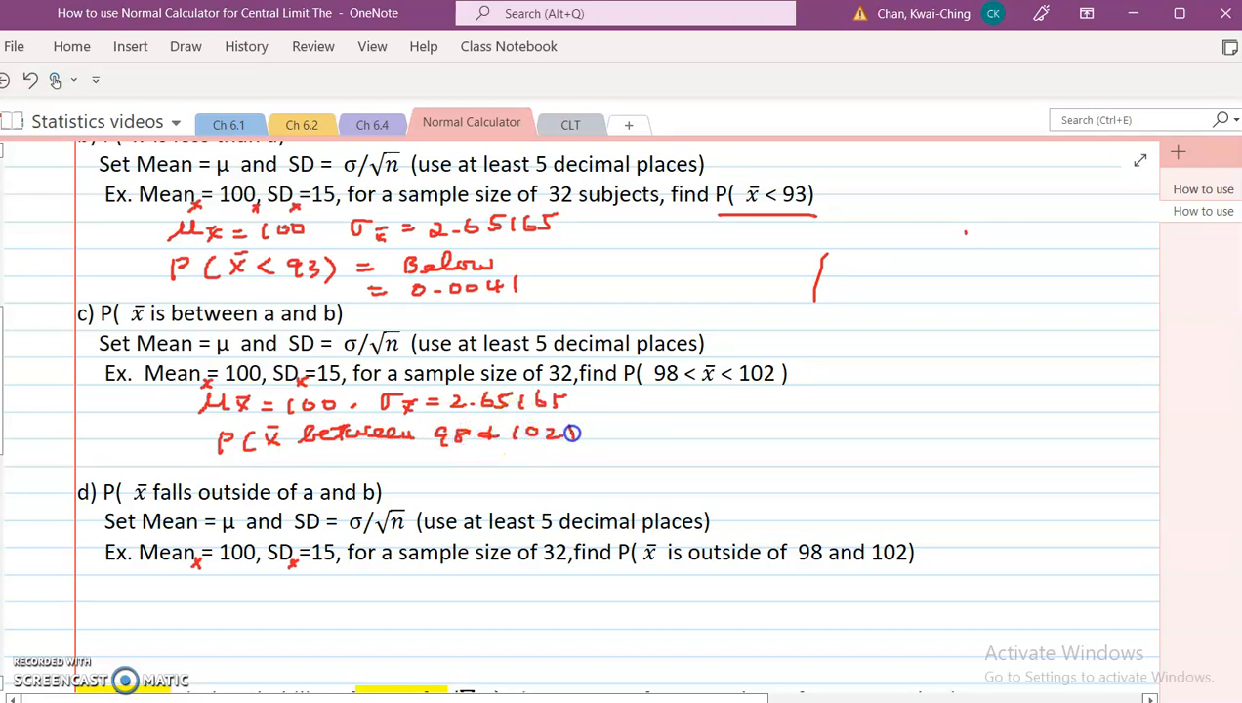
pyautogui.moveTo(669, 410); pyautogui.dragTo(670, 423)
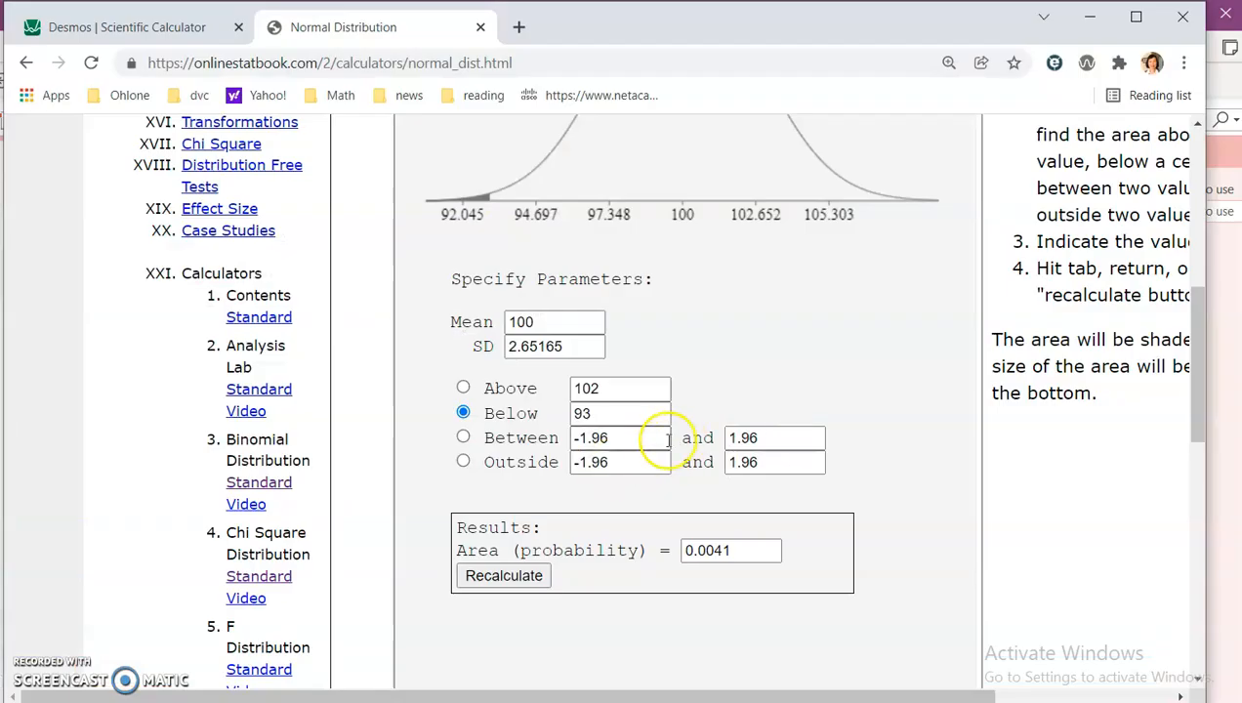
# Step: Switch the calculator to Between, enter 98 and 102 as the bounds, and recalculate the area
pyautogui.click(465, 439)
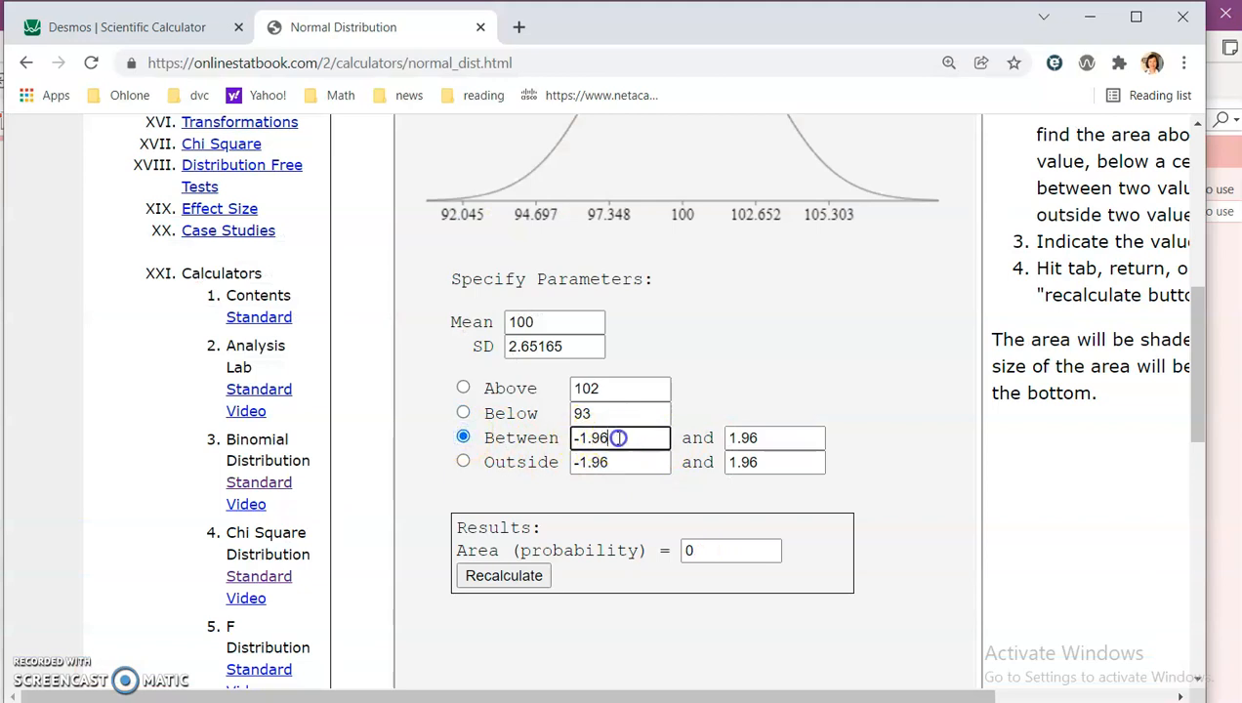
pyautogui.write('98')
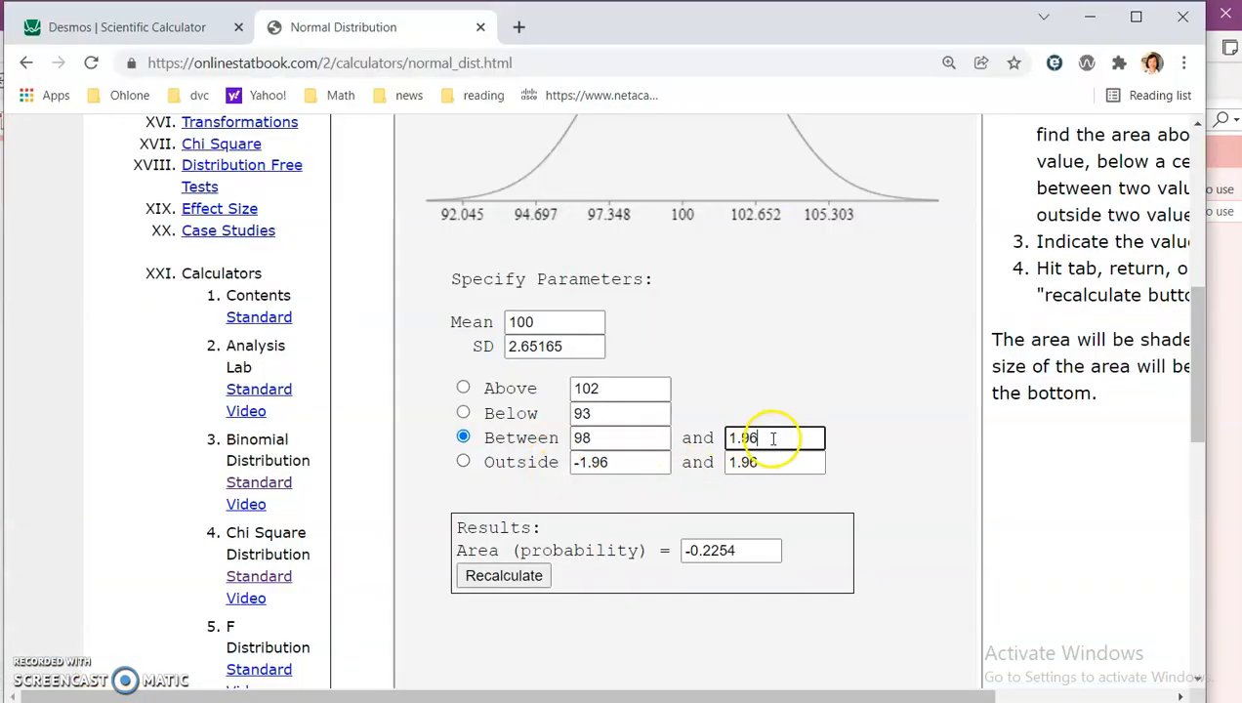
pyautogui.moveTo(776, 439); pyautogui.dragTo(710, 438)
pyautogui.write('102')
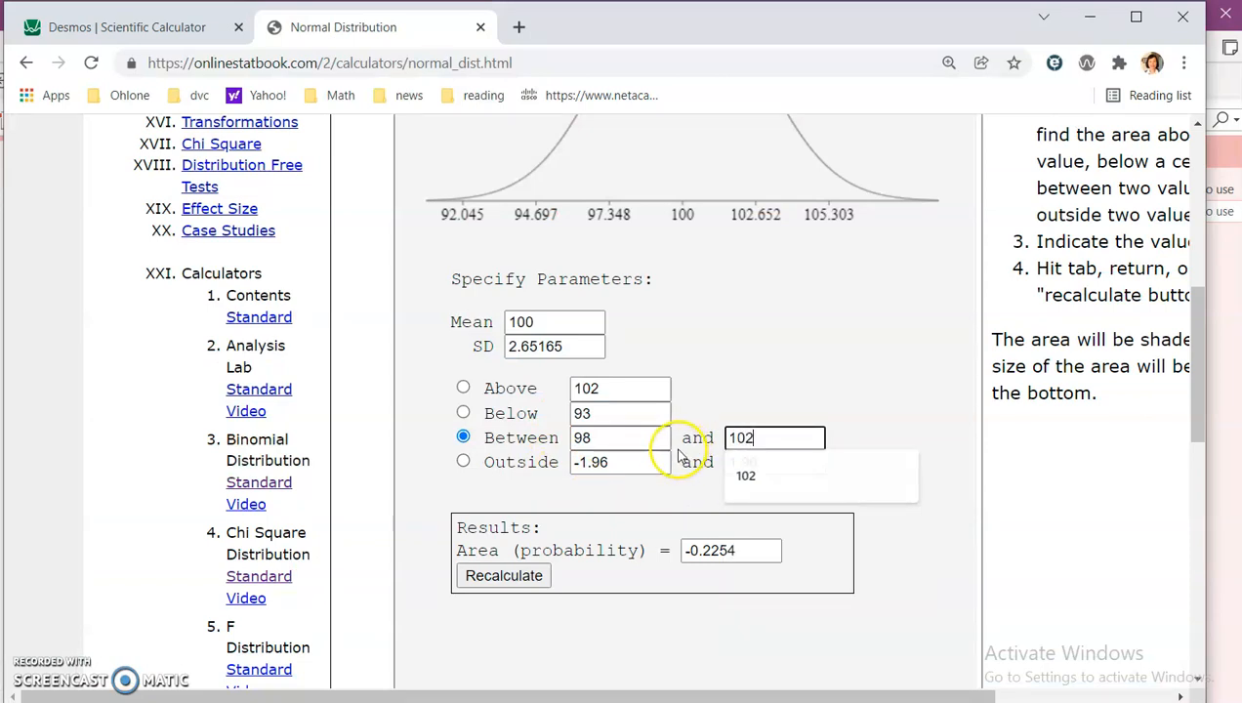
pyautogui.click(494, 576)
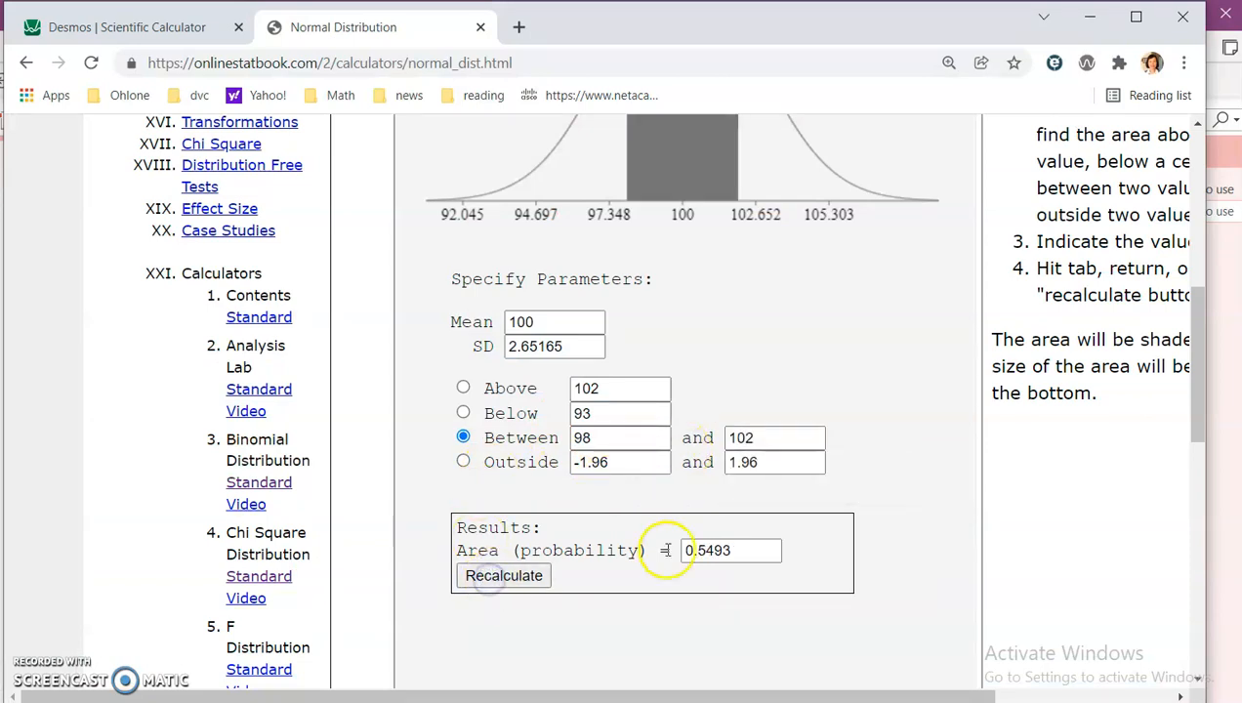
# Step: Handwrite = 0.5493 as the answer below P(x̄ between 98 & 102) in example c
pyautogui.hotkey('alt', 'Tab')
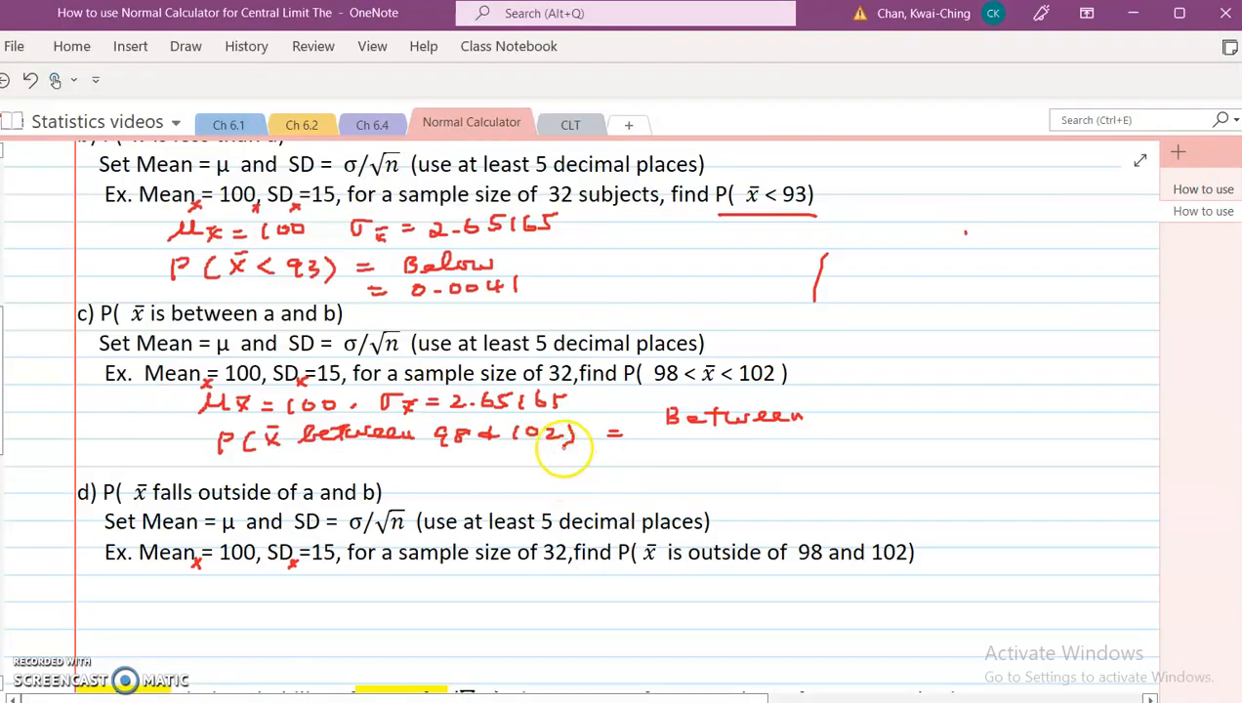
pyautogui.moveTo(658, 461)
pyautogui.mouseDown()
pyautogui.moveTo(697, 450)
pyautogui.moveTo(763, 463)
pyautogui.mouseUp()
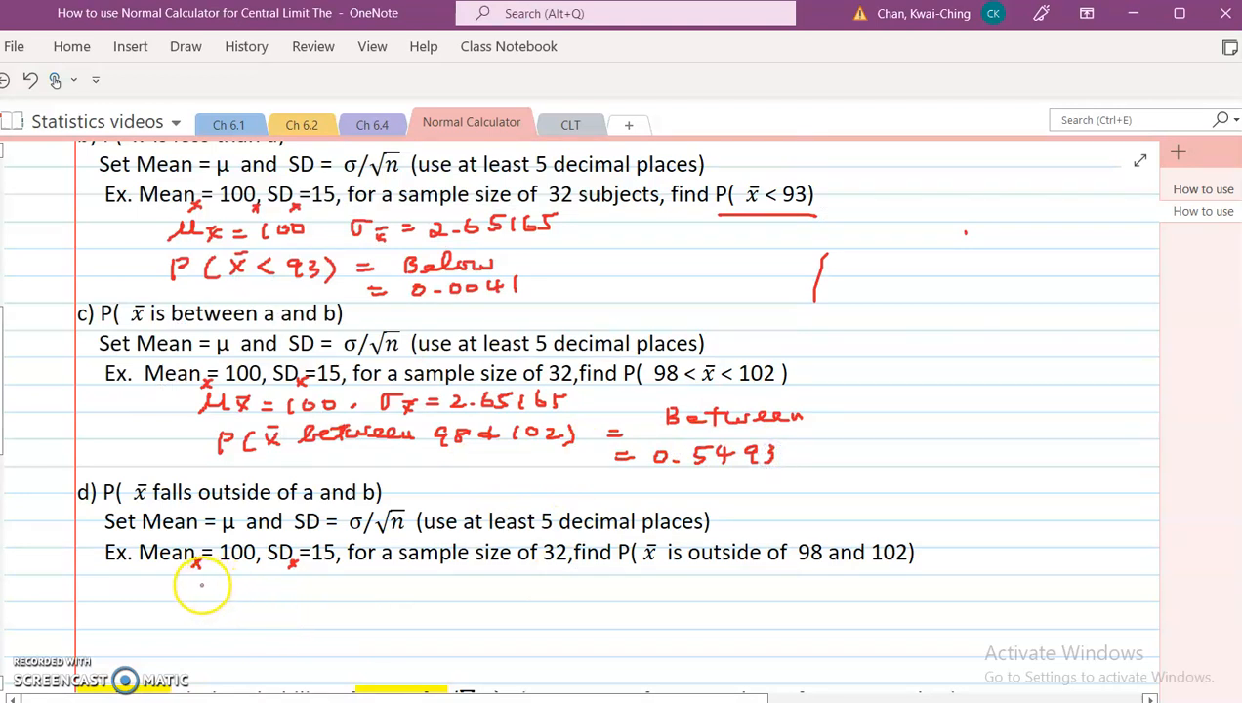
# Step: Handwrite μx̄ = 100, σx̄ = 15/√32 = 2.65165 below example d's problem statement
pyautogui.moveTo(172, 581); pyautogui.dragTo(368, 589)
pyautogui.moveTo(394, 580); pyautogui.dragTo(440, 592)
pyautogui.moveTo(451, 577); pyautogui.dragTo(472, 594)
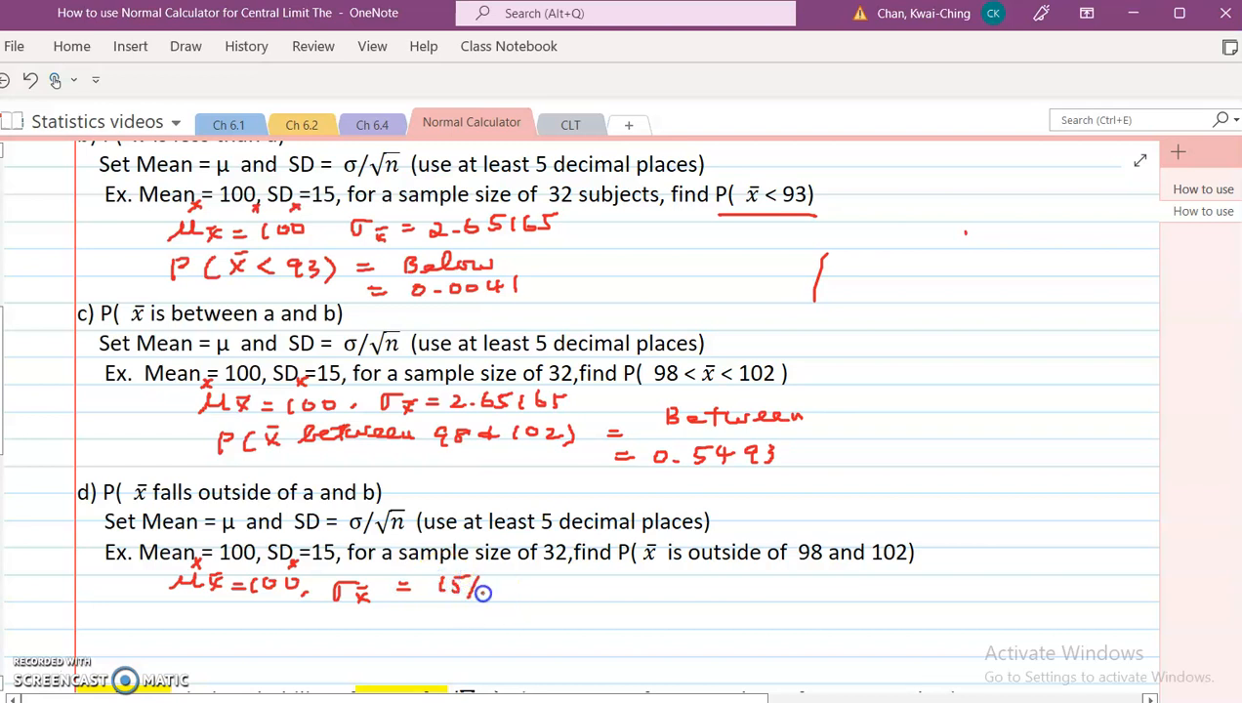
pyautogui.moveTo(549, 586); pyautogui.dragTo(570, 586)
pyautogui.moveTo(549, 595); pyautogui.dragTo(571, 595)
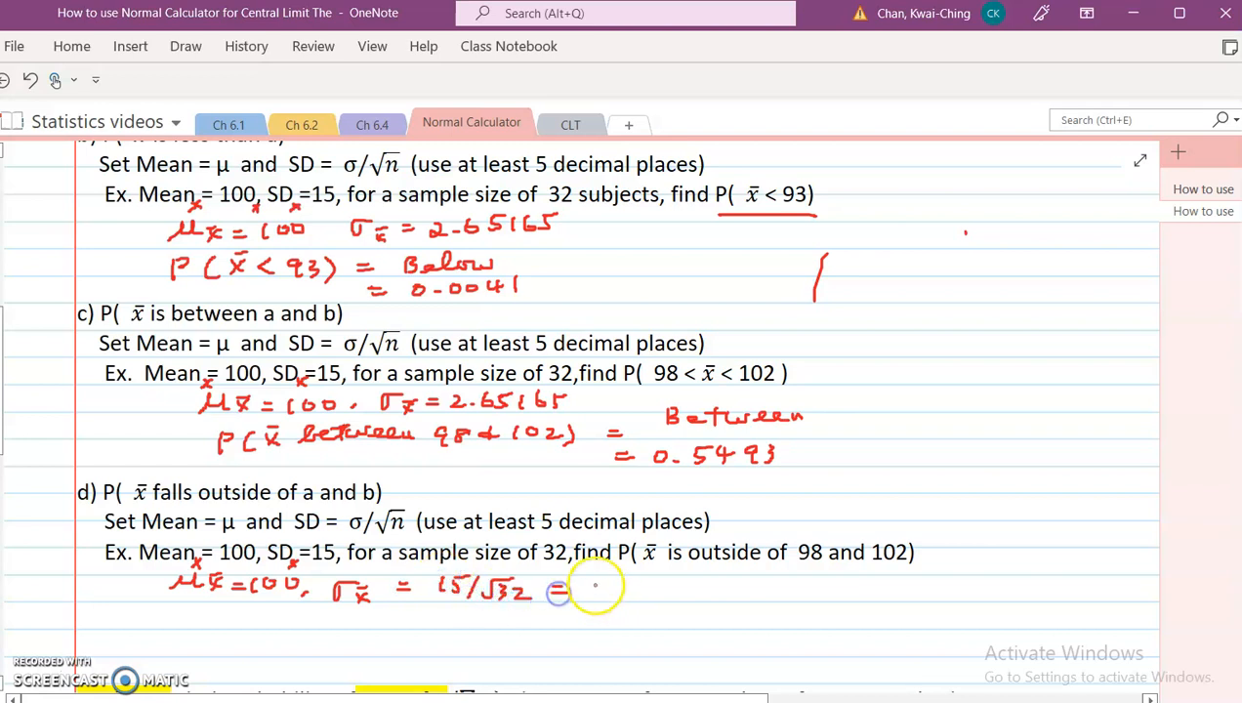
pyautogui.moveTo(646, 578); pyautogui.dragTo(649, 596)
pyautogui.moveTo(647, 577); pyautogui.dragTo(707, 593)
pyautogui.moveTo(707, 577); pyautogui.dragTo(722, 576)
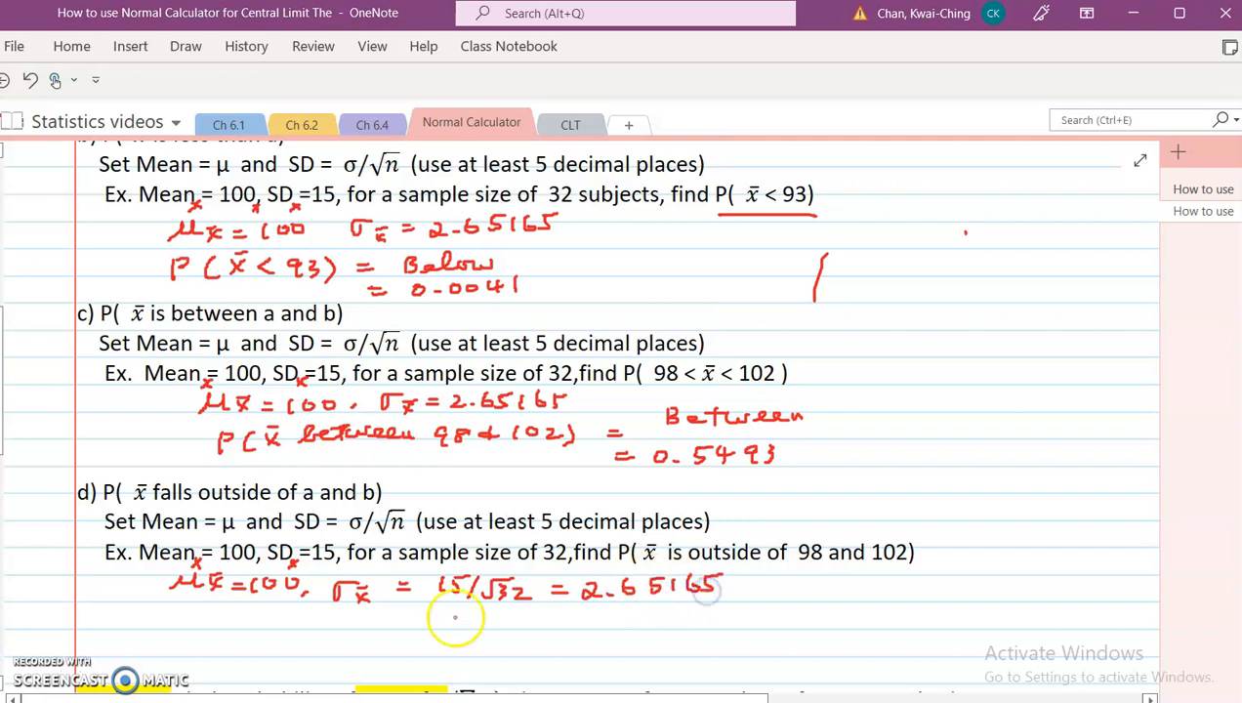
# Step: Handwrite P(outside of 98 and 102) under example d's parameters
pyautogui.moveTo(211, 616); pyautogui.dragTo(208, 639)
pyautogui.moveTo(212, 616); pyautogui.dragTo(232, 638)
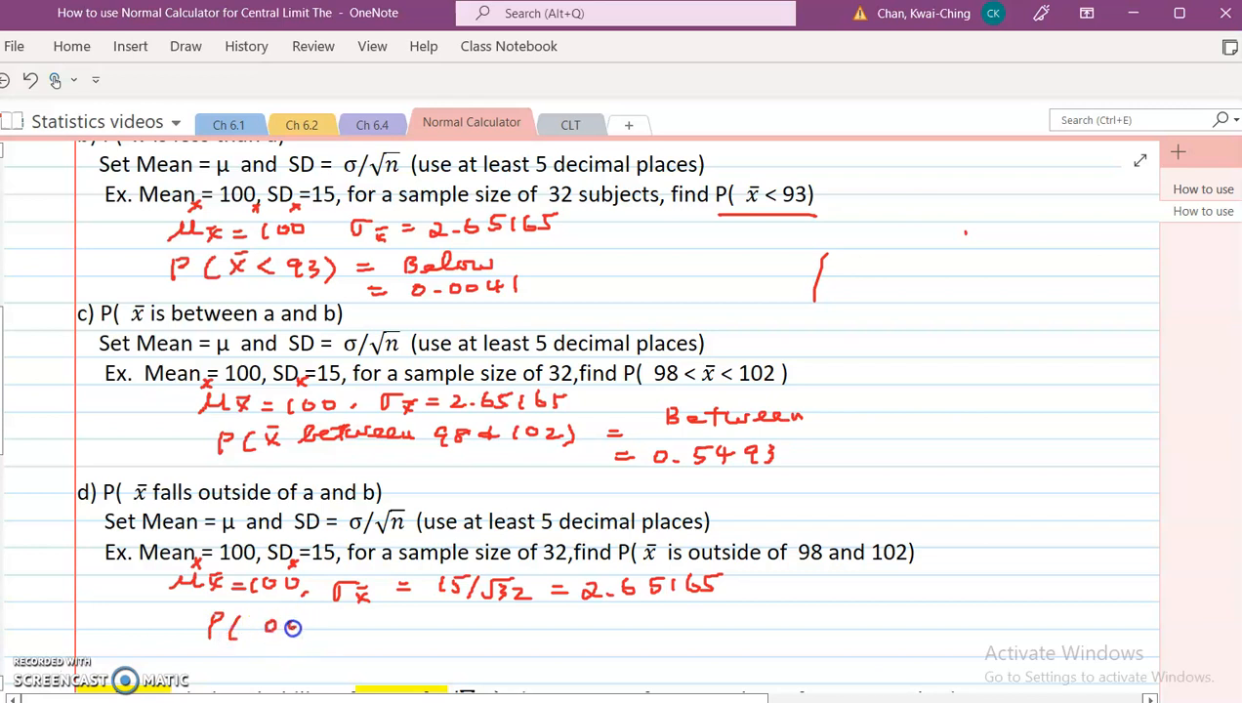
pyautogui.moveTo(306, 620)
pyautogui.mouseDown()
pyautogui.moveTo(323, 630)
pyautogui.moveTo(422, 617)
pyautogui.moveTo(427, 640)
pyautogui.moveTo(443, 623)
pyautogui.moveTo(496, 617)
pyautogui.mouseUp()
pyautogui.click(472, 617)
pyautogui.click(519, 617)
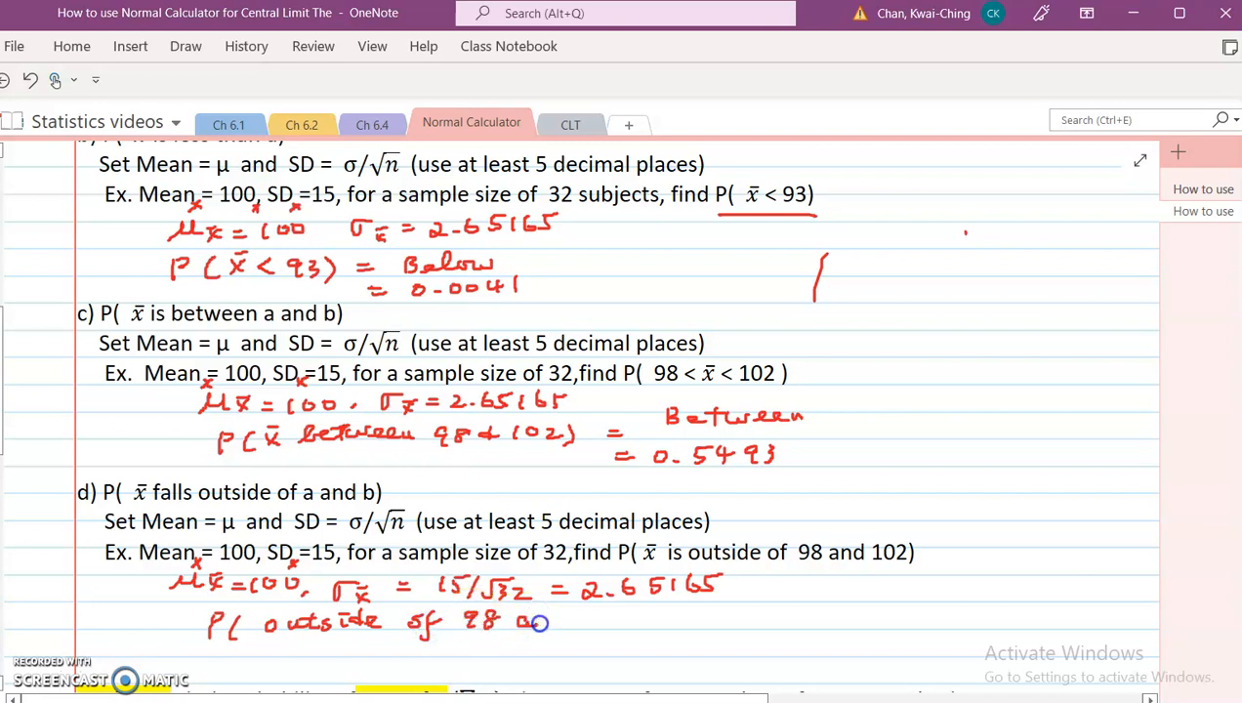
pyautogui.click(593, 613)
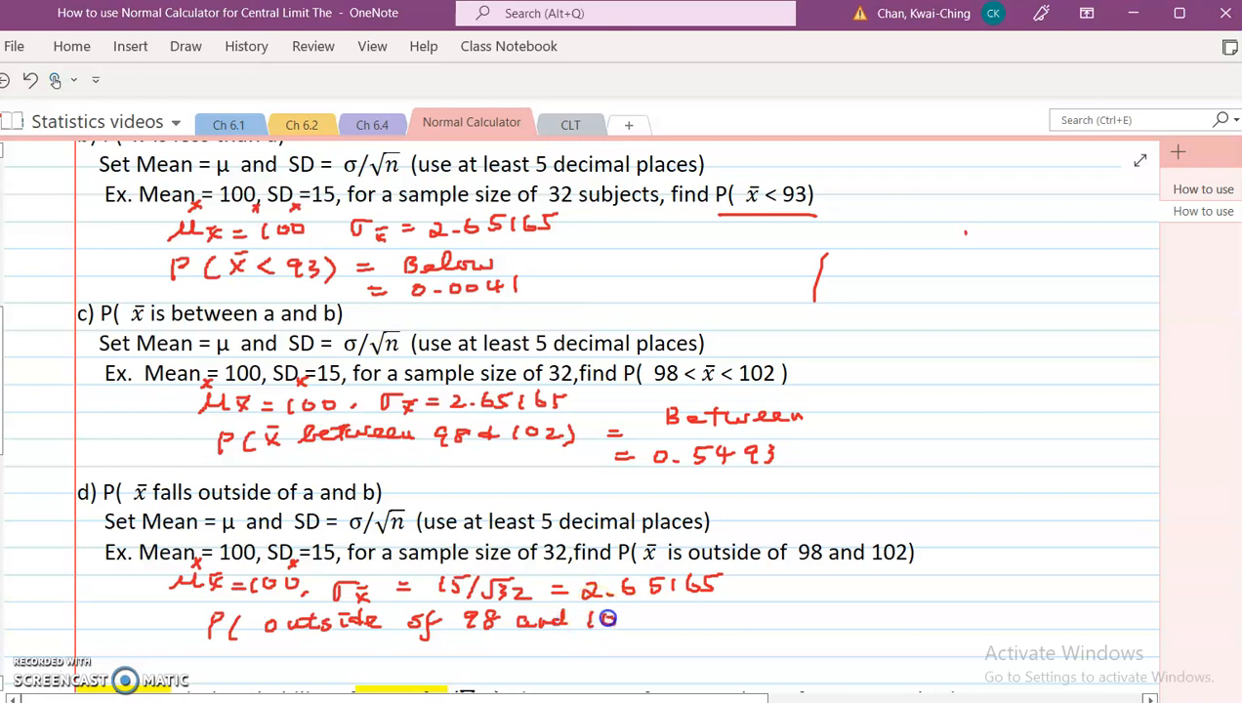
pyautogui.moveTo(652, 607); pyautogui.dragTo(653, 631)
pyautogui.click(666, 617)
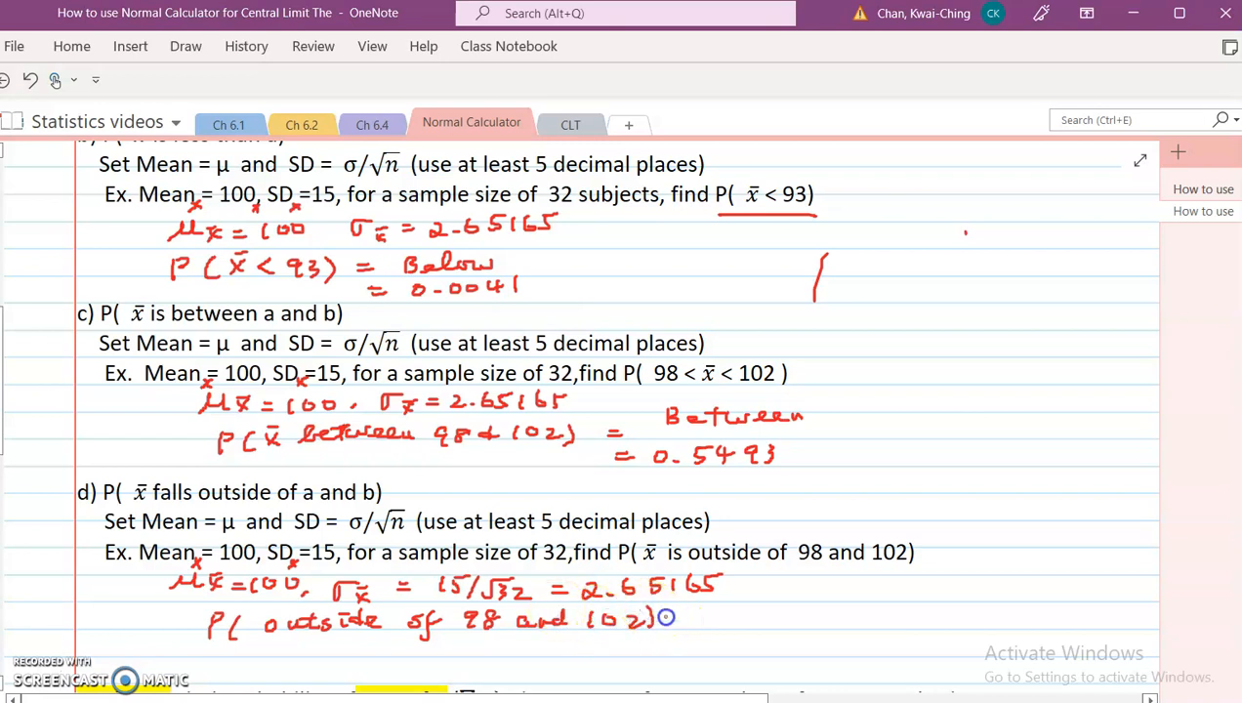
# Step: Switch the calculator to Outside, enter 98 and 102 as the bounds, and recalculate the area
pyautogui.hotkey('alt', 'Tab')
pyautogui.click(463, 461)
pyautogui.click(610, 464)
pyautogui.hotkey('ctrl', 'a')
pyautogui.write('98')
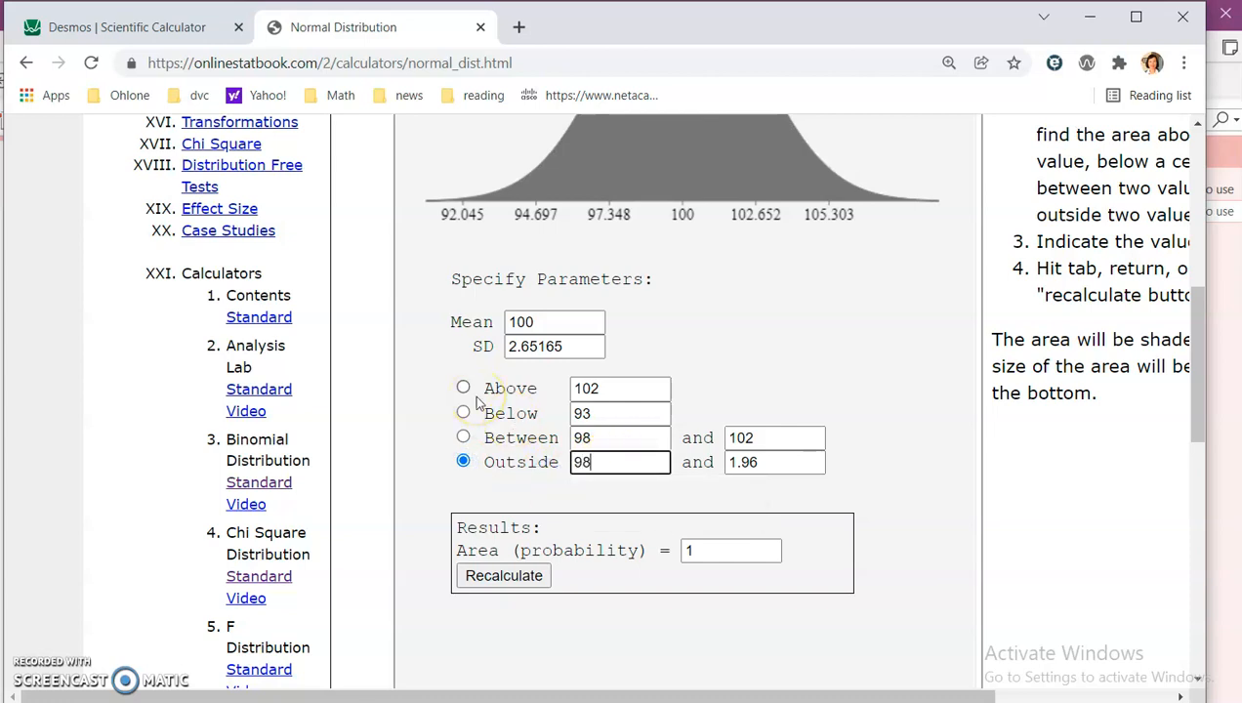
pyautogui.press('Tab')
pyautogui.write('1-0')
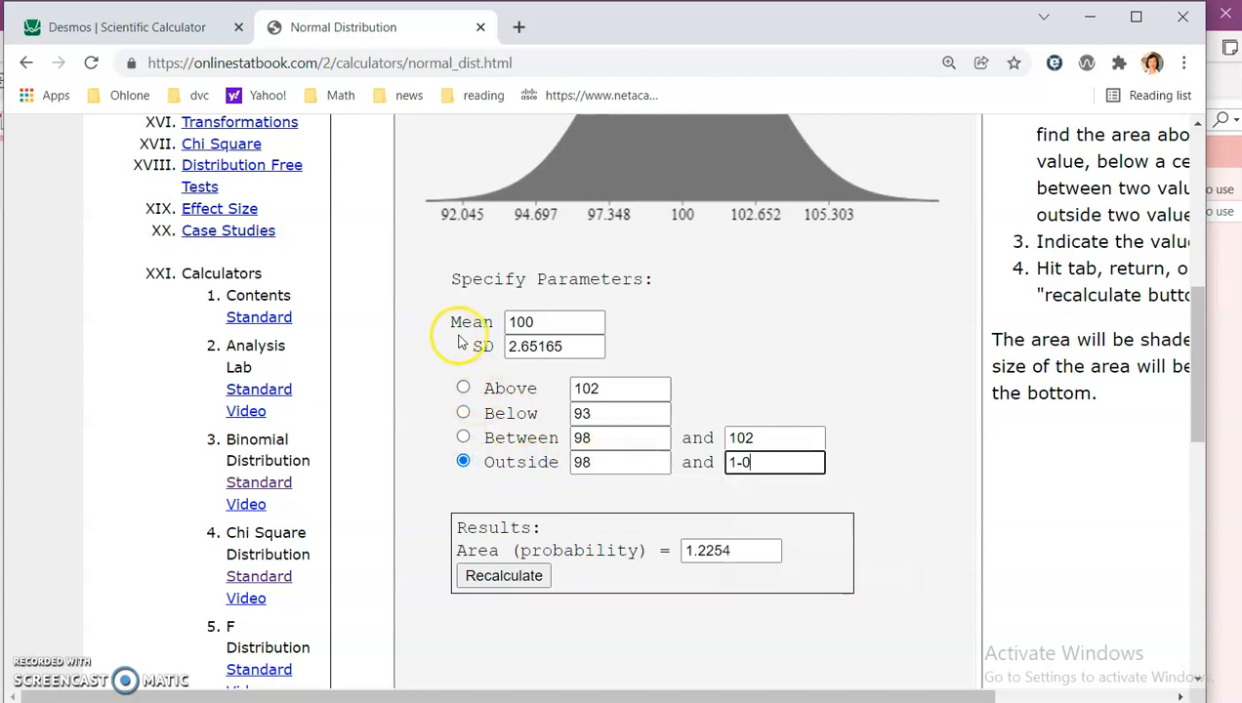
pyautogui.press('BackSpace')
pyautogui.press('BackSpace')
pyautogui.write('02')
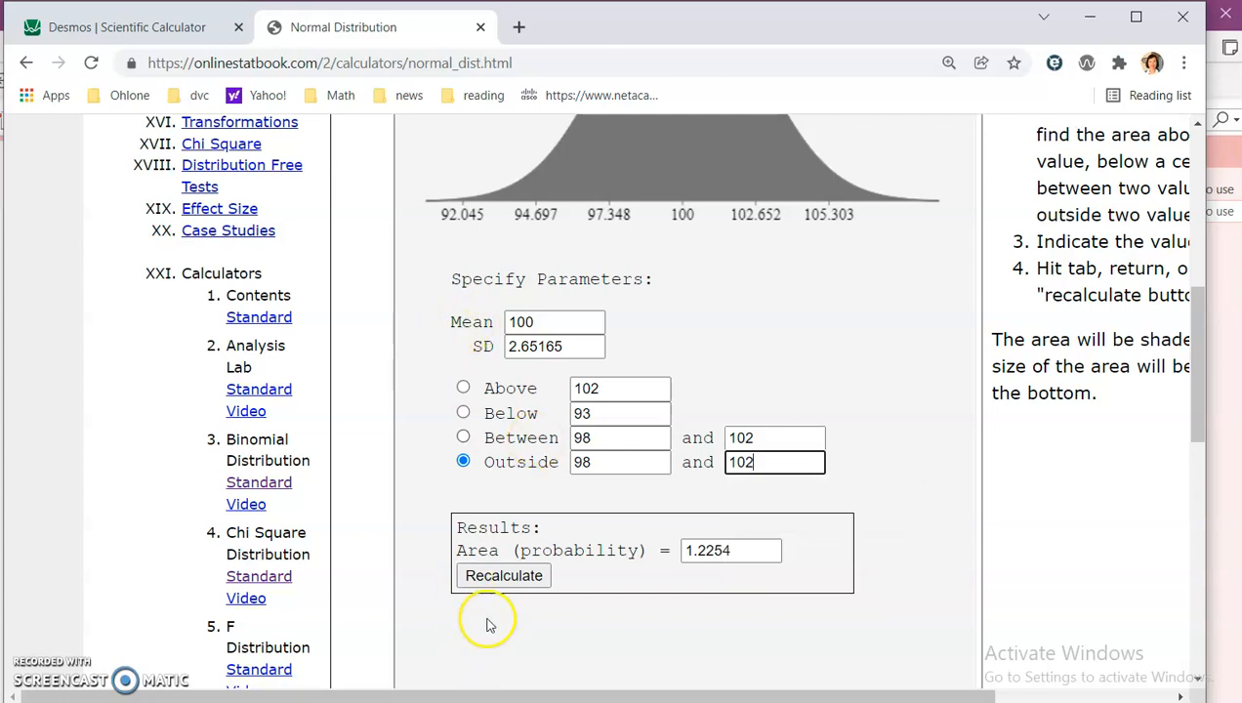
pyautogui.click(505, 576)
# Step: Handwrite = 0.4507 as the answer for example d
pyautogui.hotkey('alt', 'Tab')
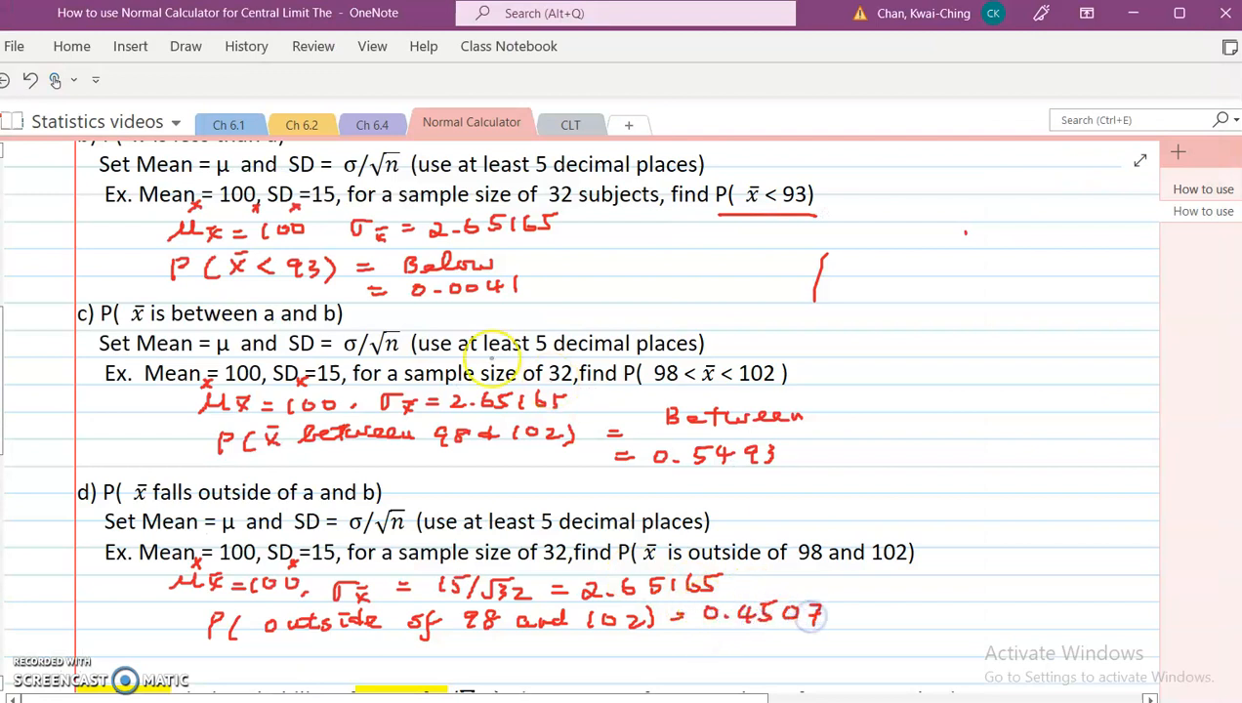
# Step: Annotate example e's formulas with CLT =, Σx subscripts on Mean and SD, and n under the sample size 32
pyautogui.scroll(2, 327, 286)
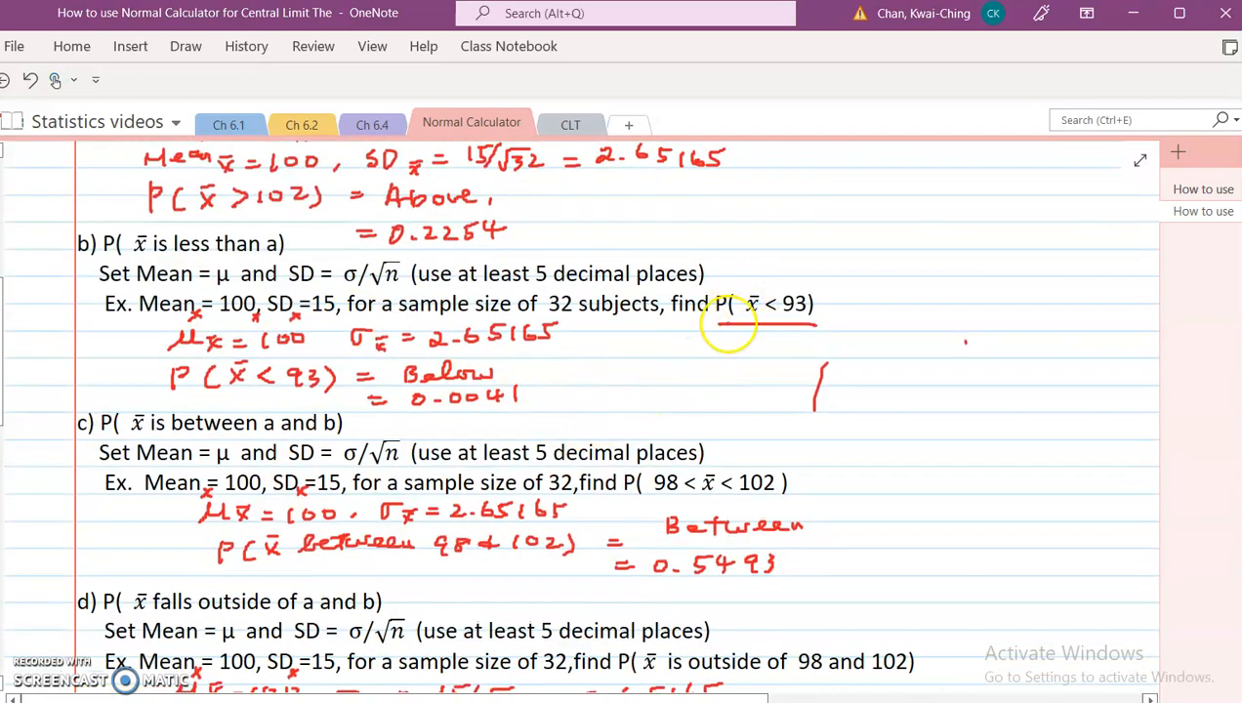
pyautogui.scroll(-4, 361, 337)
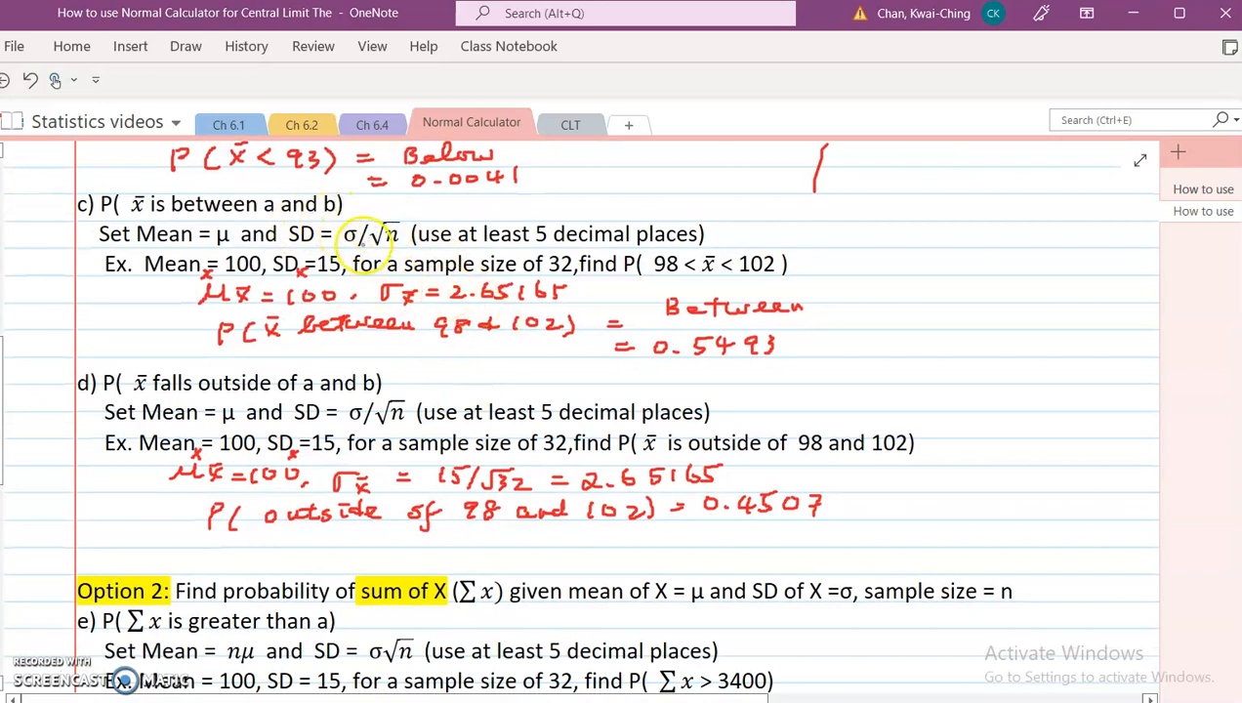
pyautogui.scroll(-2, 425, 437)
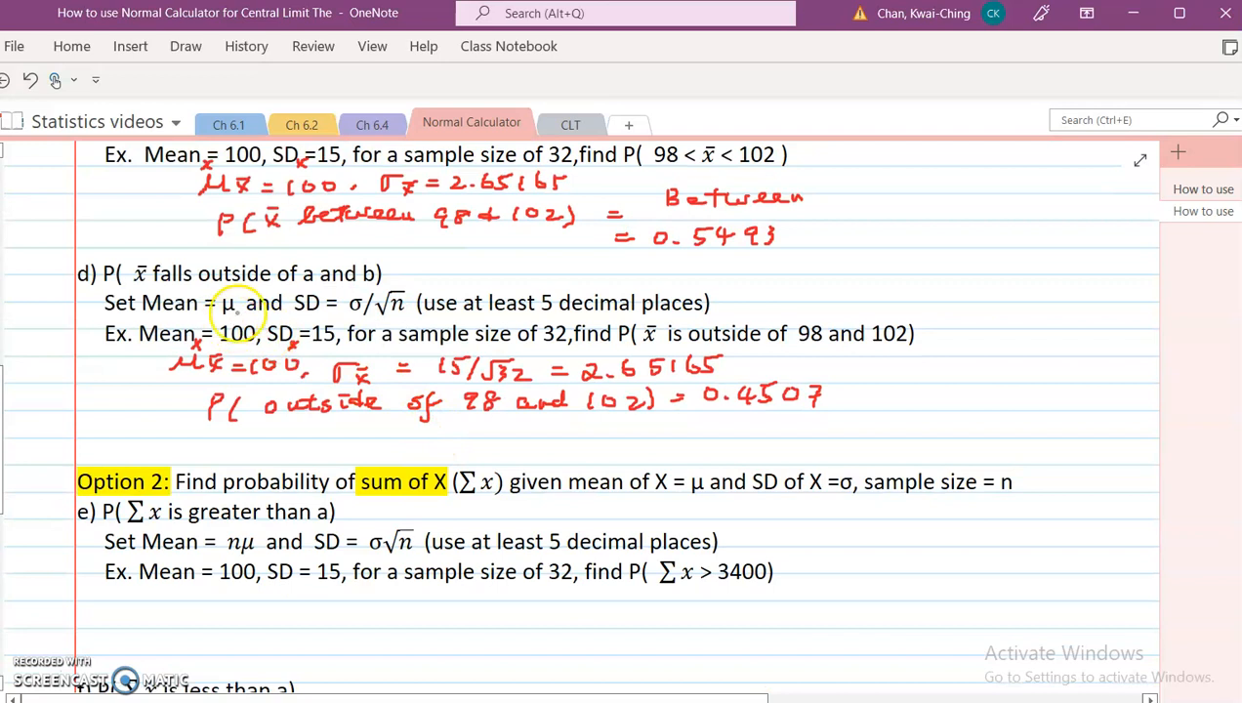
pyautogui.scroll(-4, 392, 354)
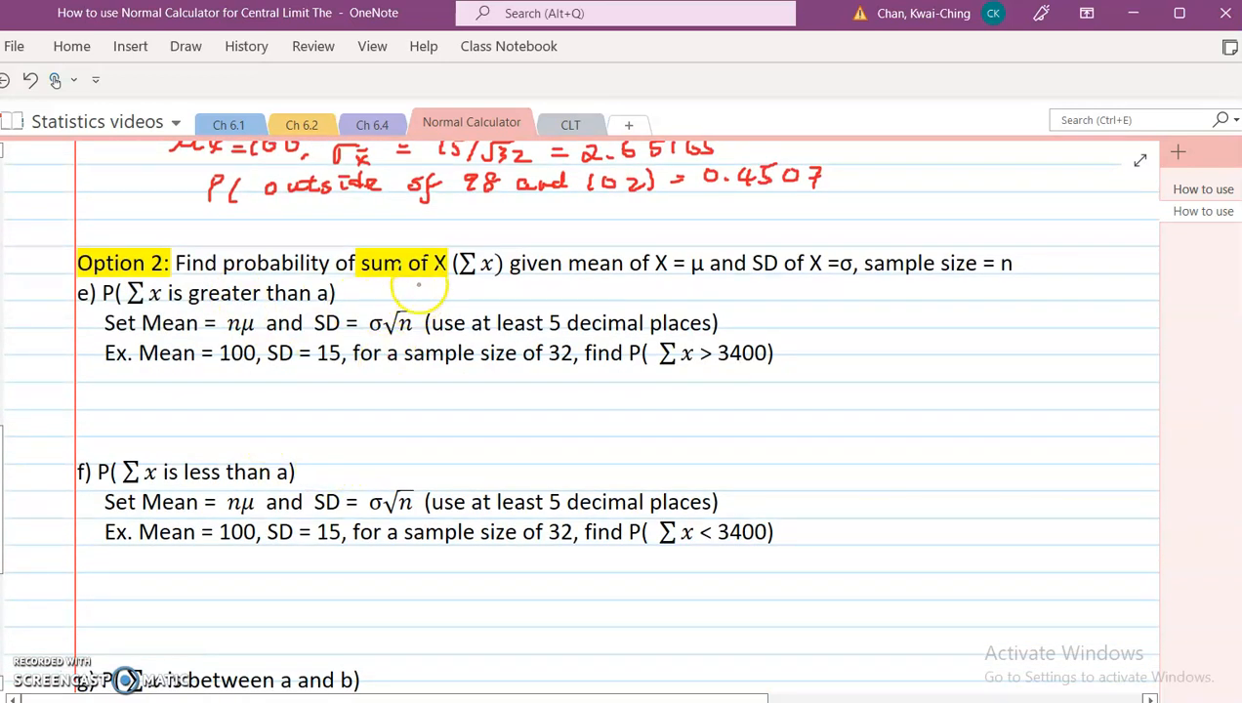
pyautogui.scroll(2, 419, 285)
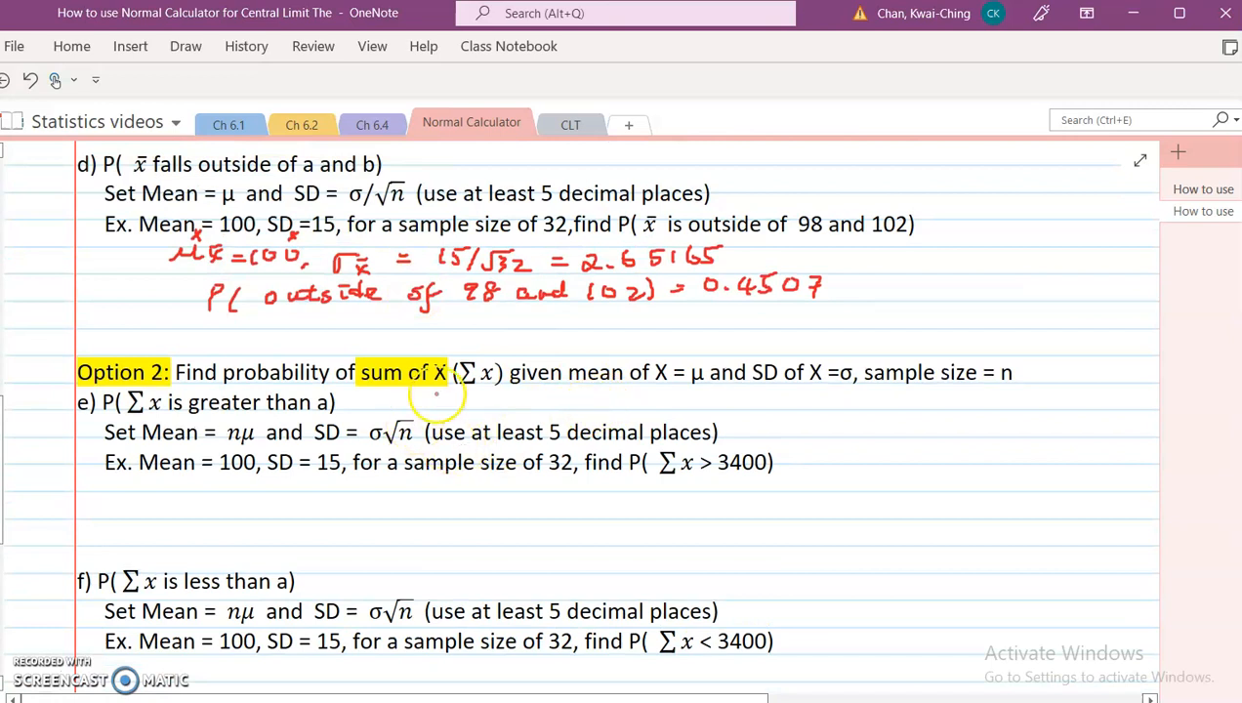
pyautogui.scroll(-2, 435, 395)
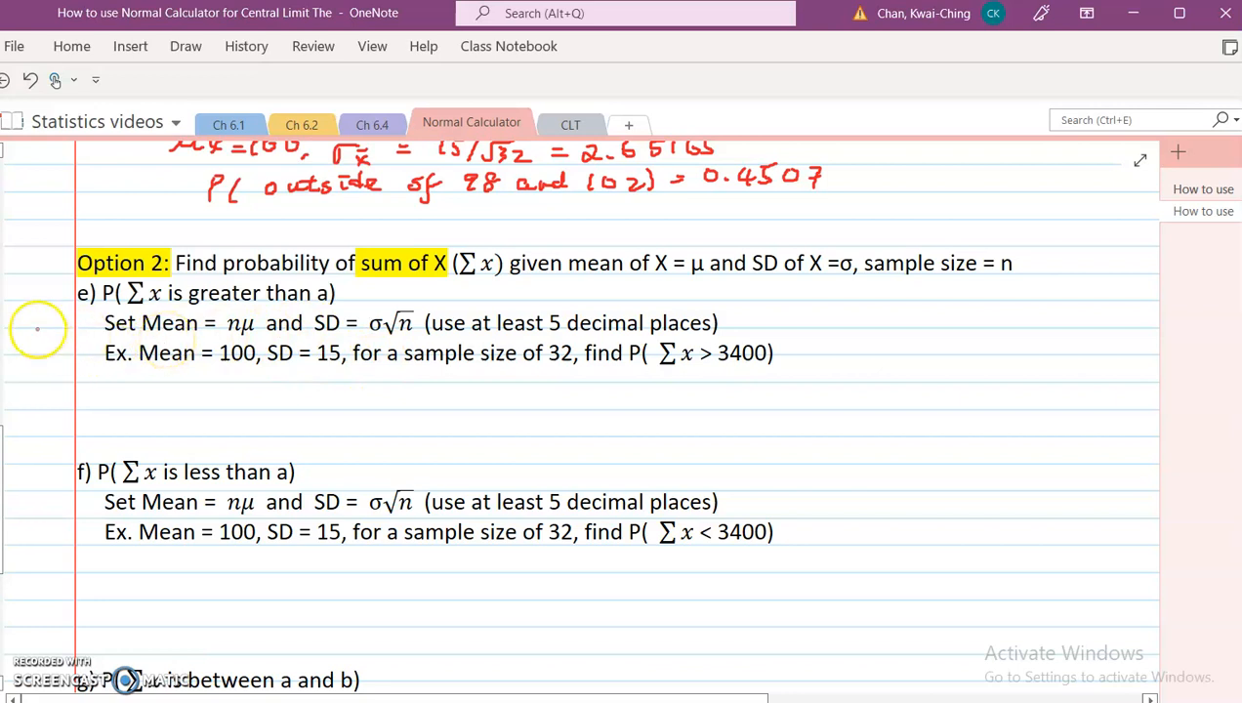
pyautogui.moveTo(49, 313); pyautogui.dragTo(96, 316)
pyautogui.moveTo(87, 321); pyautogui.dragTo(96, 321)
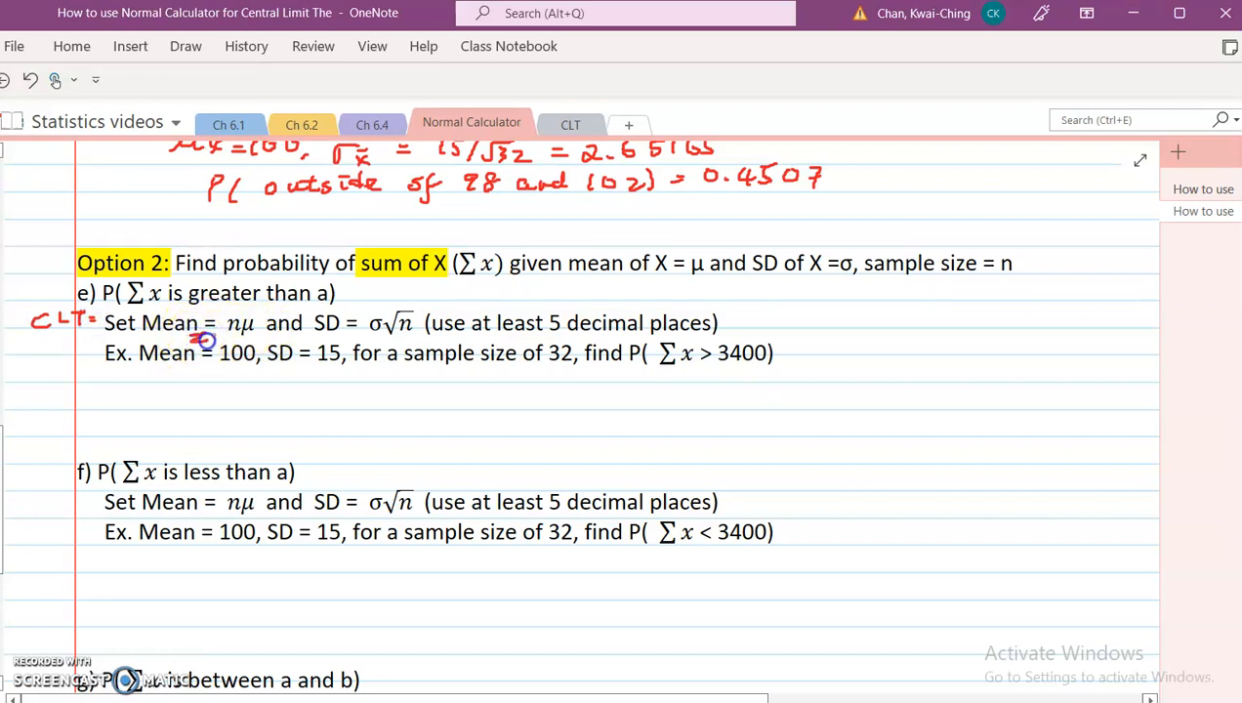
pyautogui.moveTo(210, 344); pyautogui.dragTo(218, 336)
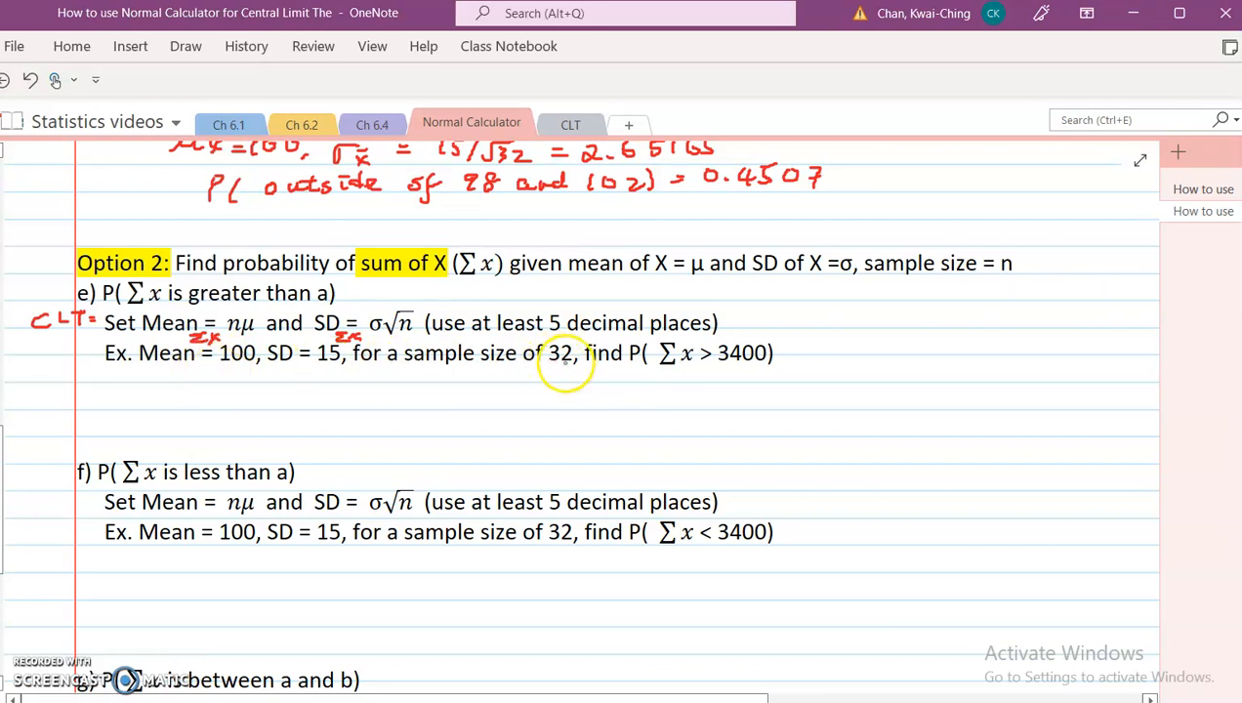
pyautogui.click(450, 375)
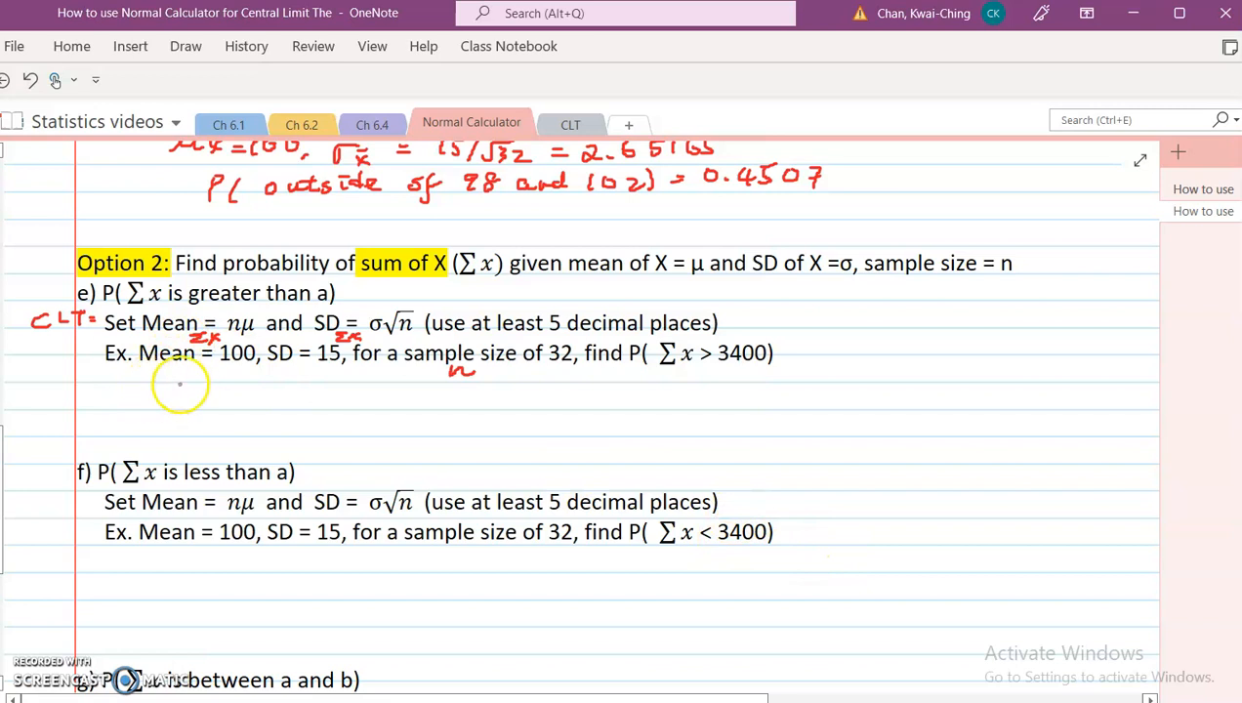
# Step: Handwrite μΣx = 100·32 = 3200 and σΣx = 15·√32 = below example e's problem statement
pyautogui.click(166, 392)
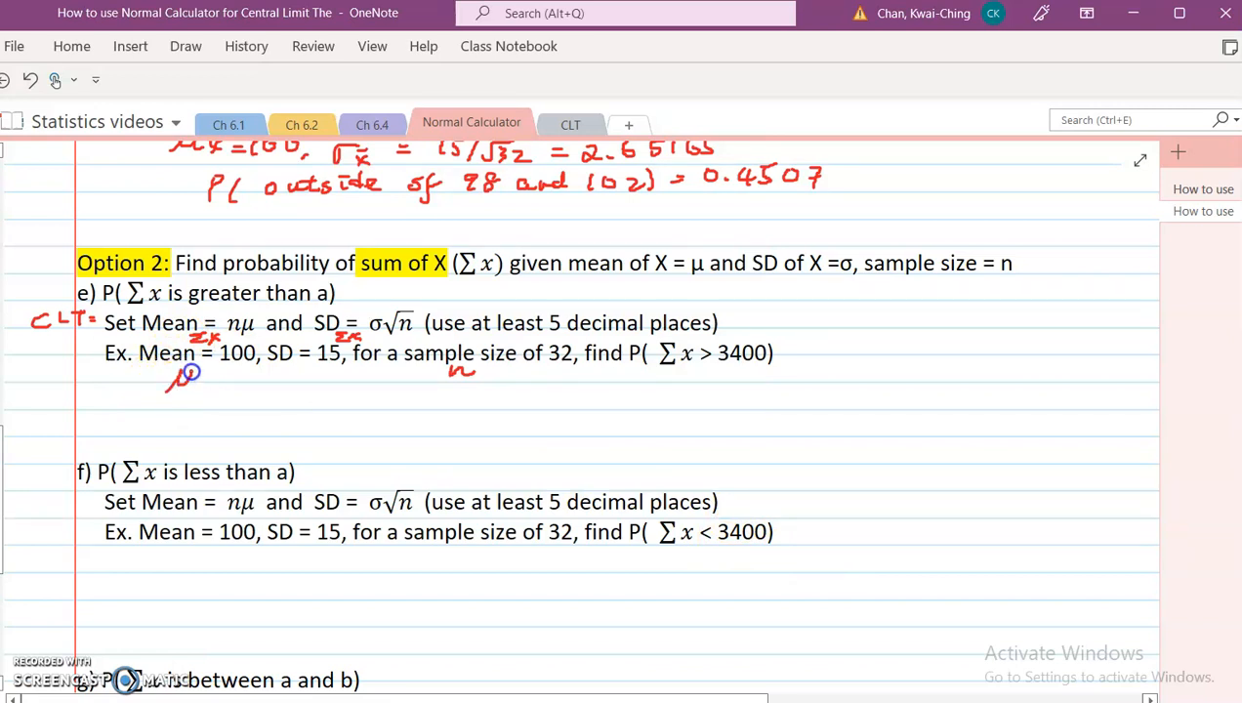
pyautogui.moveTo(212, 391); pyautogui.dragTo(246, 379)
pyautogui.moveTo(231, 387); pyautogui.dragTo(248, 387)
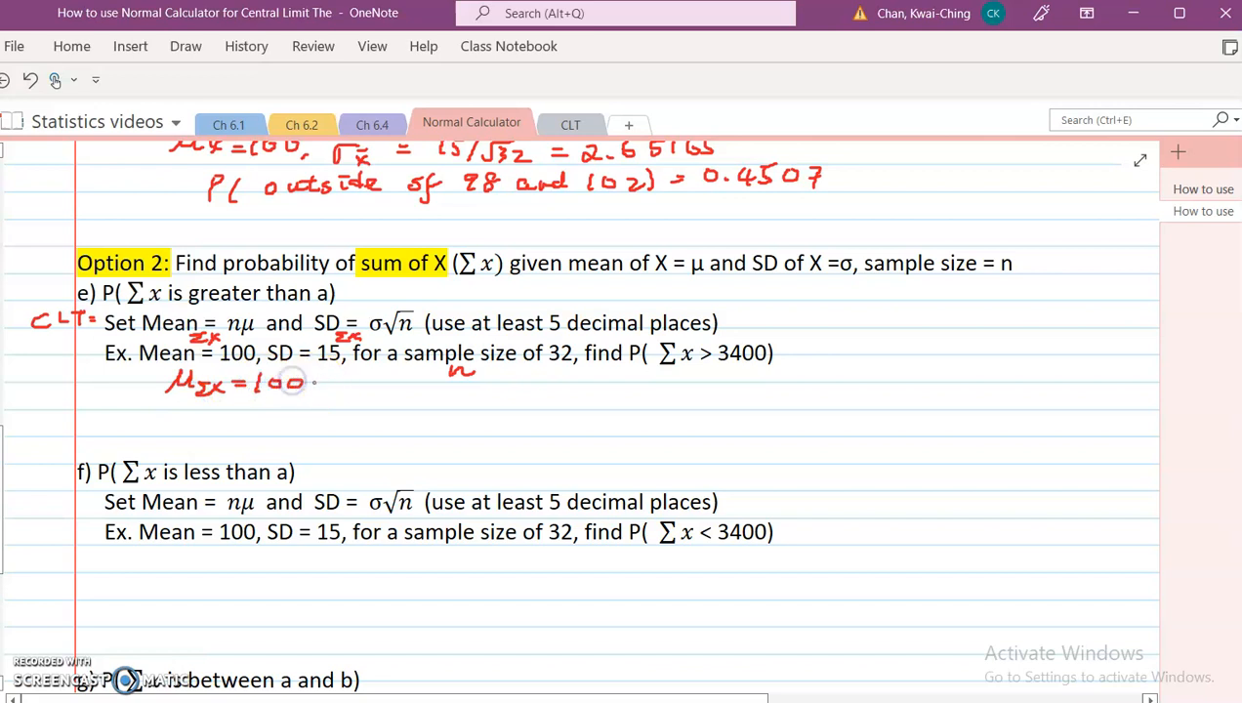
pyautogui.moveTo(347, 379); pyautogui.dragTo(356, 387)
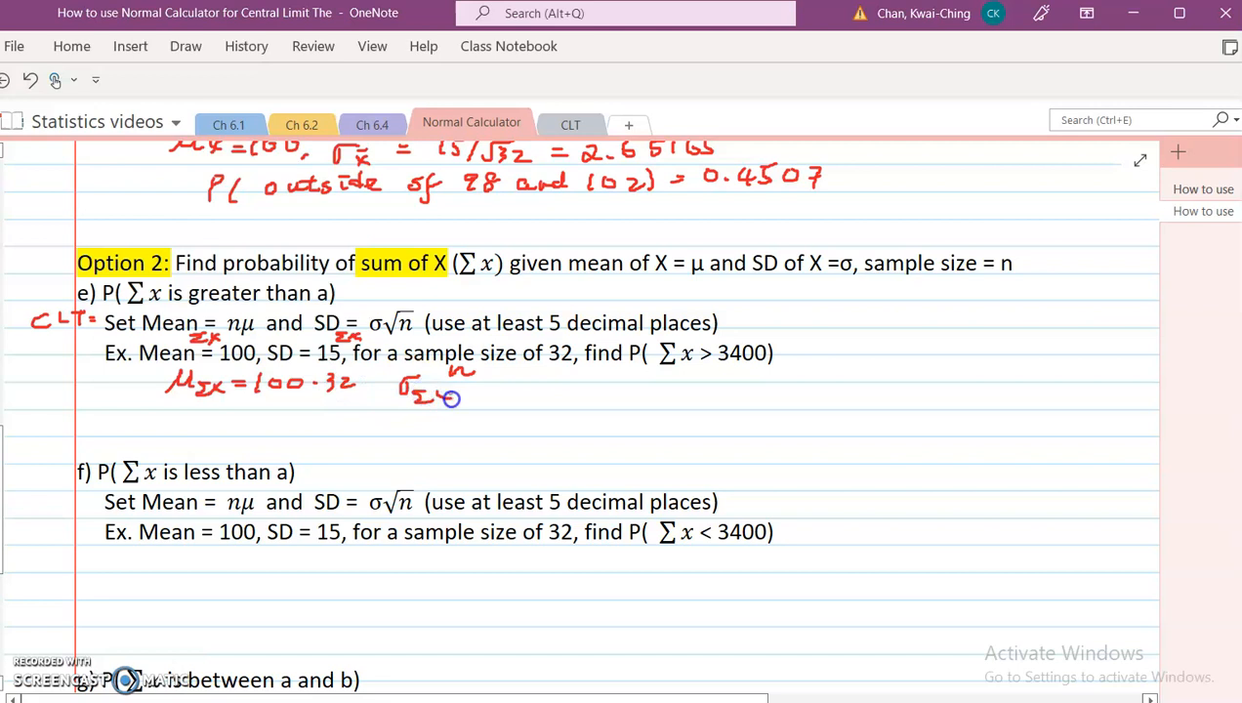
pyautogui.moveTo(468, 386)
pyautogui.mouseDown()
pyautogui.moveTo(508, 395)
pyautogui.moveTo(531, 377)
pyautogui.mouseUp()
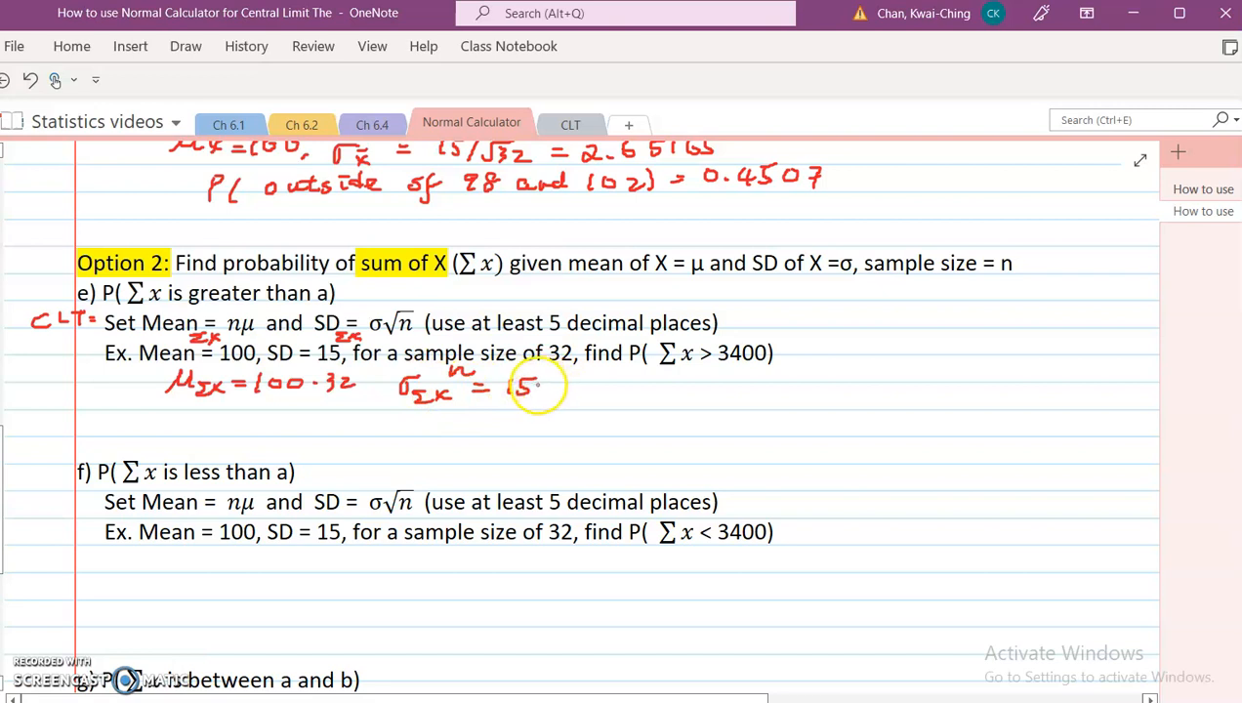
pyautogui.click(548, 387)
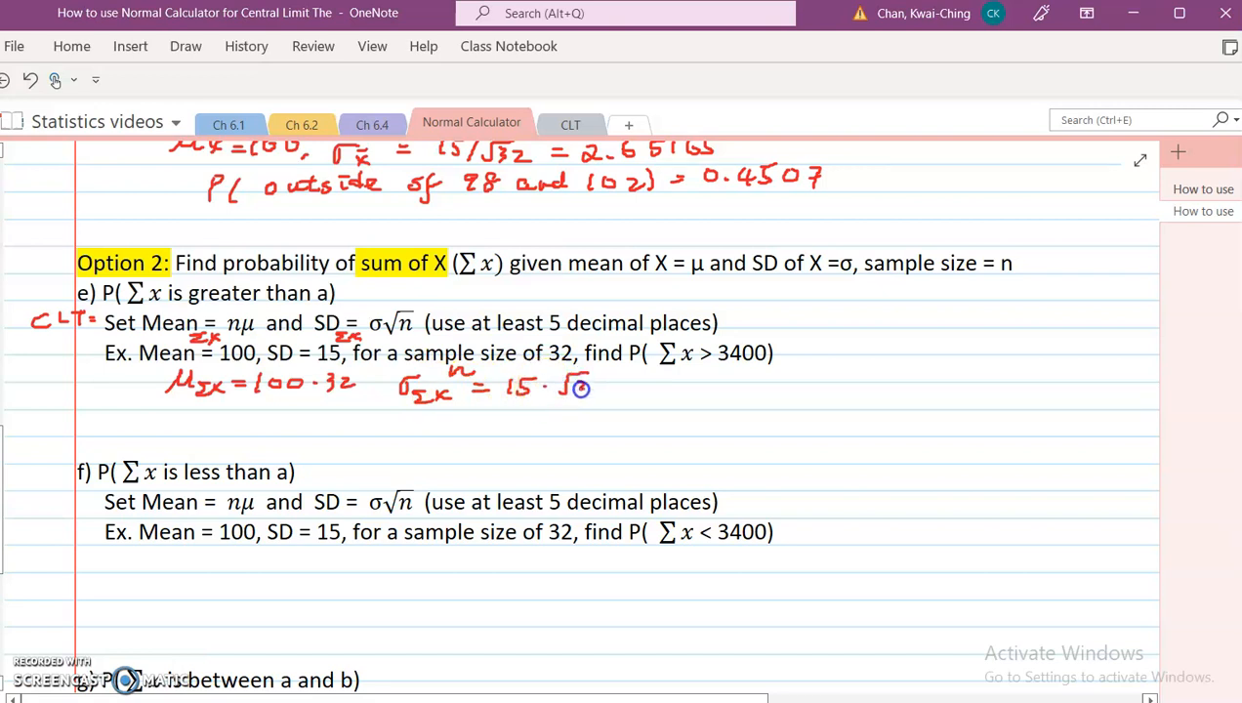
pyautogui.moveTo(629, 385); pyautogui.dragTo(645, 392)
pyautogui.moveTo(231, 423); pyautogui.dragTo(249, 423)
pyautogui.moveTo(232, 430); pyautogui.dragTo(334, 418)
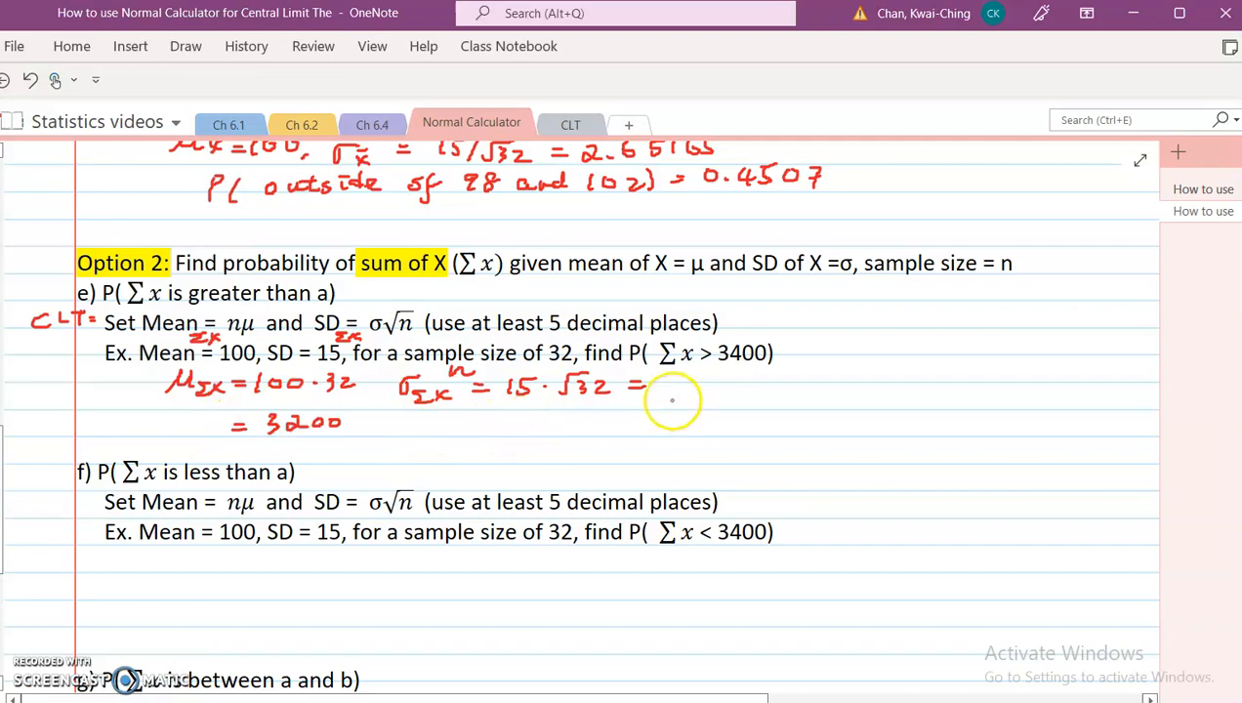
# Step: Switch to the Desmos scientific calculator and compute 15·√32
pyautogui.hotkey('alt', 'Tab')
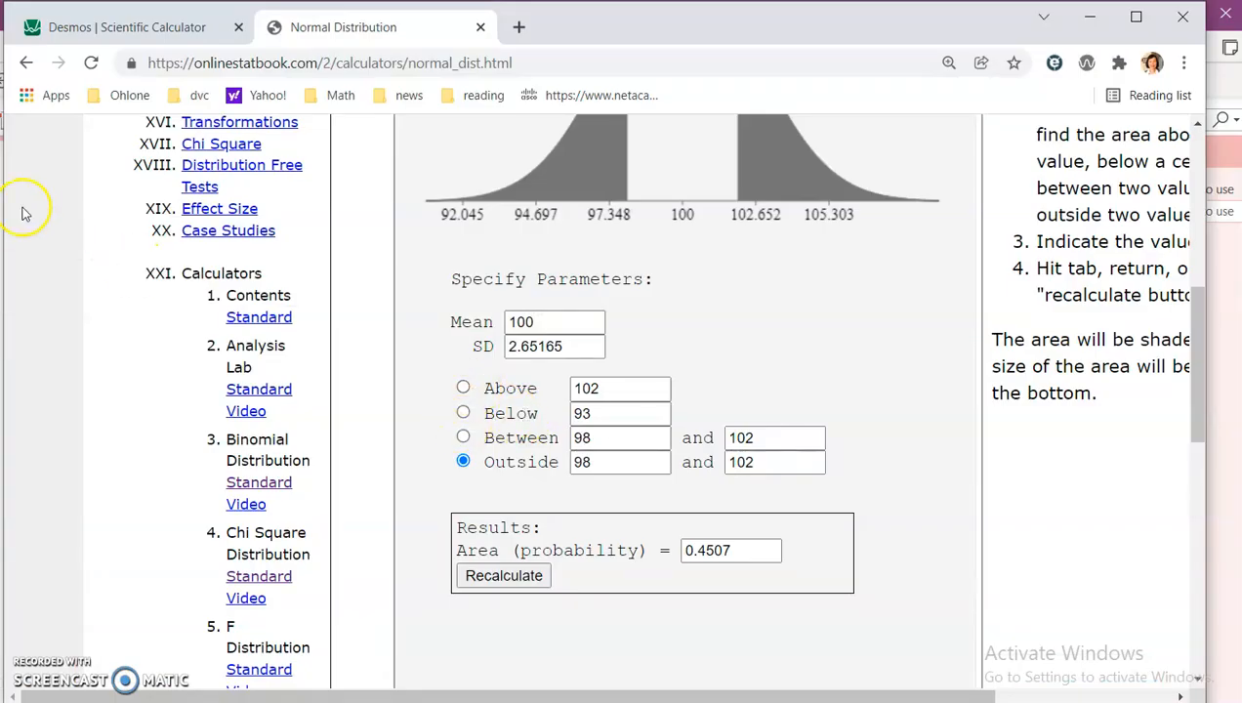
pyautogui.click(191, 26)
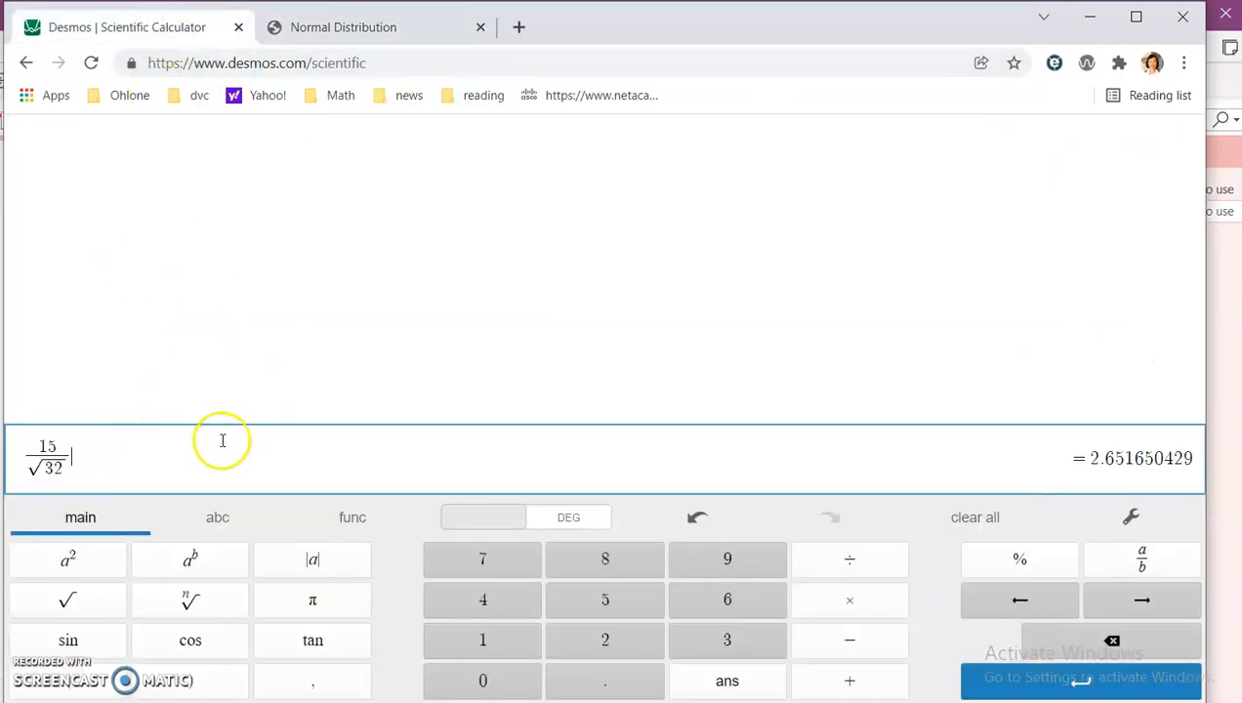
pyautogui.press('Return')
pyautogui.write('15 ·')
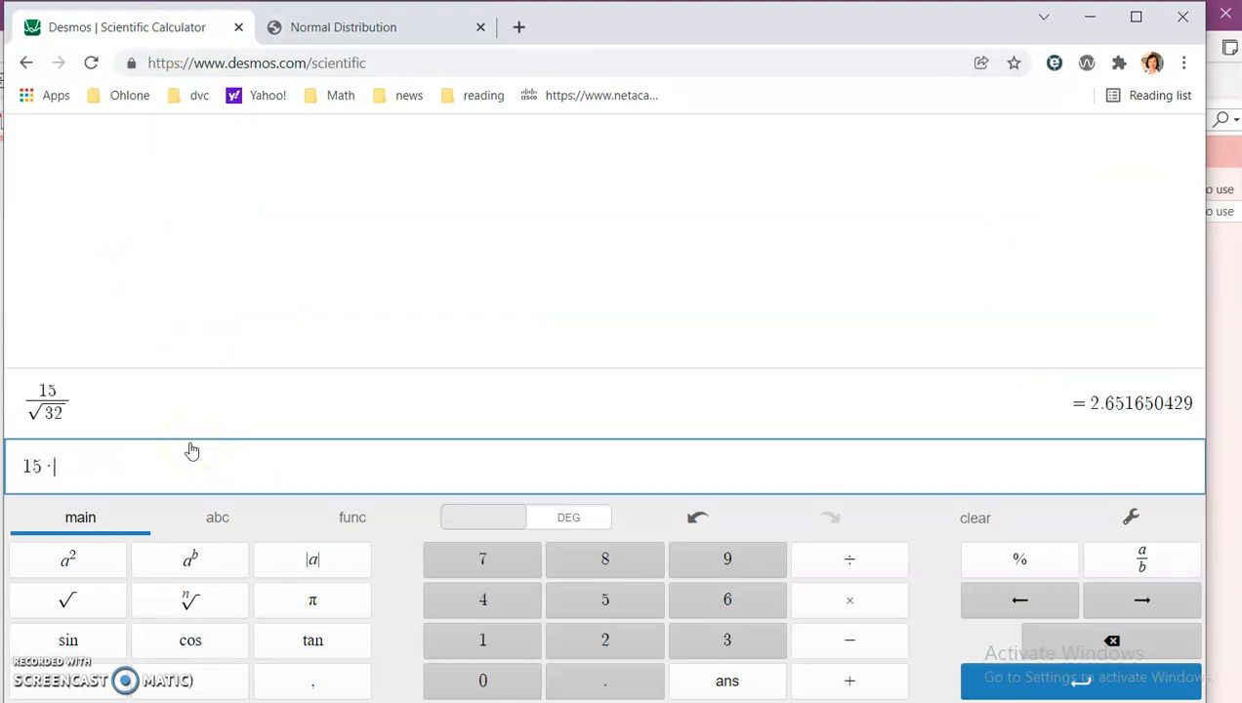
pyautogui.click(86, 600)
pyautogui.write('32')
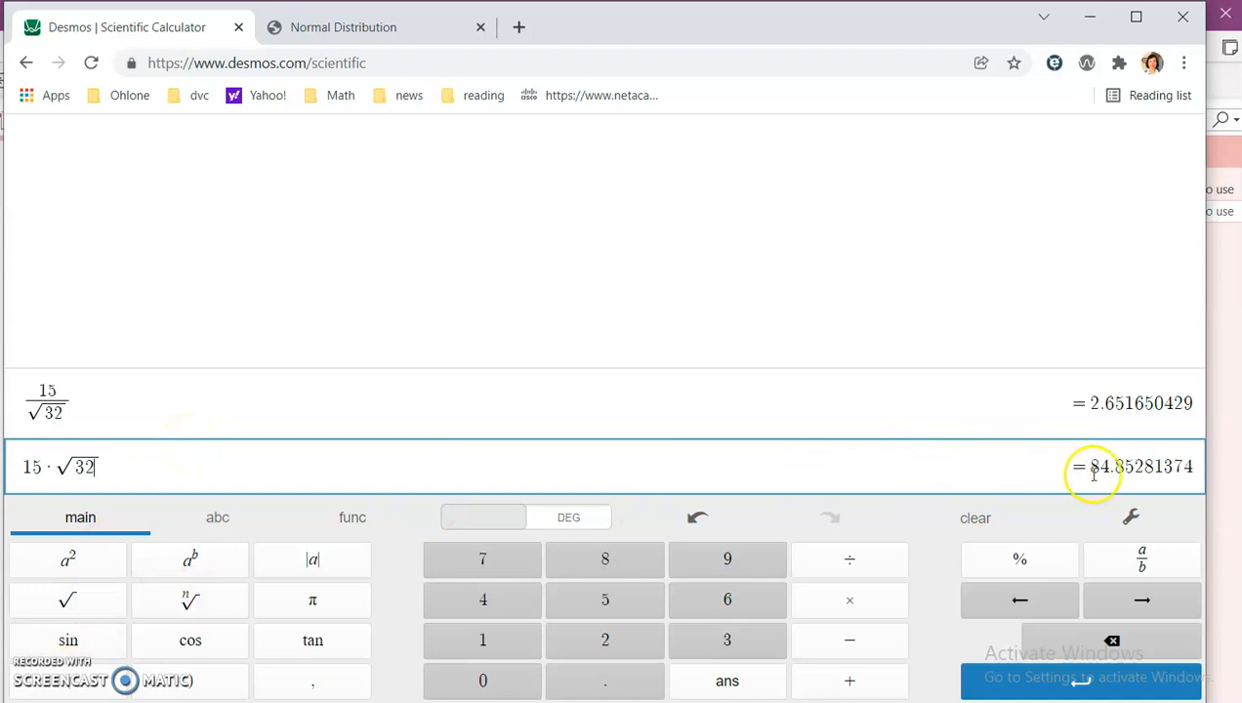
# Step: Handwrite = 84.85281 for σΣx and start writing P(Σx > 3400) use Above beneath it
pyautogui.hotkey('alt', 'Tab')
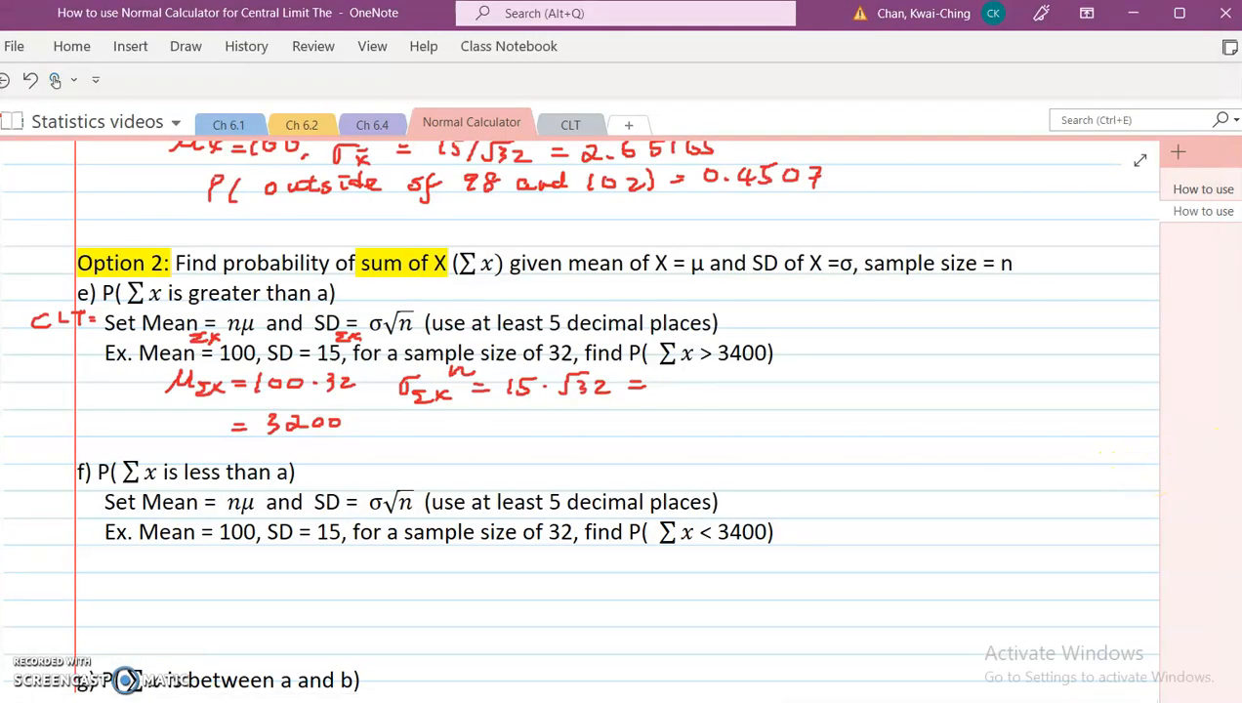
pyautogui.moveTo(681, 390); pyautogui.dragTo(695, 384)
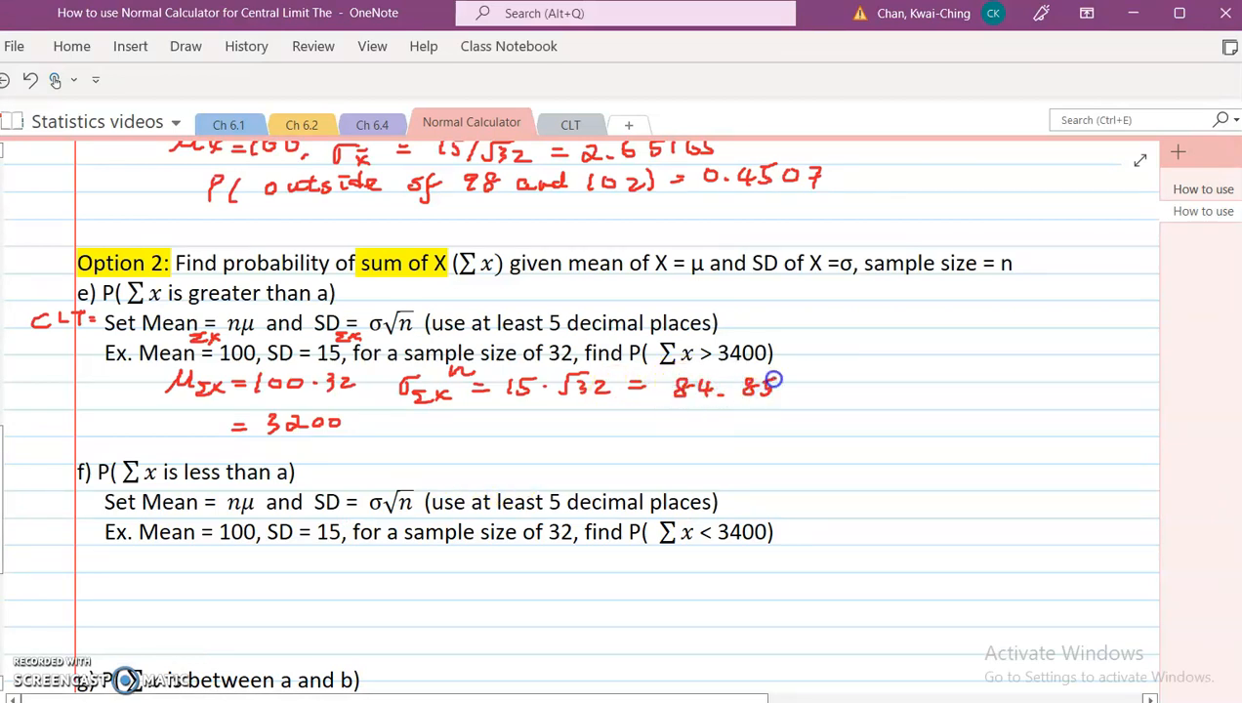
pyautogui.moveTo(834, 386); pyautogui.dragTo(835, 393)
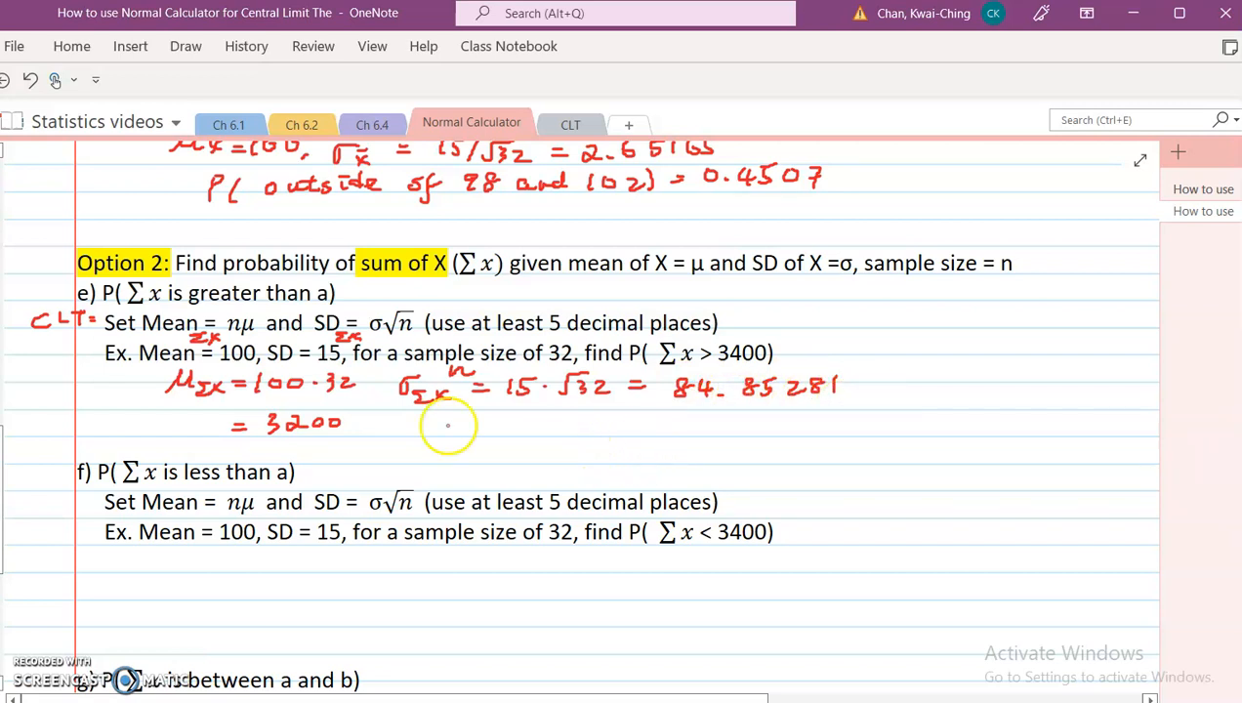
pyautogui.moveTo(544, 418)
pyautogui.mouseDown()
pyautogui.moveTo(543, 437)
pyautogui.moveTo(578, 441)
pyautogui.moveTo(625, 419)
pyautogui.mouseUp()
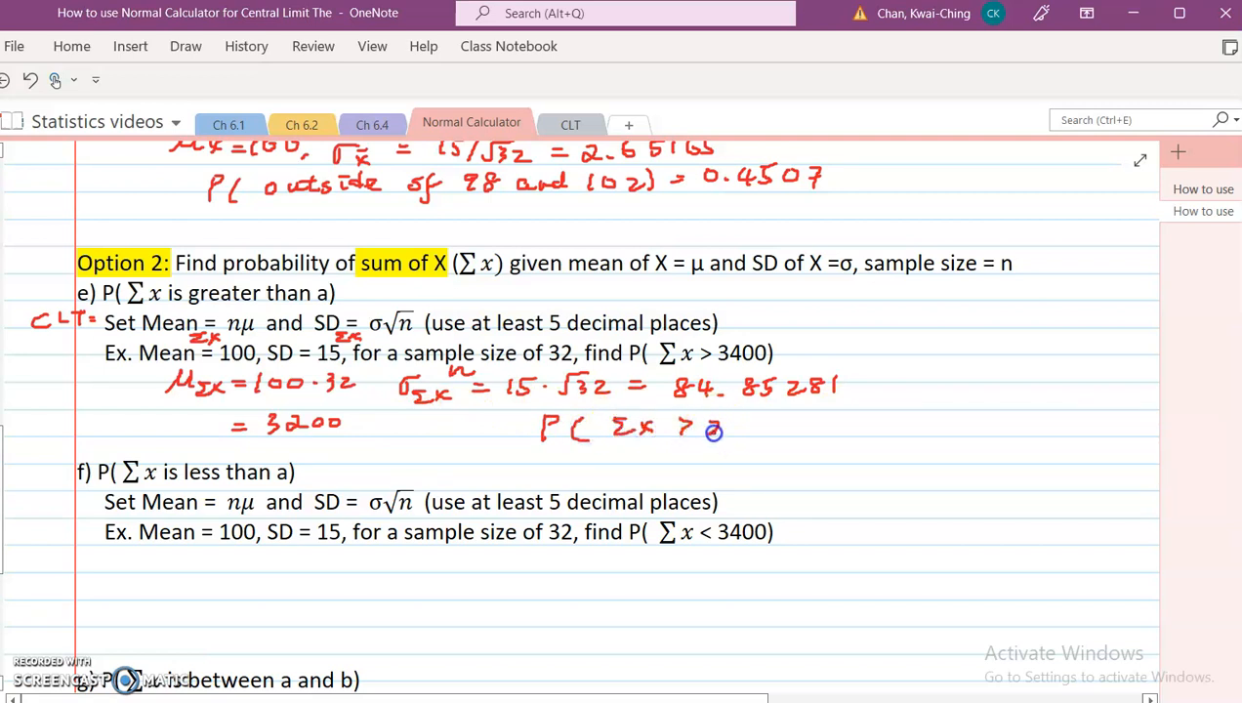
pyautogui.moveTo(784, 427)
pyautogui.mouseDown()
pyautogui.moveTo(779, 439)
pyautogui.moveTo(839, 422)
pyautogui.mouseUp()
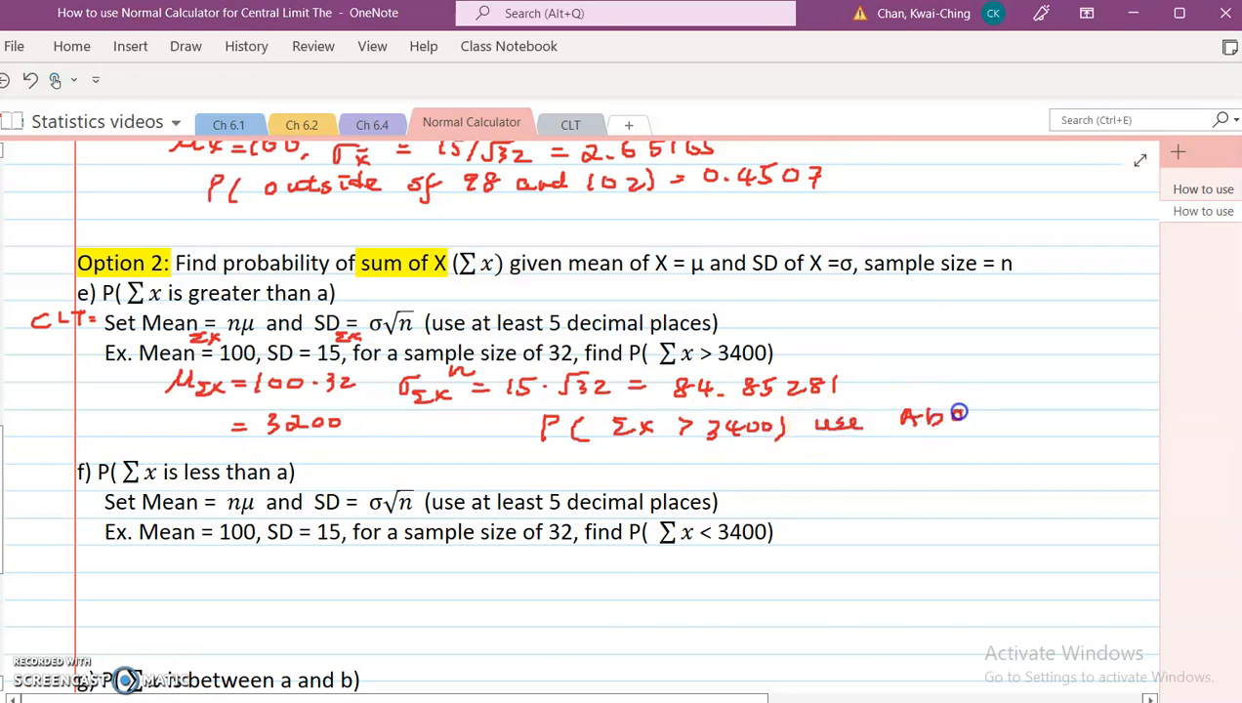
# Step: Set the normal calculator's Mean to 3200 and SD to 84.85281
pyautogui.hotkey('alt', 'Tab')
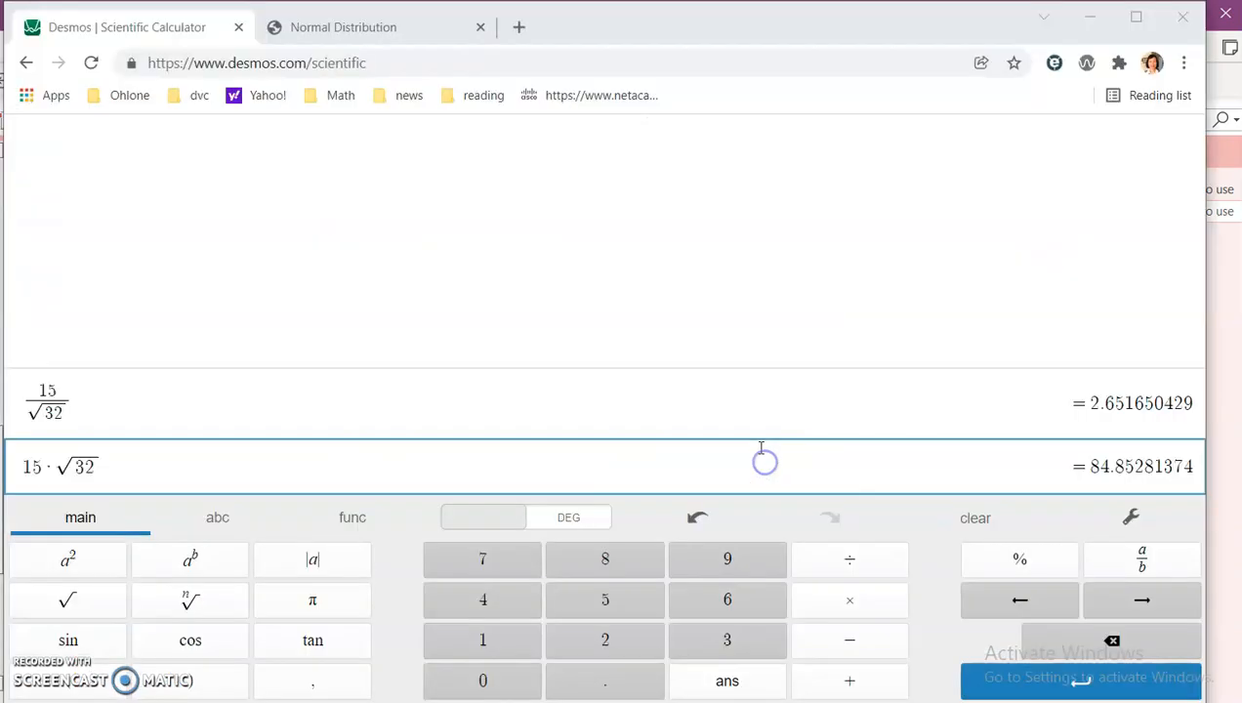
pyautogui.click(422, 37)
pyautogui.moveTo(532, 322); pyautogui.dragTo(478, 324)
pyautogui.write('3200')
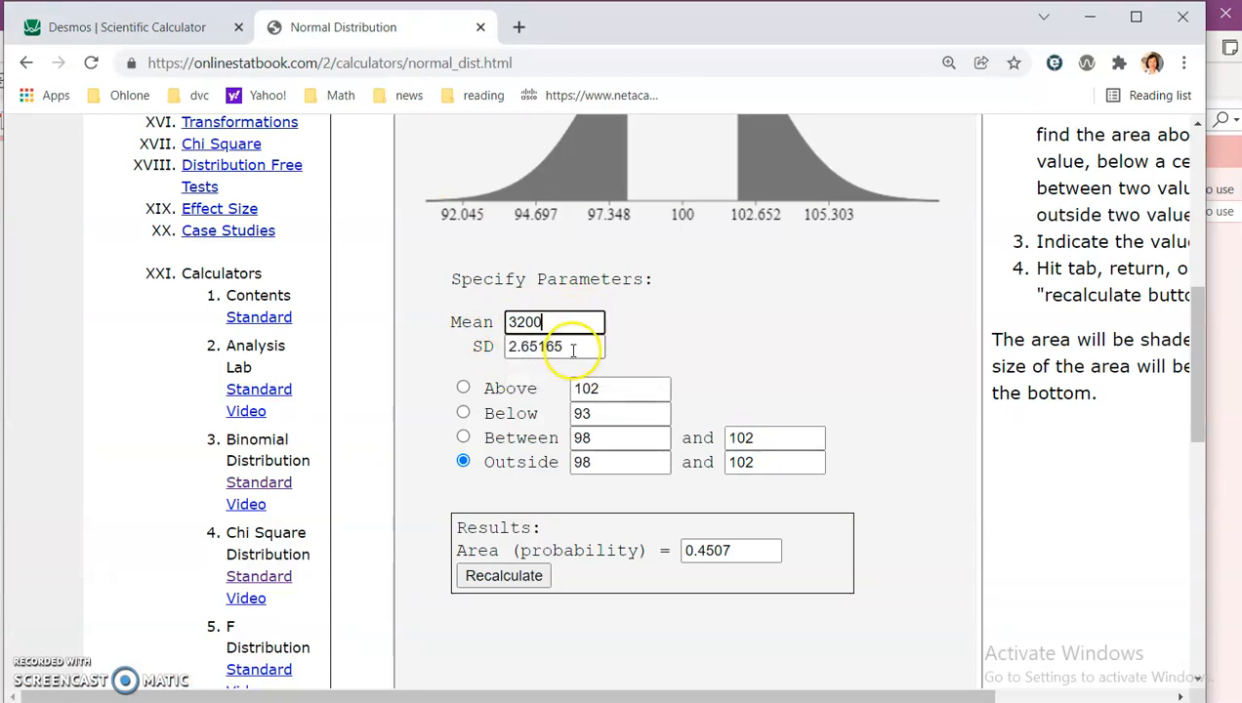
pyautogui.press('Tab')
pyautogui.write('8')
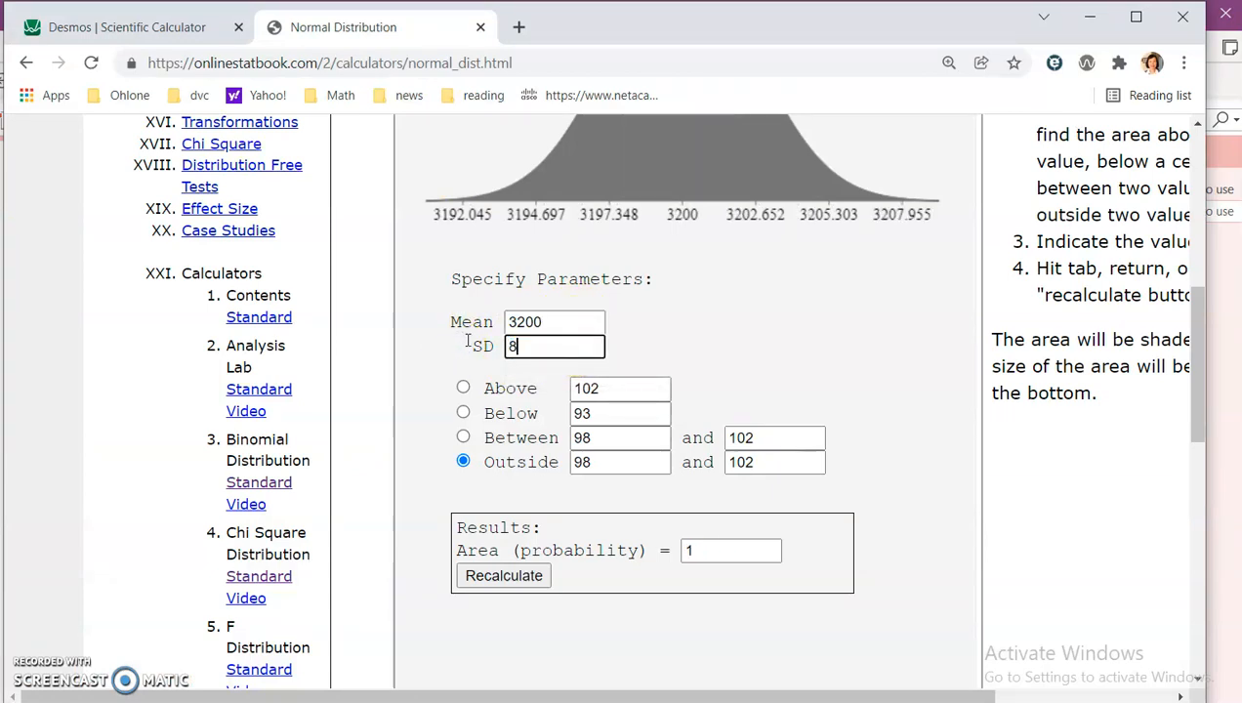
pyautogui.write('4.85')
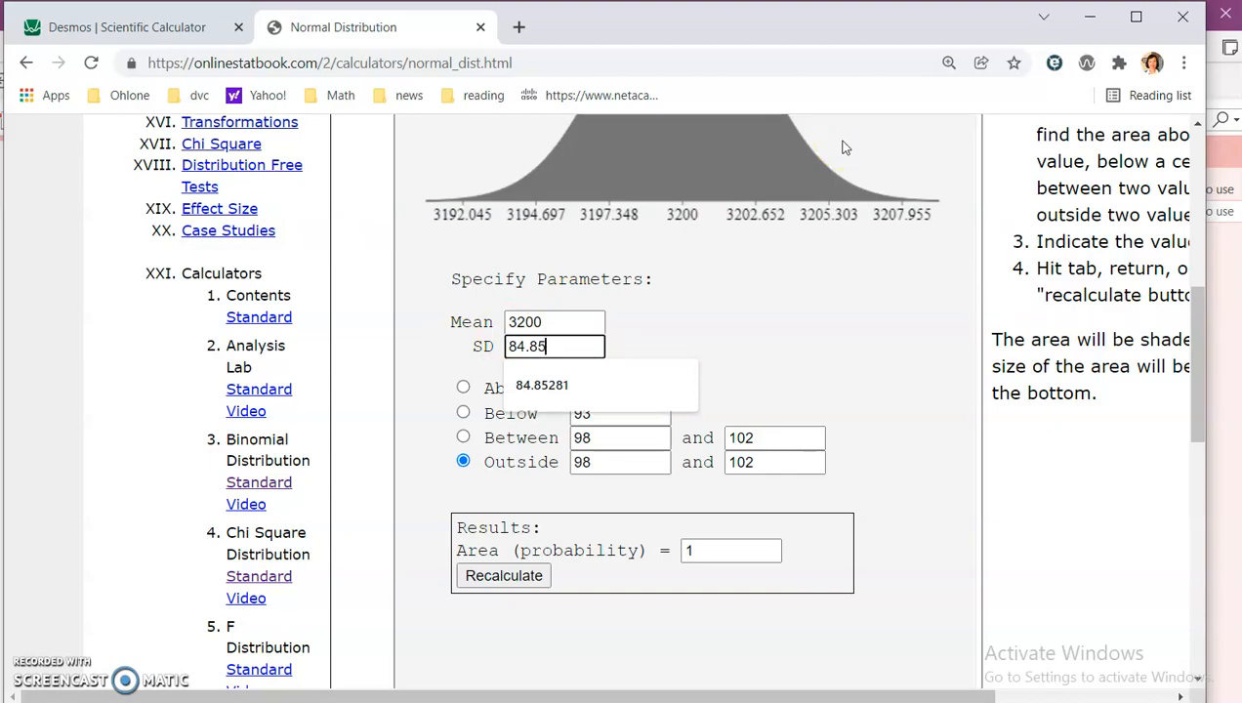
pyautogui.hotkey('alt', 'Tab')
pyautogui.hotkey('alt', 'Tab')
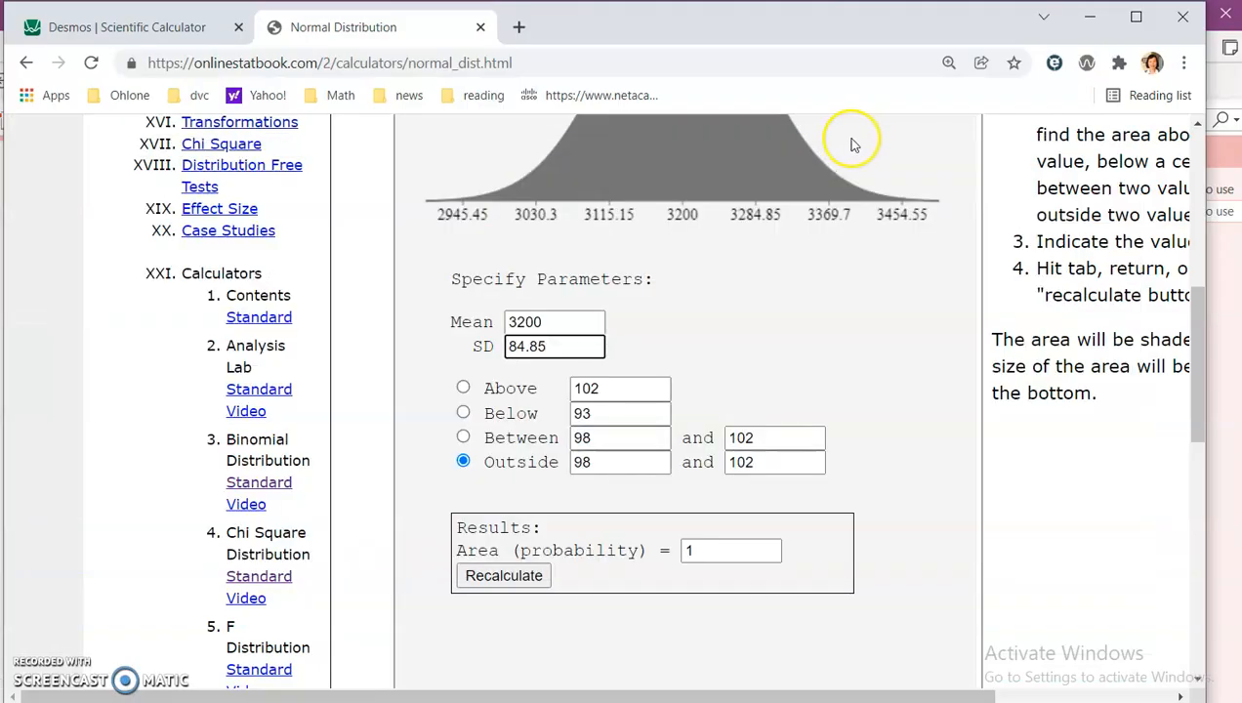
pyautogui.write('281')
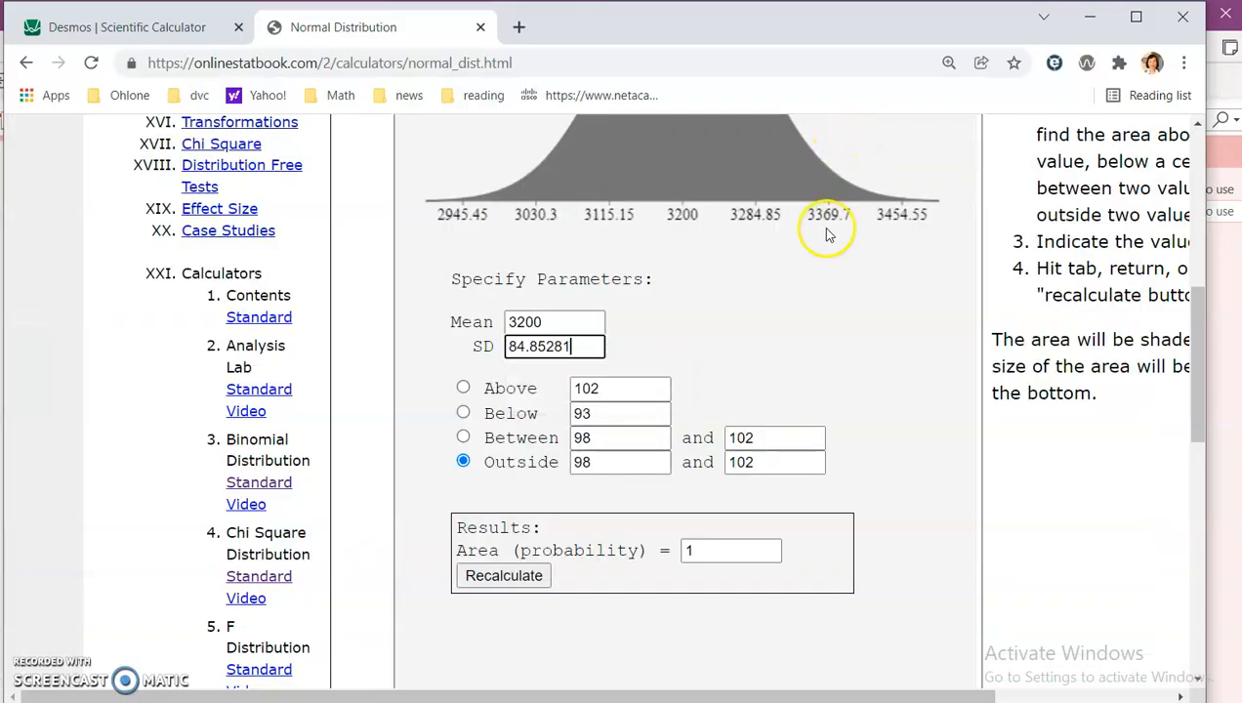
# Step: Choose Above, enter 3400 as its value, and recalculate the area
pyautogui.click(464, 389)
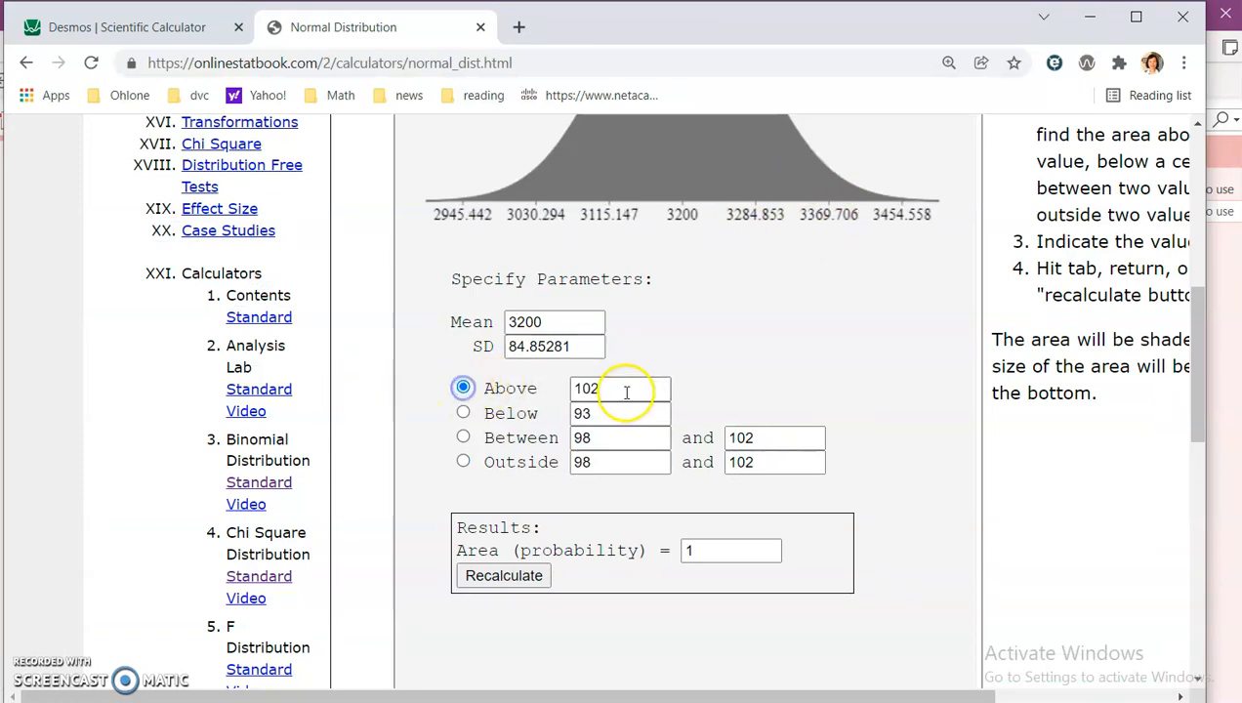
pyautogui.moveTo(624, 388); pyautogui.dragTo(541, 391)
pyautogui.write('34')
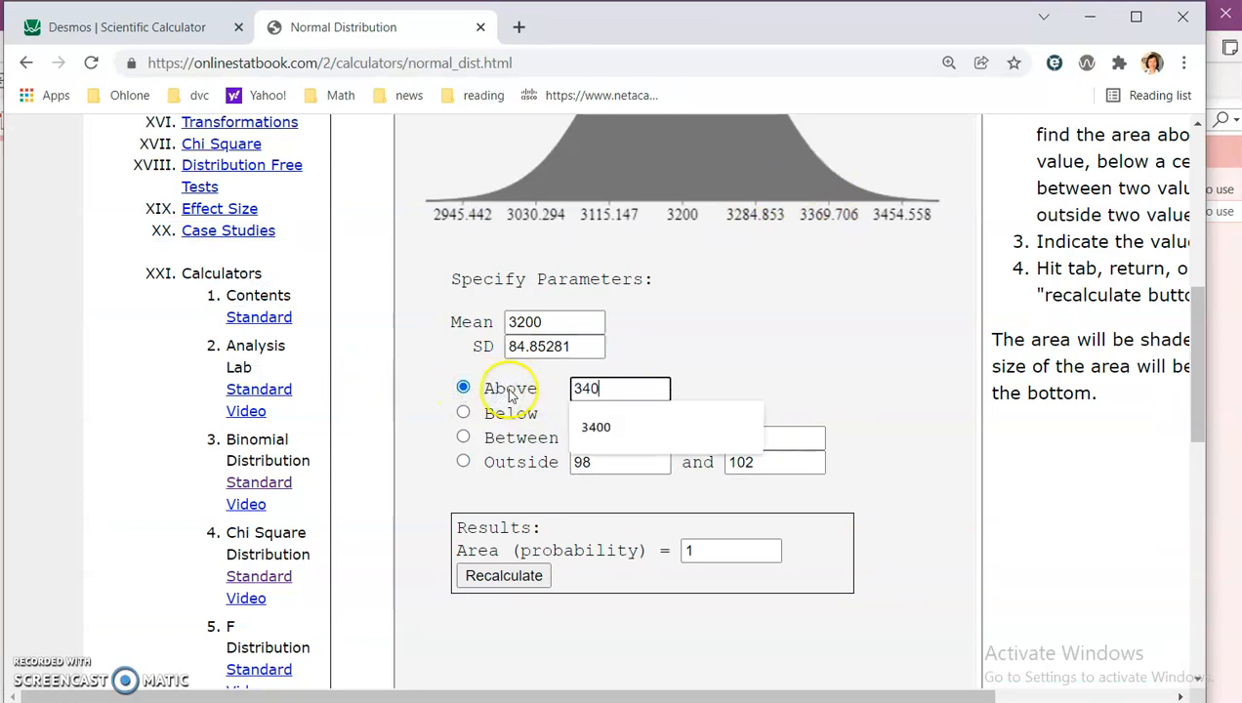
pyautogui.write('0')
pyautogui.click(584, 415)
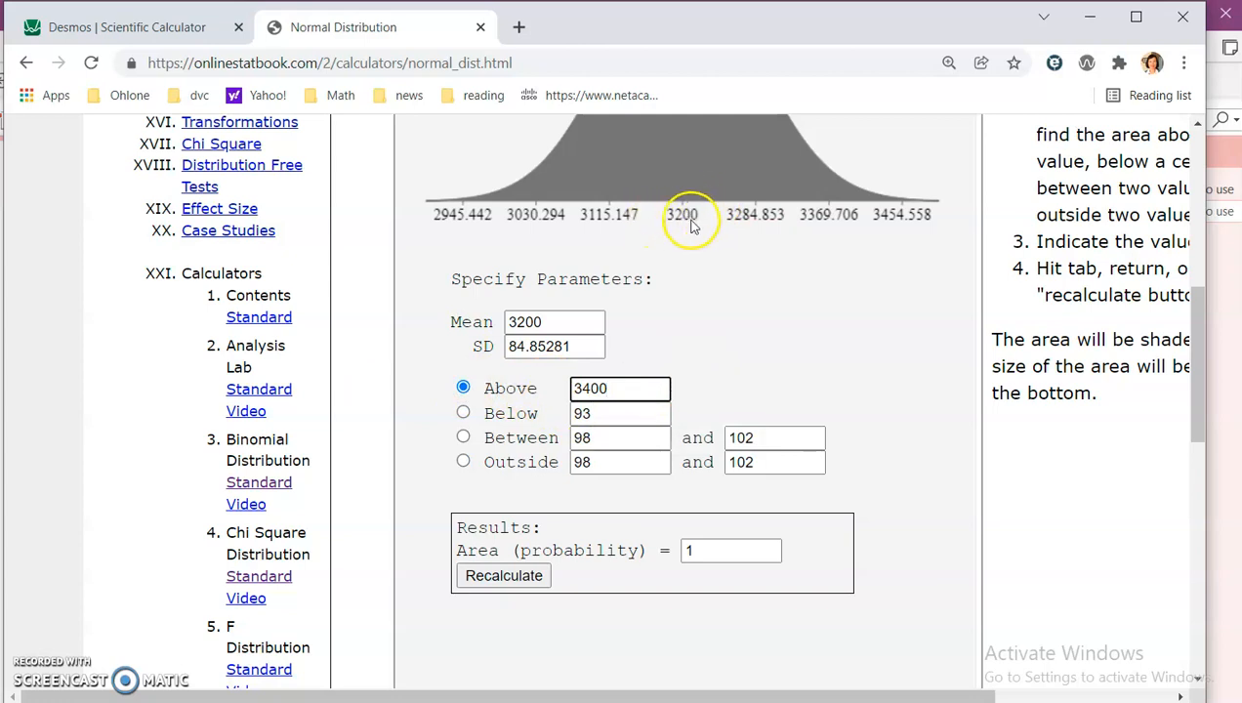
pyautogui.click(483, 582)
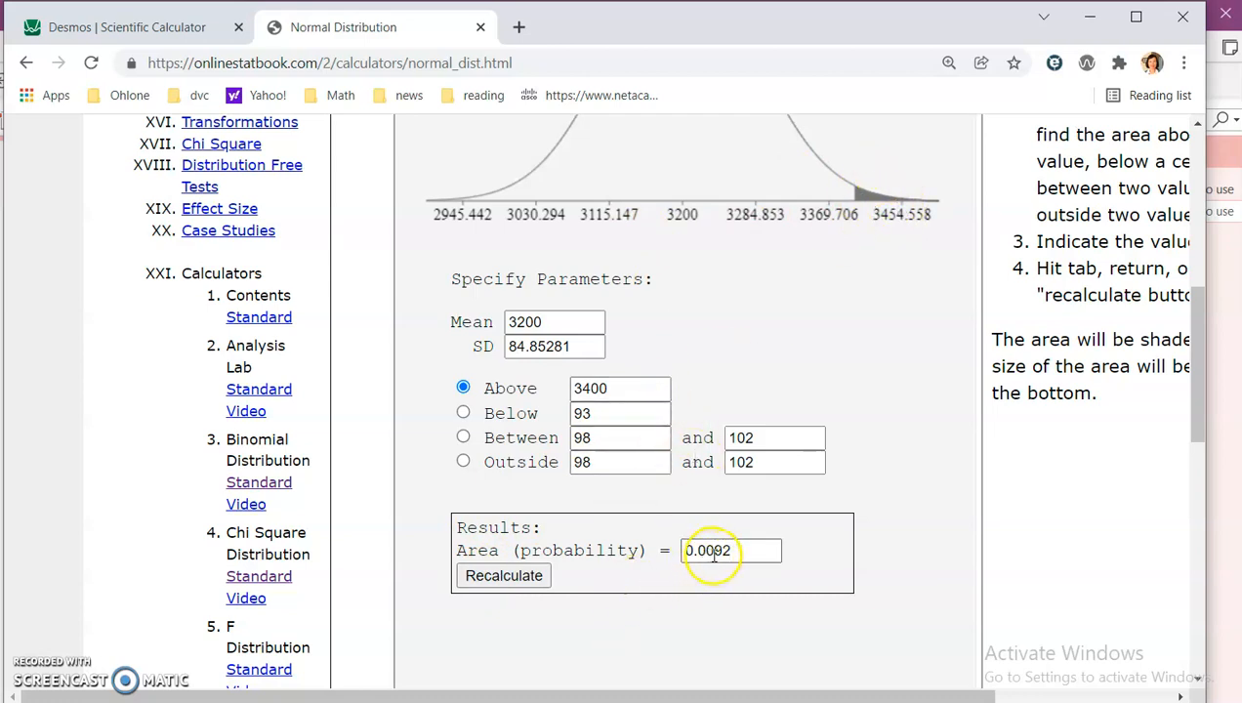
# Step: Finish writing Above and handwrite = 0.0092 as example e's answer
pyautogui.hotkey('alt', 'Tab')
pyautogui.moveTo(763, 452); pyautogui.dragTo(780, 452)
pyautogui.moveTo(763, 460); pyautogui.dragTo(881, 458)
pyautogui.moveTo(892, 445); pyautogui.dragTo(931, 463)
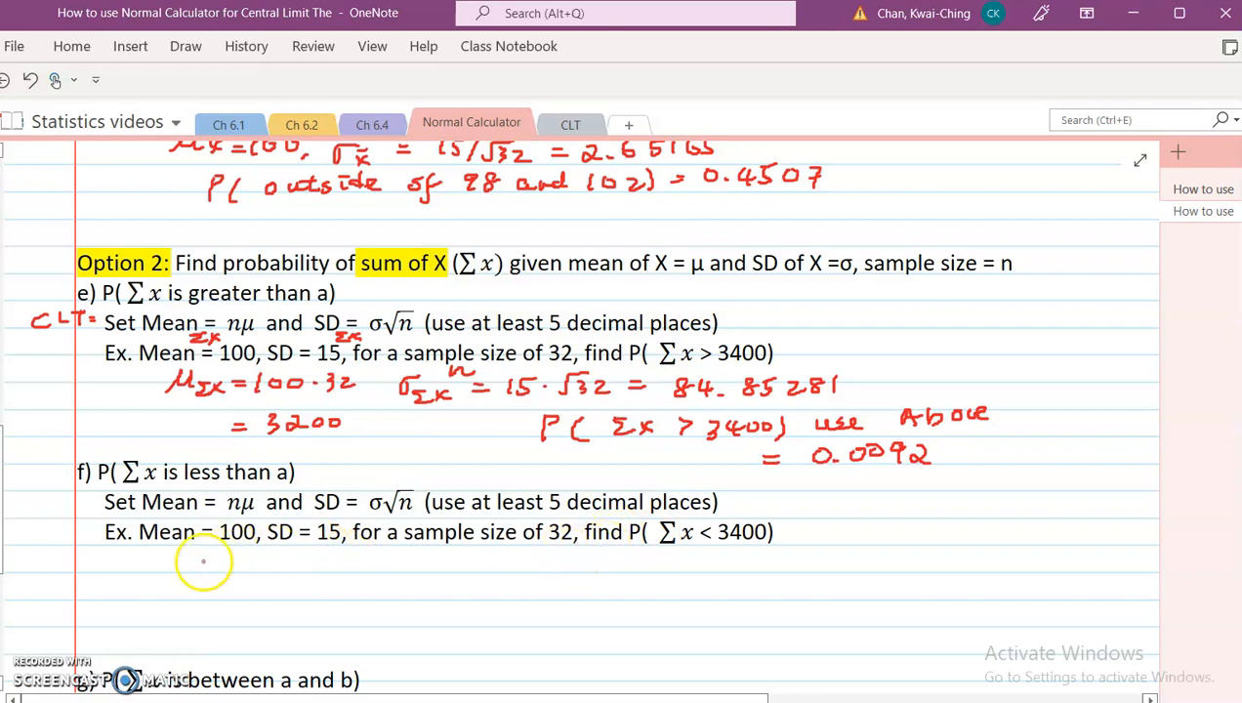
# Step: Handwrite μΣx = 3200, σΣx = 84.85281 and P(Σx < 3400) use below under example f
pyautogui.moveTo(182, 571)
pyautogui.mouseDown()
pyautogui.moveTo(194, 554)
pyautogui.moveTo(256, 578)
pyautogui.moveTo(359, 566)
pyautogui.moveTo(372, 576)
pyautogui.mouseUp()
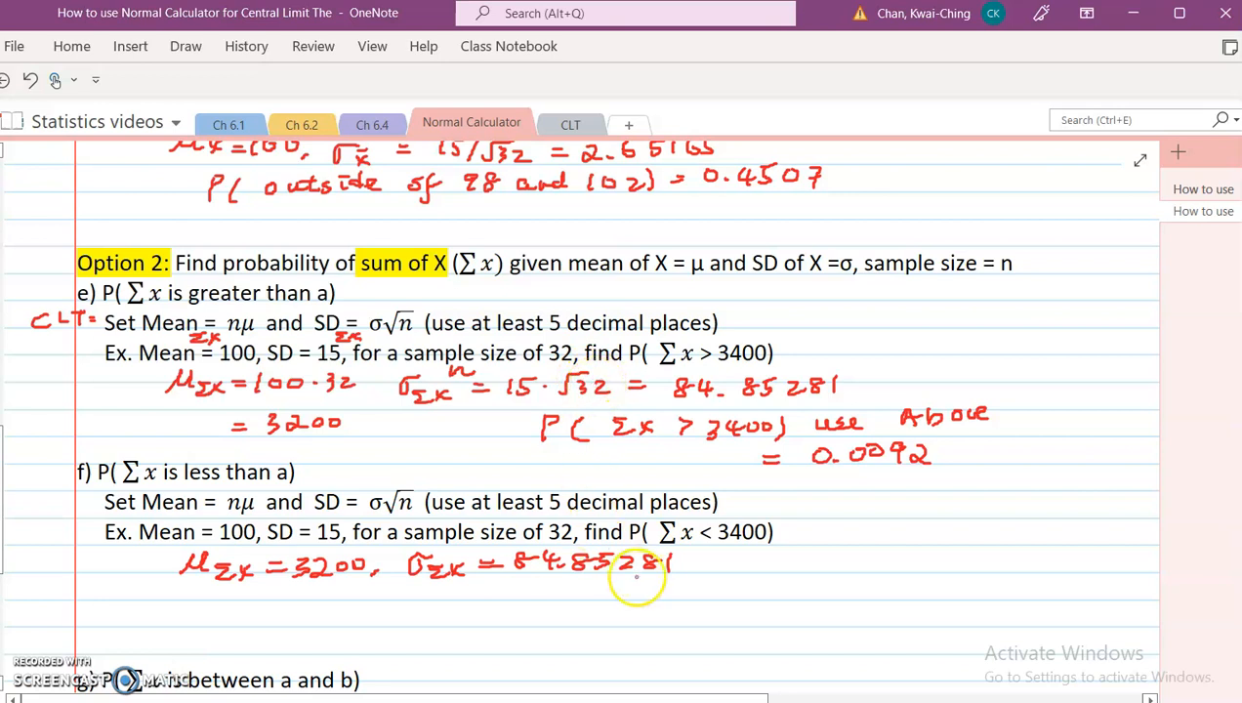
pyautogui.moveTo(466, 613); pyautogui.dragTo(472, 595)
pyautogui.moveTo(566, 592)
pyautogui.mouseDown()
pyautogui.moveTo(586, 607)
pyautogui.moveTo(695, 597)
pyautogui.mouseUp()
pyautogui.moveTo(703, 589)
pyautogui.mouseDown()
pyautogui.moveTo(724, 605)
pyautogui.moveTo(778, 588)
pyautogui.moveTo(882, 592)
pyautogui.mouseUp()
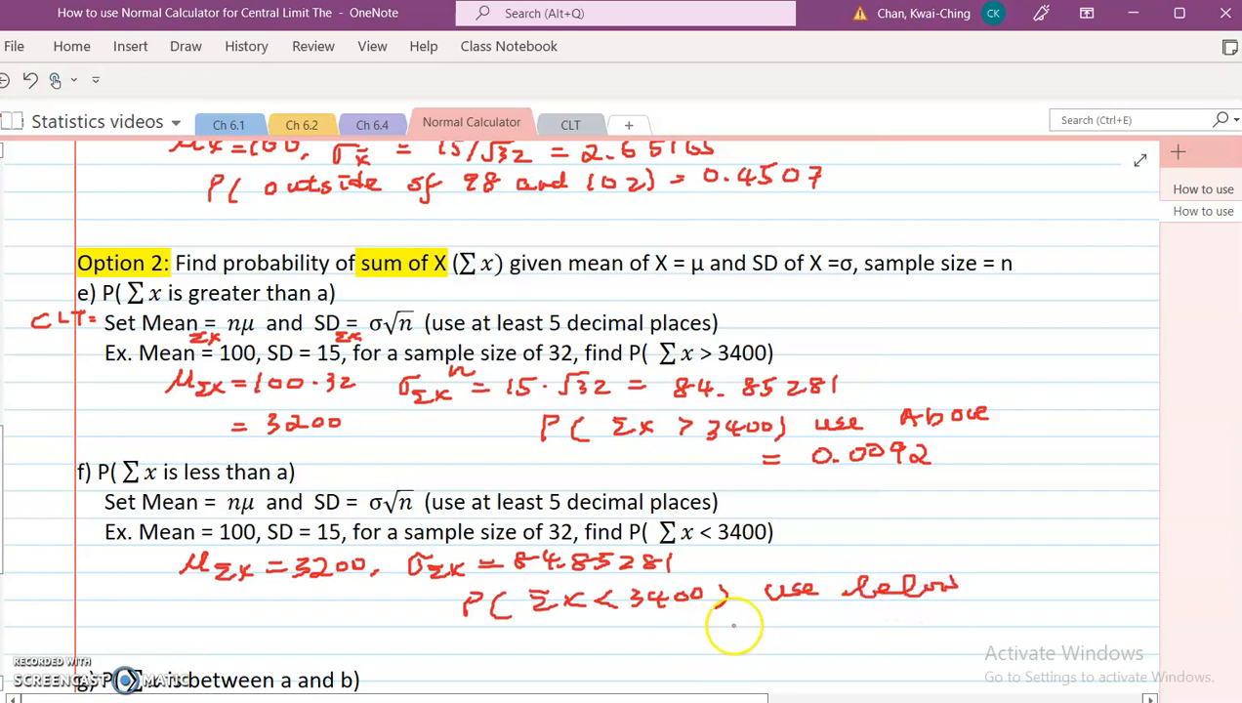
# Step: Choose Below in the normal calculator, enter 3400, and recalculate the area
pyautogui.hotkey('alt', 'Tab')
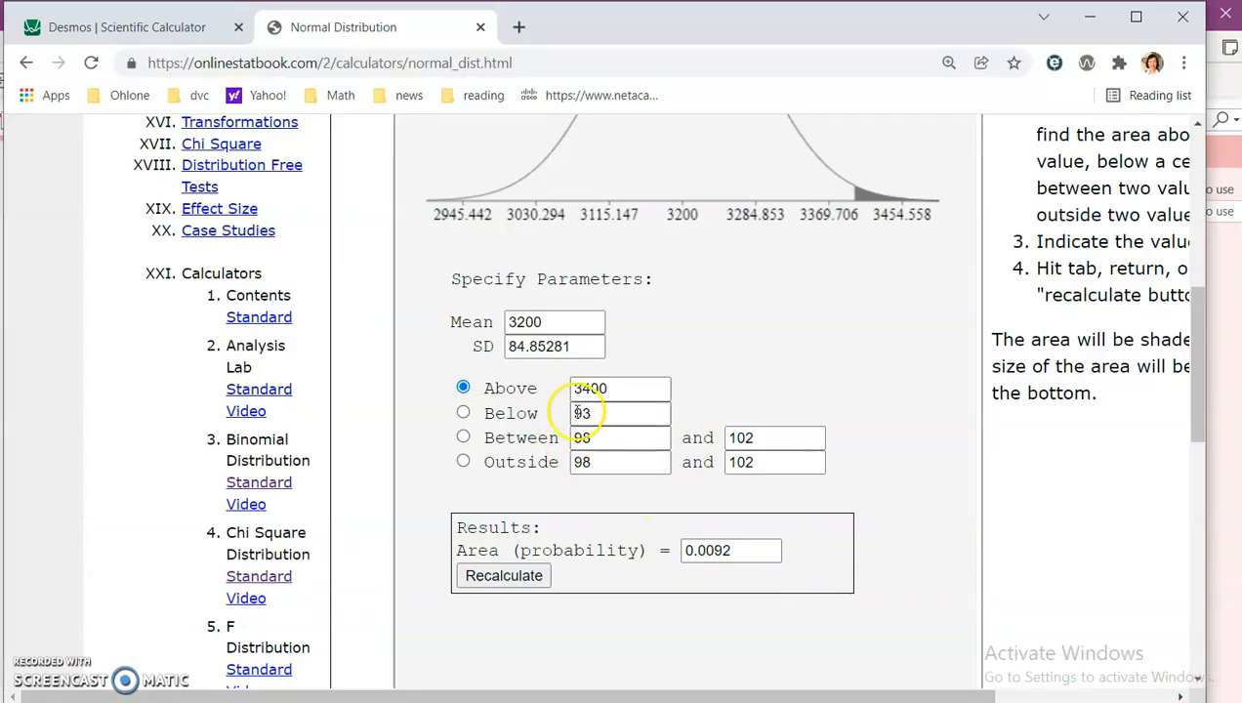
pyautogui.click(463, 413)
pyautogui.click(606, 411)
pyautogui.write('3400')
pyautogui.click(504, 576)
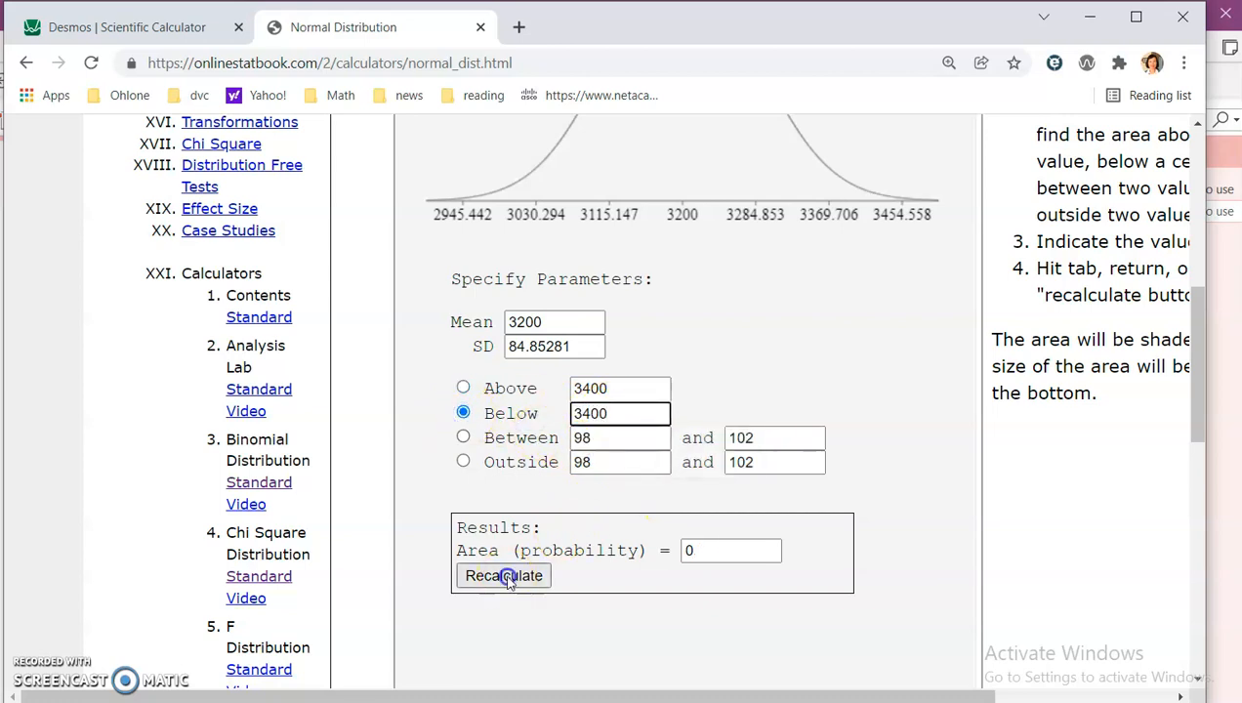
# Step: Handwrite = 0.9708 as example f's answer
pyautogui.hotkey('alt', 'Tab')
pyautogui.moveTo(818, 616); pyautogui.dragTo(820, 615)
pyautogui.click(842, 623)
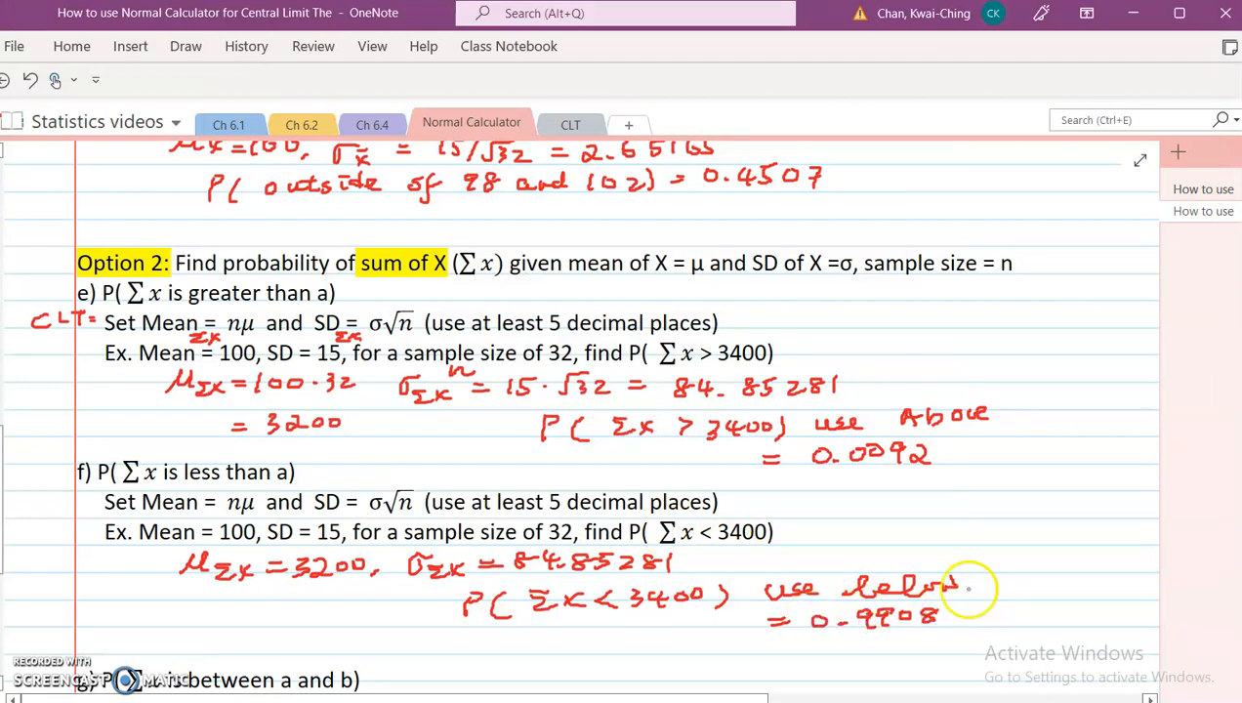
# Step: Add Σx subscripts to example g's Mean and SD and handwrite μΣx = 3200, σΣx = 84.85281 below them
pyautogui.scroll(-5, 969, 588)
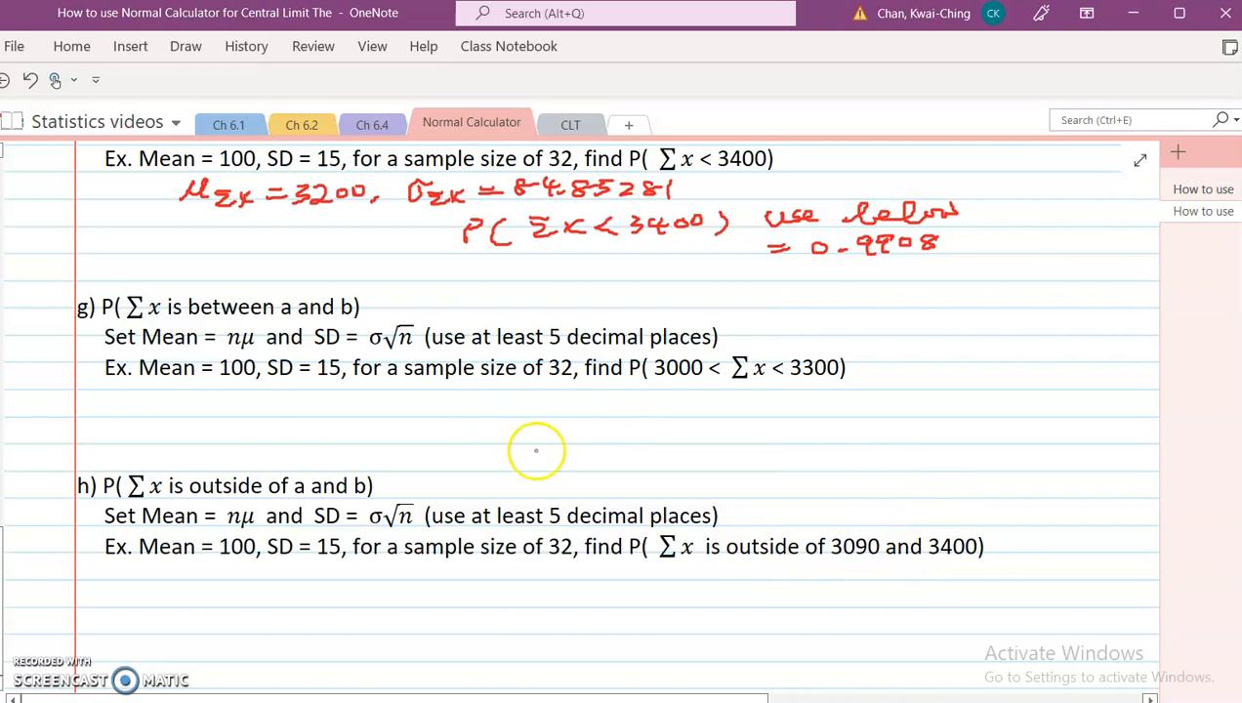
pyautogui.moveTo(251, 377); pyautogui.dragTo(264, 383)
pyautogui.moveTo(342, 378); pyautogui.dragTo(354, 382)
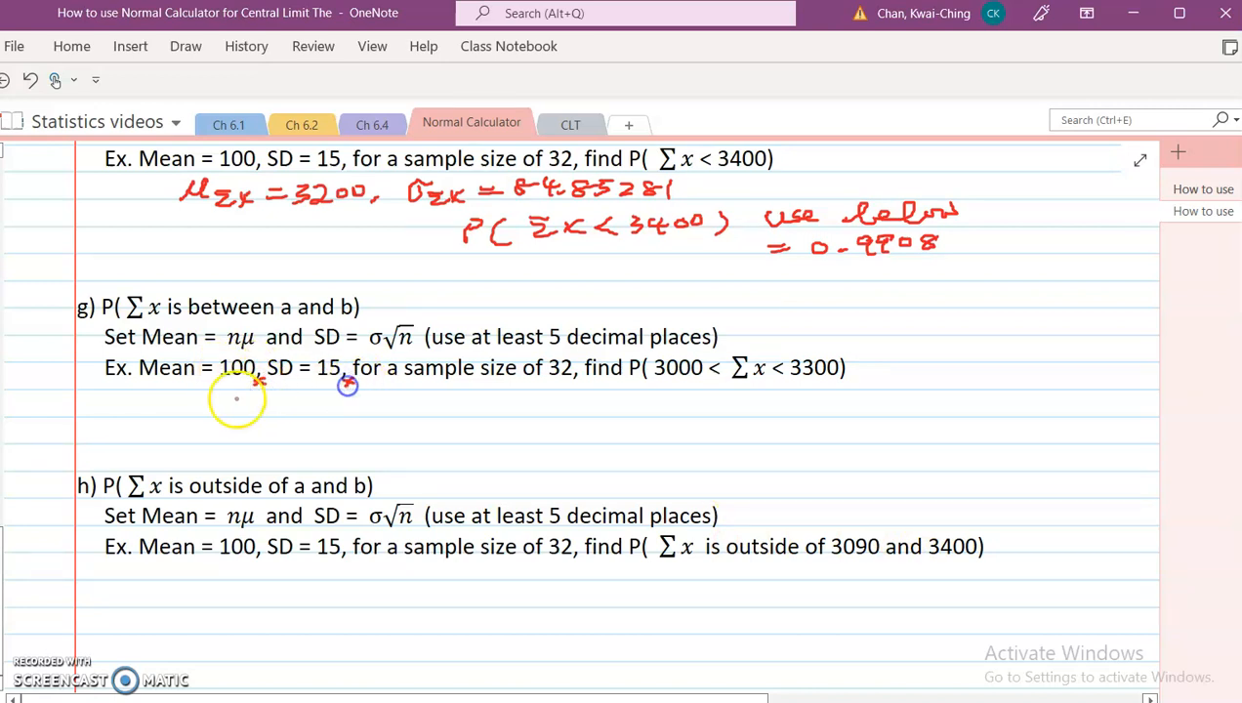
pyautogui.moveTo(171, 402)
pyautogui.mouseDown()
pyautogui.moveTo(200, 391)
pyautogui.moveTo(238, 408)
pyautogui.mouseUp()
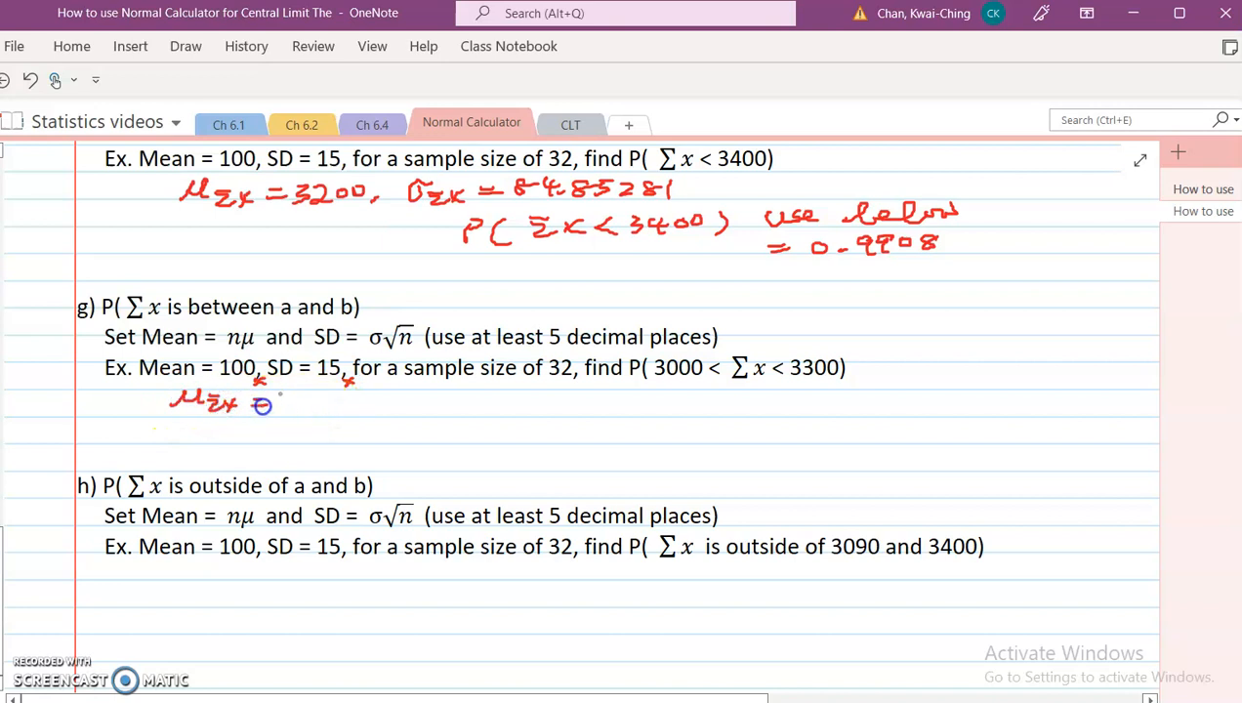
pyautogui.moveTo(349, 401); pyautogui.dragTo(350, 410)
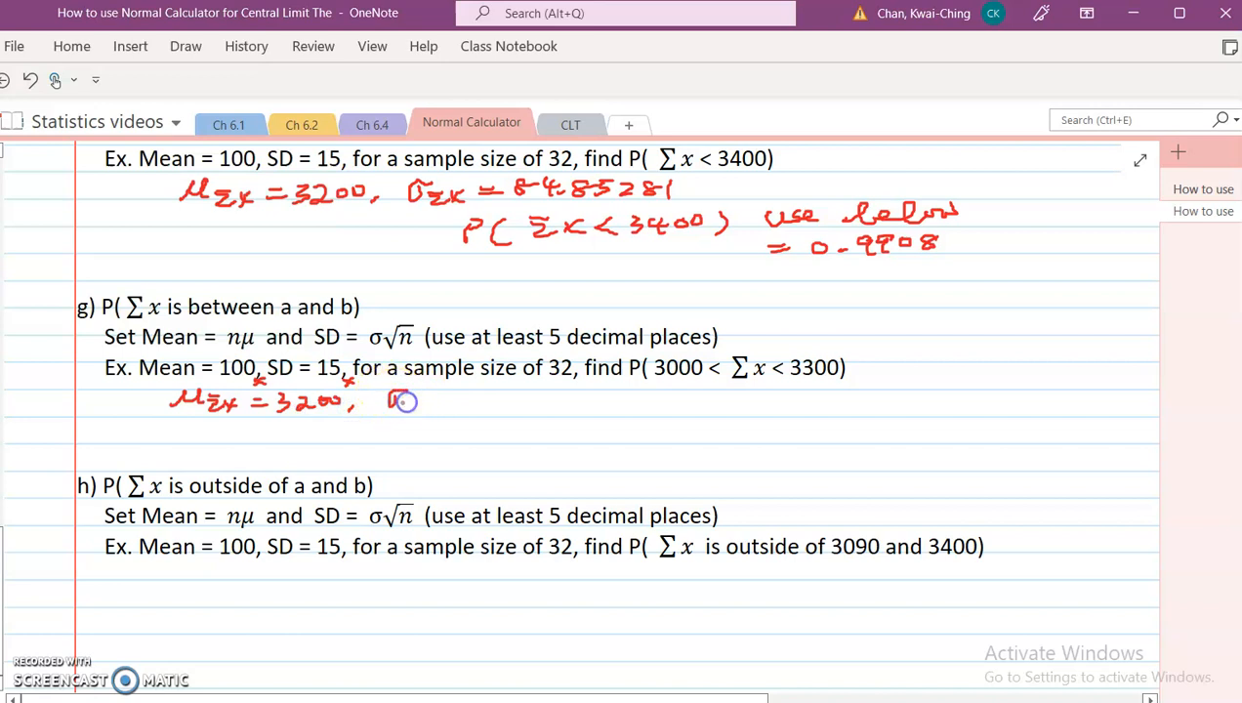
pyautogui.moveTo(431, 411); pyautogui.dragTo(435, 404)
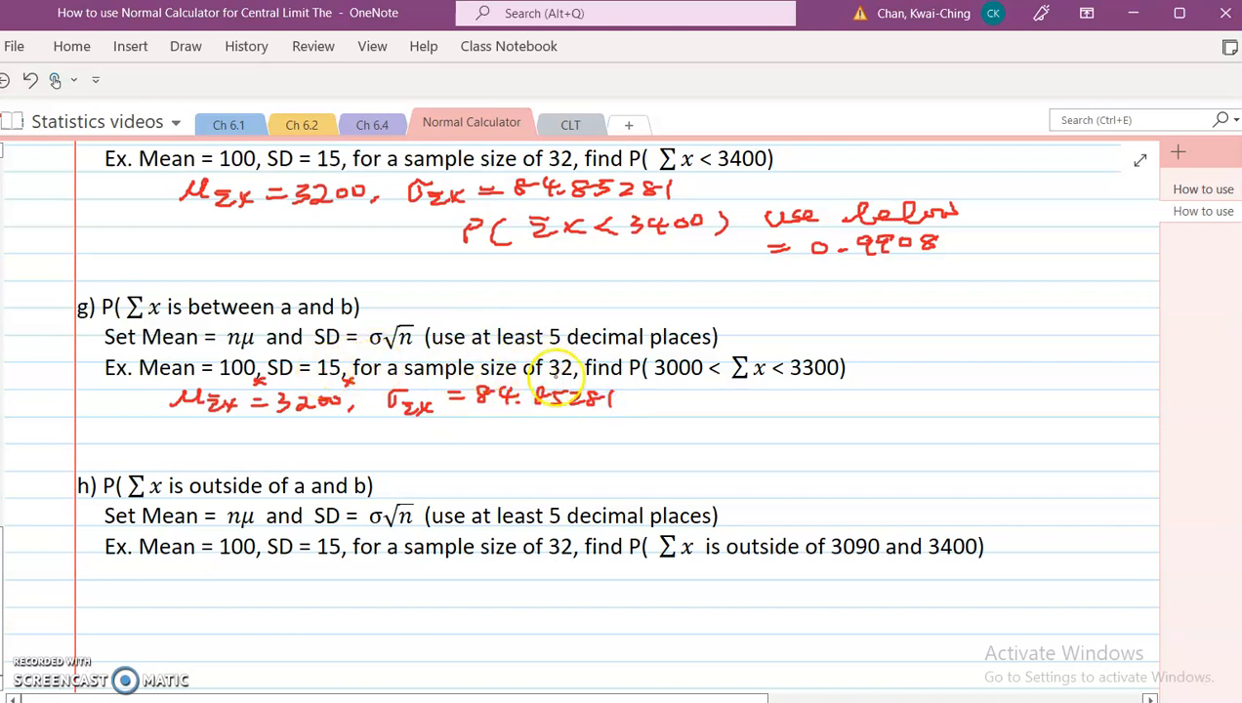
# Step: Handwrite P(Σx between 3000 and … under example g's parameters
pyautogui.moveTo(453, 426); pyautogui.dragTo(459, 430)
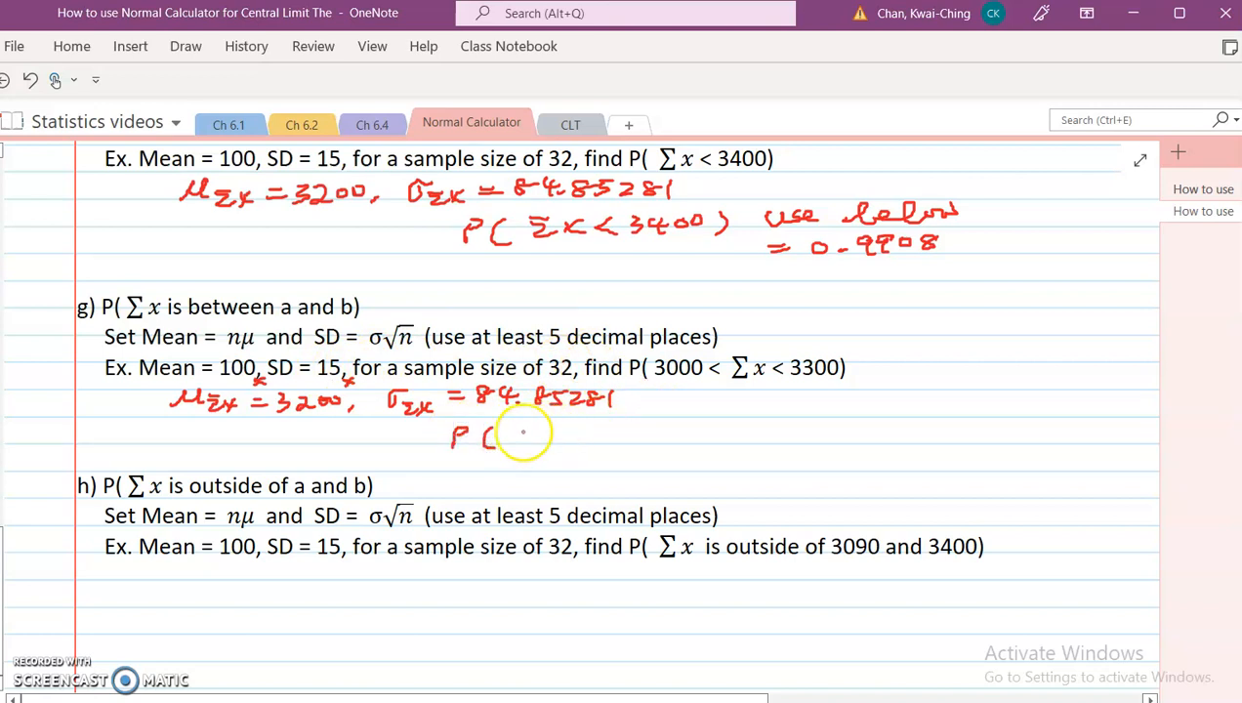
pyautogui.moveTo(568, 438); pyautogui.dragTo(609, 434)
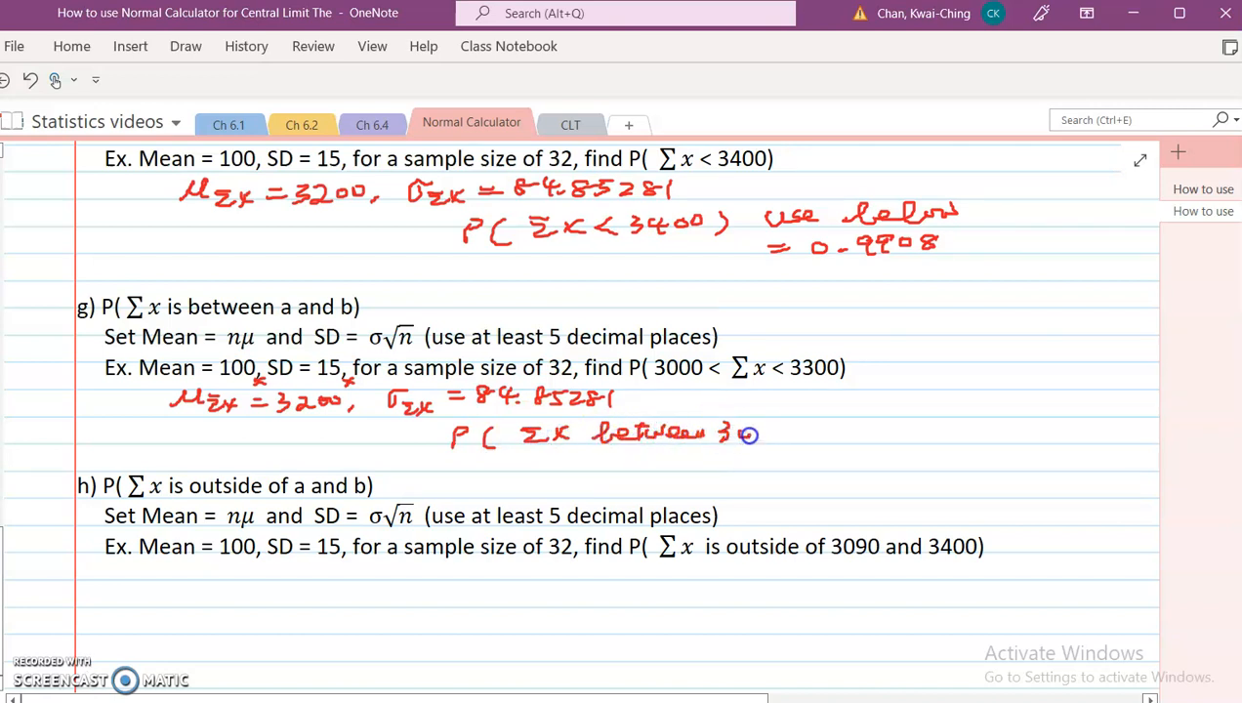
pyautogui.moveTo(767, 432); pyautogui.dragTo(774, 430)
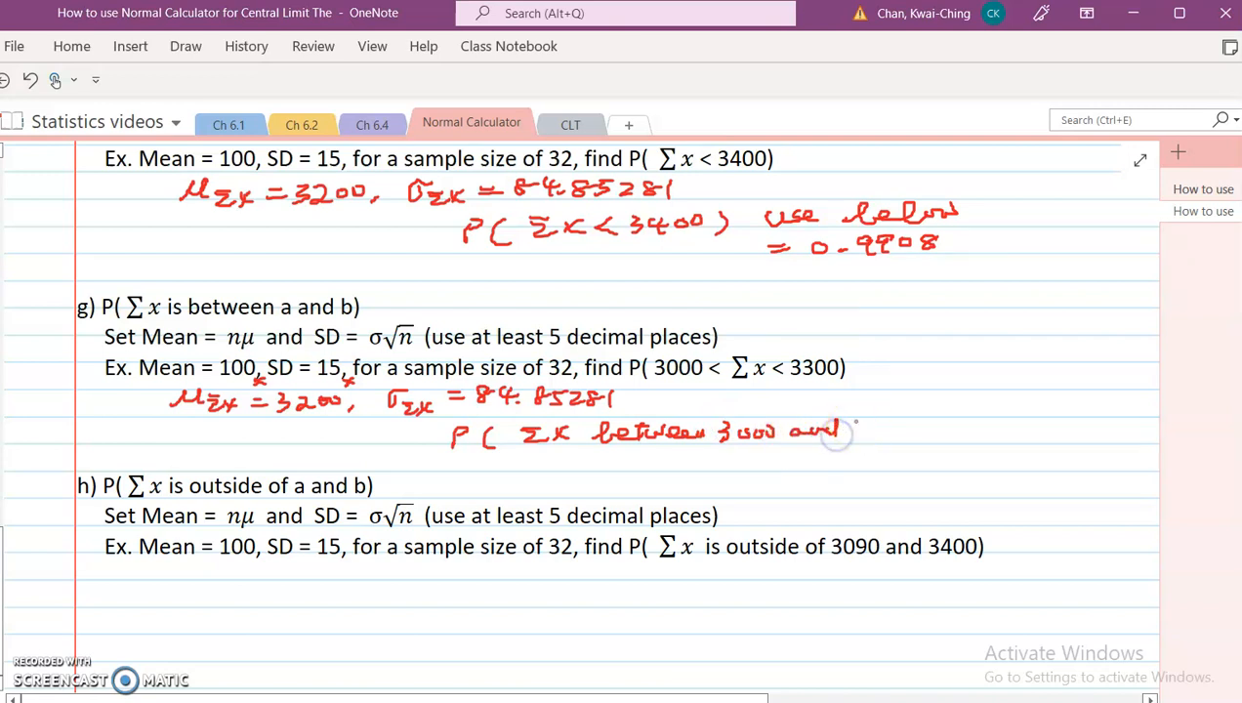
pyautogui.moveTo(935, 418); pyautogui.dragTo(933, 446)
# Step: Switch to the normal calculator, choose Between, and enter 300 as the lower bound
pyautogui.hotkey('alt', 'Tab')
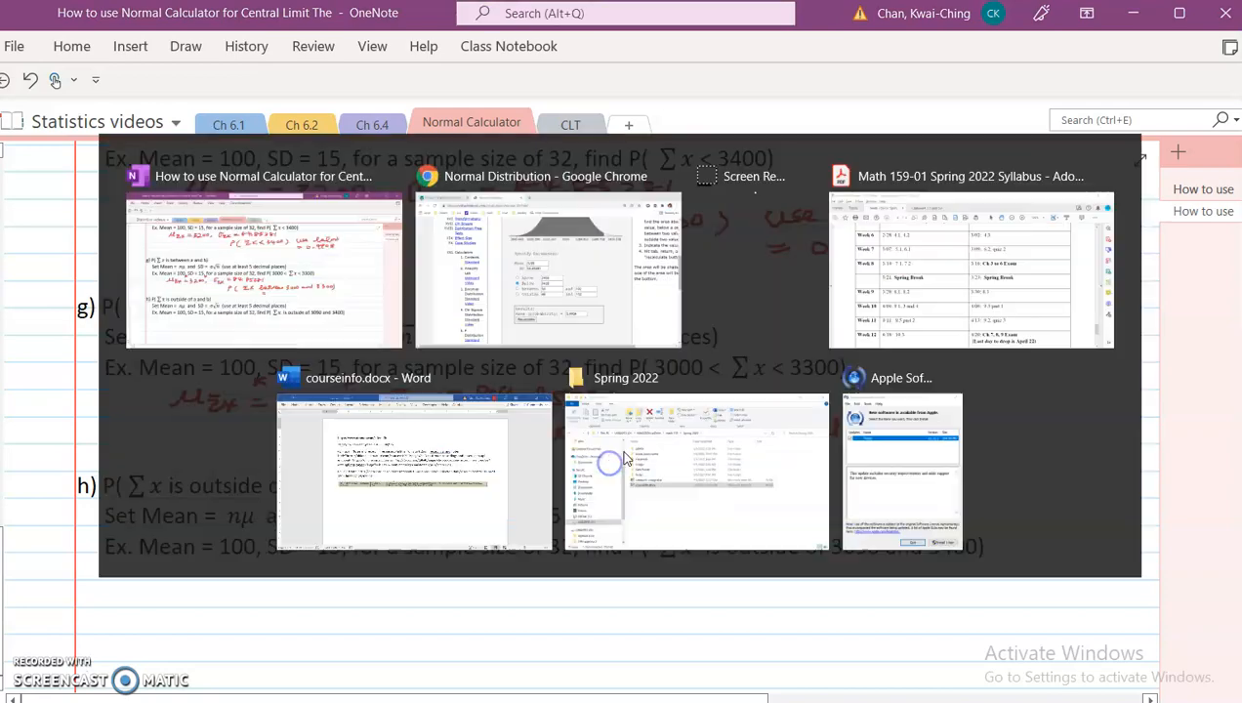
pyautogui.click(463, 436)
pyautogui.click(600, 437)
pyautogui.moveTo(599, 438); pyautogui.dragTo(548, 437)
pyautogui.write('390')
pyautogui.press('BackSpace')
pyautogui.press('BackSpace')
pyautogui.write('00')
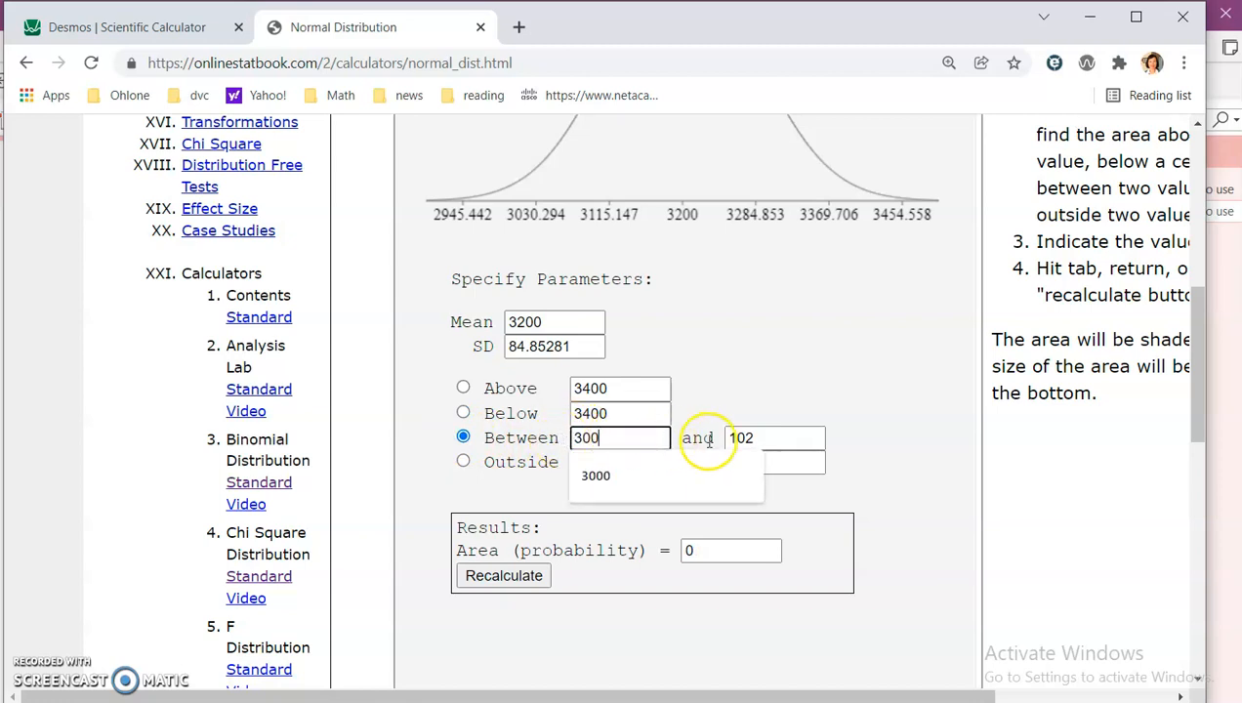
pyautogui.moveTo(803, 438); pyautogui.dragTo(707, 437)
pyautogui.write('3200')
pyautogui.hotkey('alt', 'Tab')
pyautogui.hotkey('alt', 'Tab')
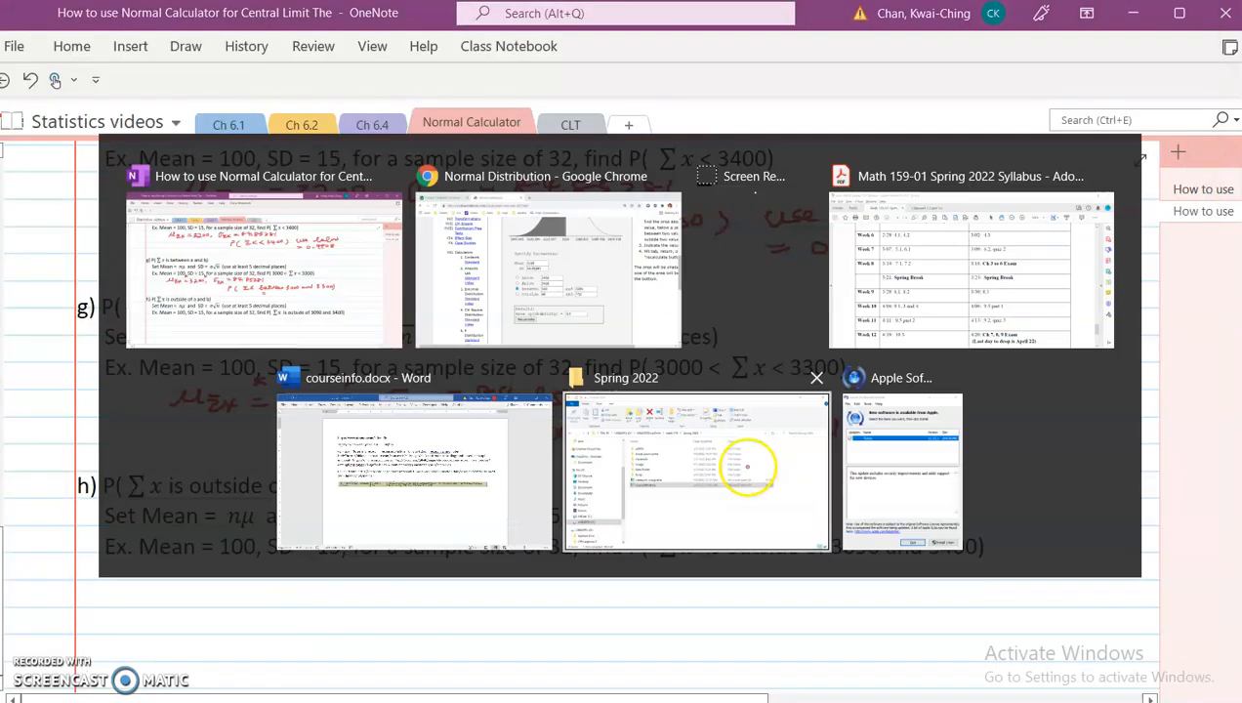
pyautogui.hotkey('alt', 'Tab')
pyautogui.hotkey('alt', 'Tab')
# Step: Set the Between upper bound to 3300 and recalculate the area
pyautogui.click(744, 436)
pyautogui.doubleClick(738, 436)
pyautogui.write('3')
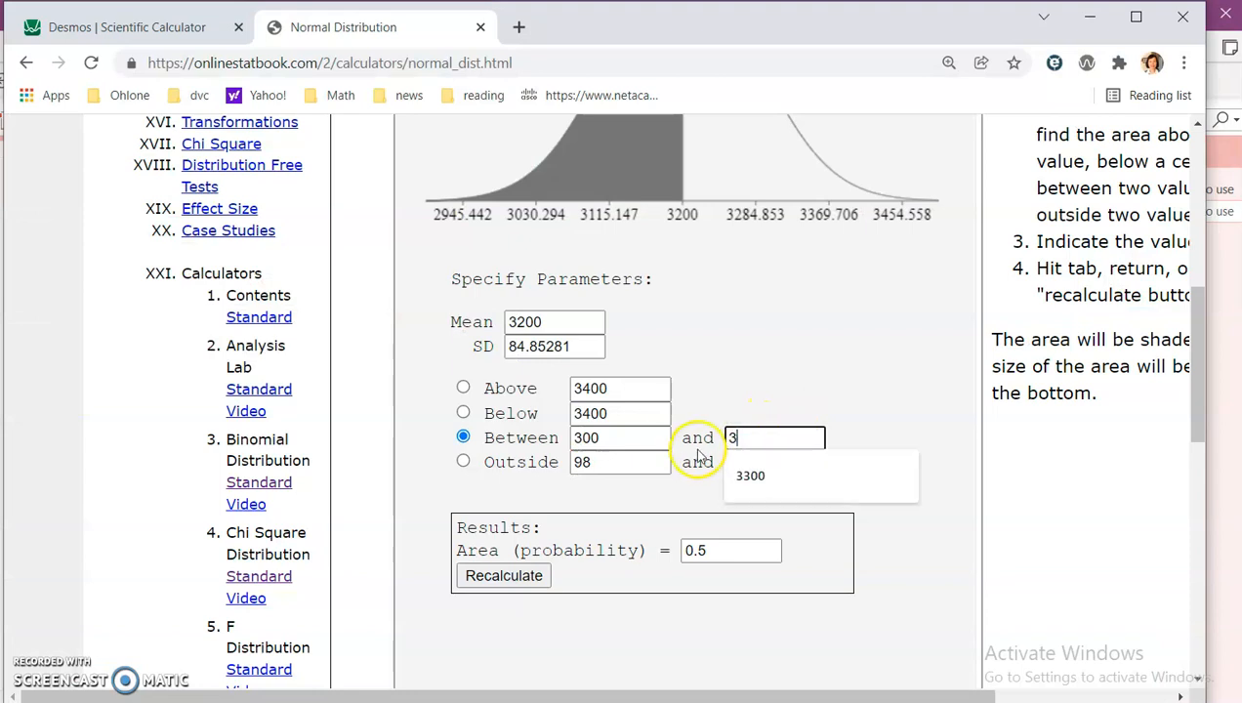
pyautogui.write('300')
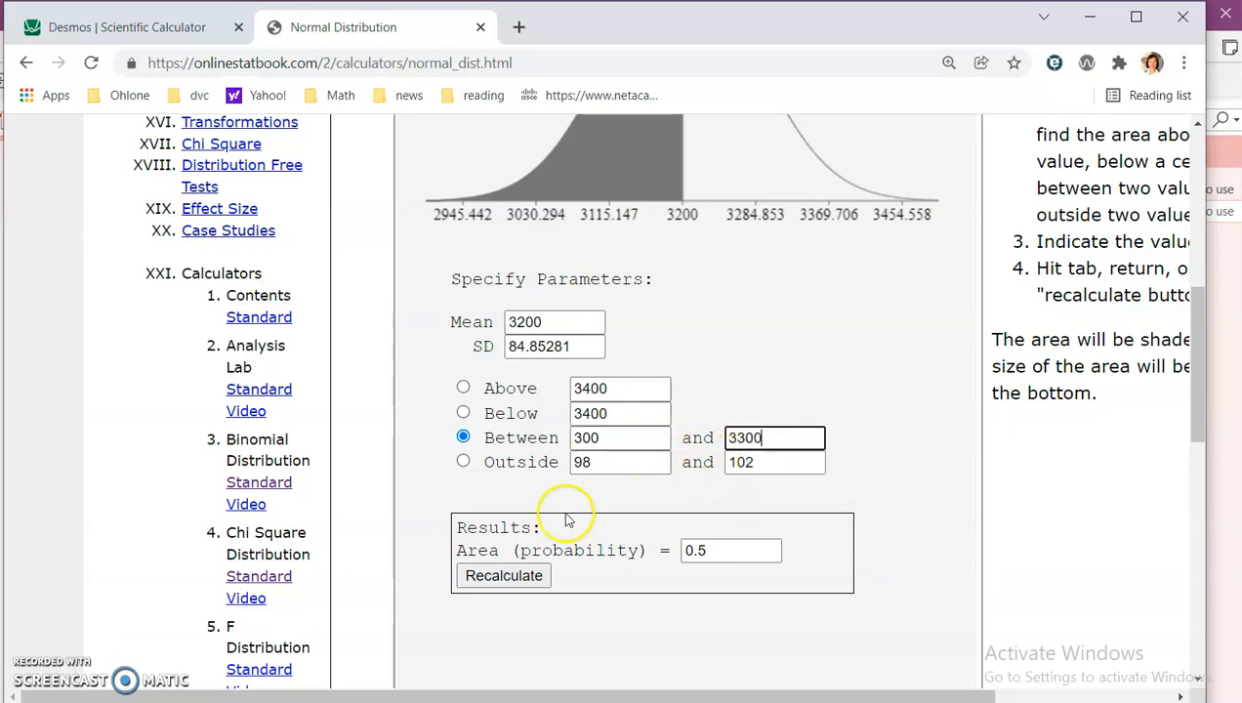
pyautogui.click(503, 575)
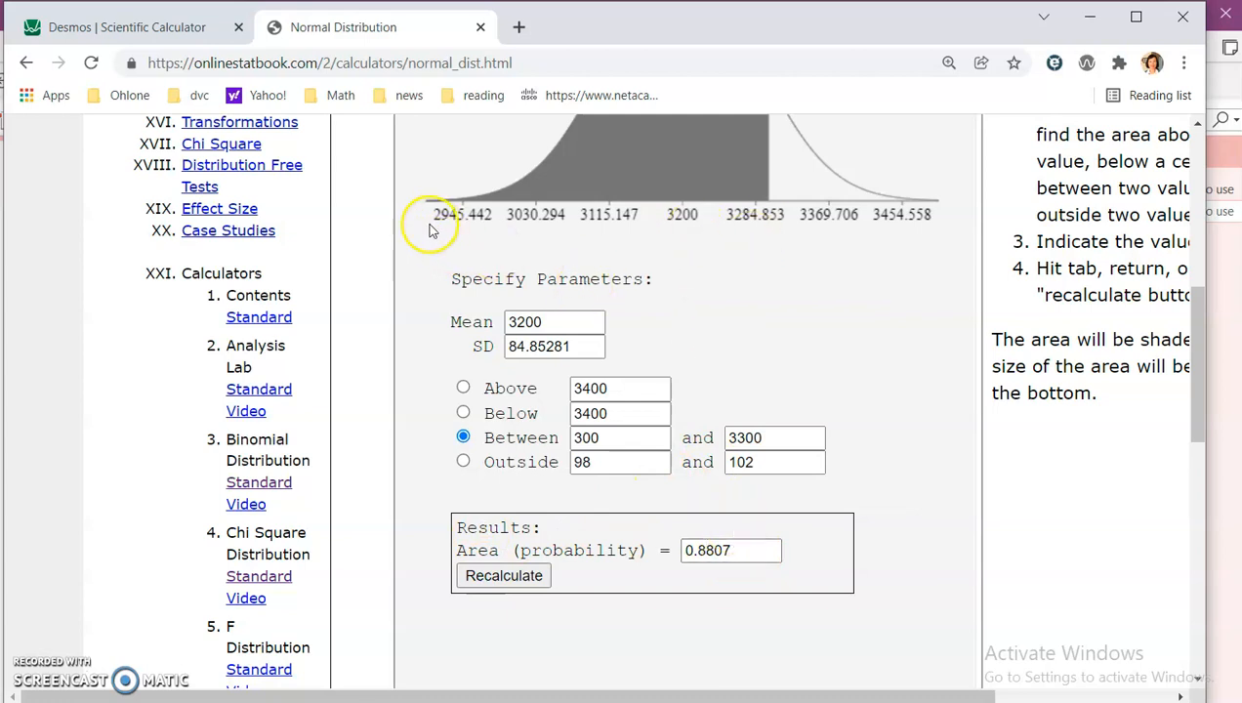
# Step: Correct the Between lower bound to 3000 and recalculate the area
pyautogui.click(612, 437)
pyautogui.doubleClick(612, 437)
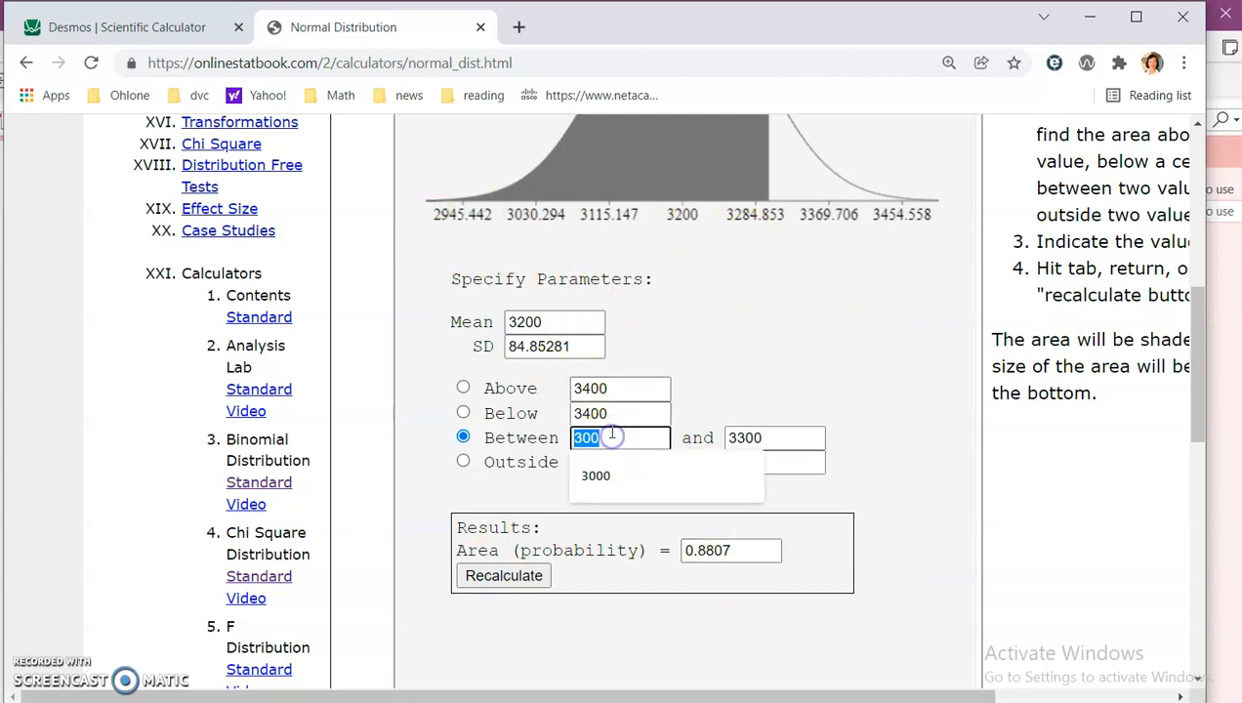
pyautogui.press('BackSpace')
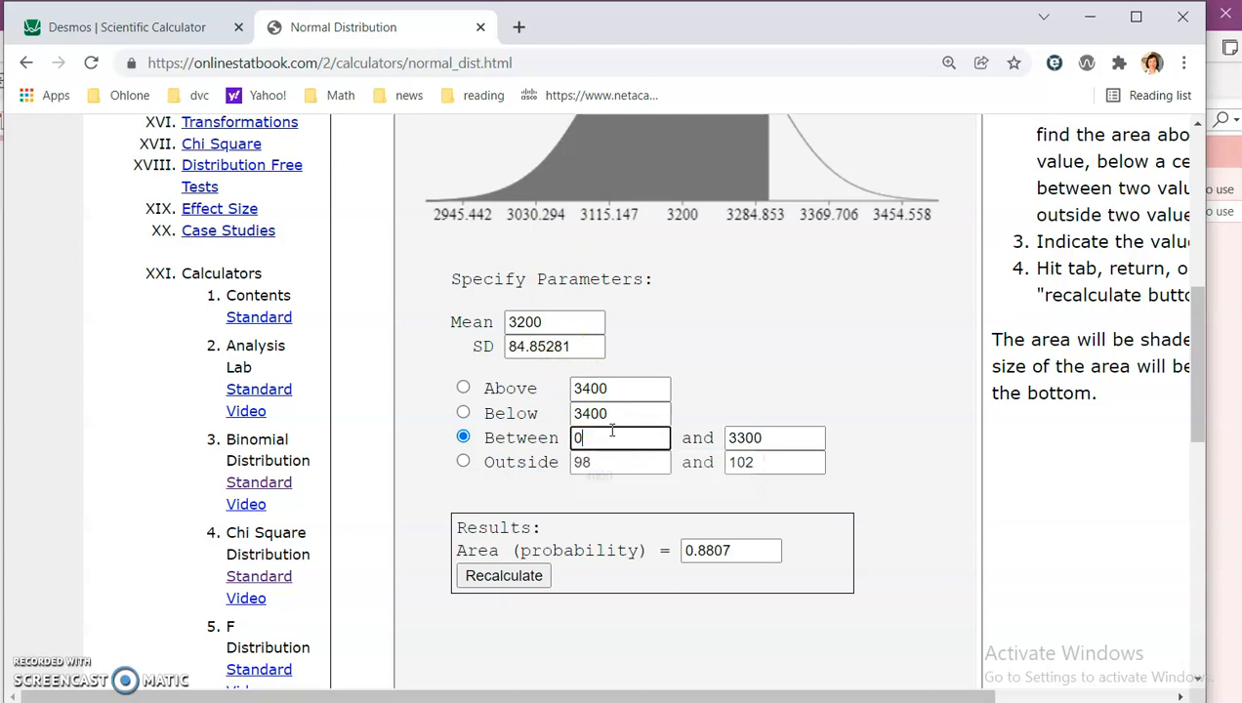
pyautogui.write('3000')
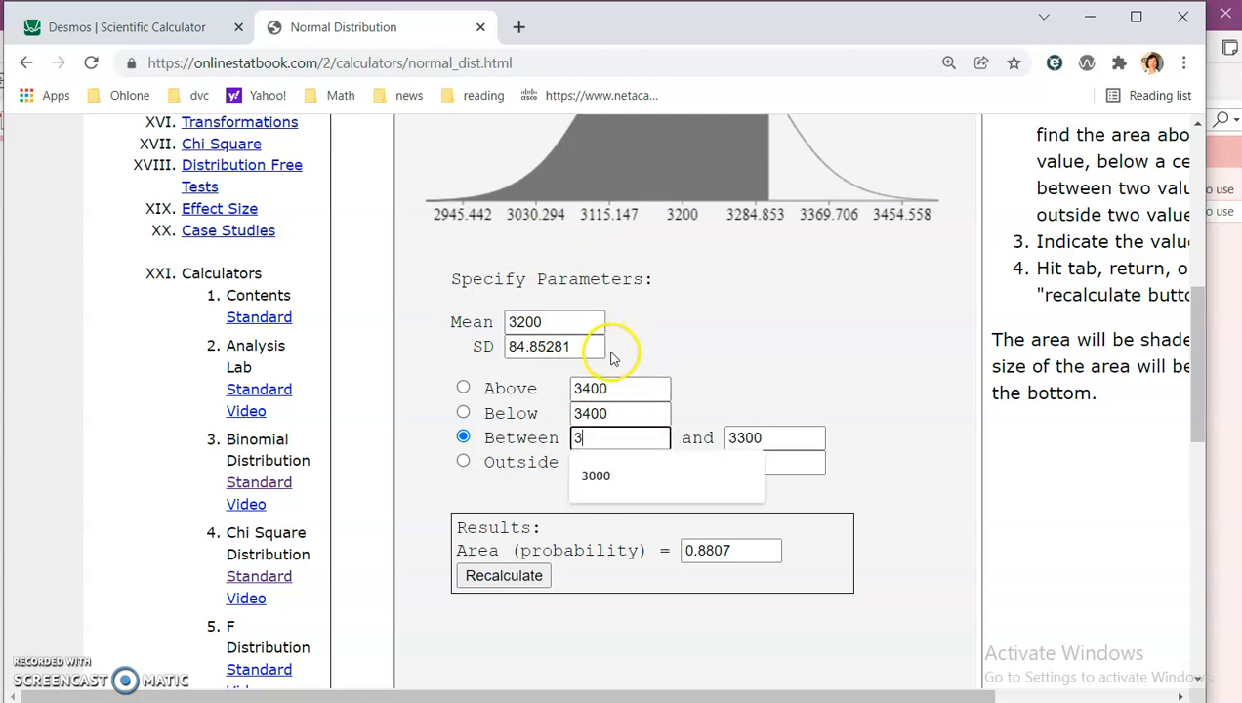
pyautogui.click(504, 575)
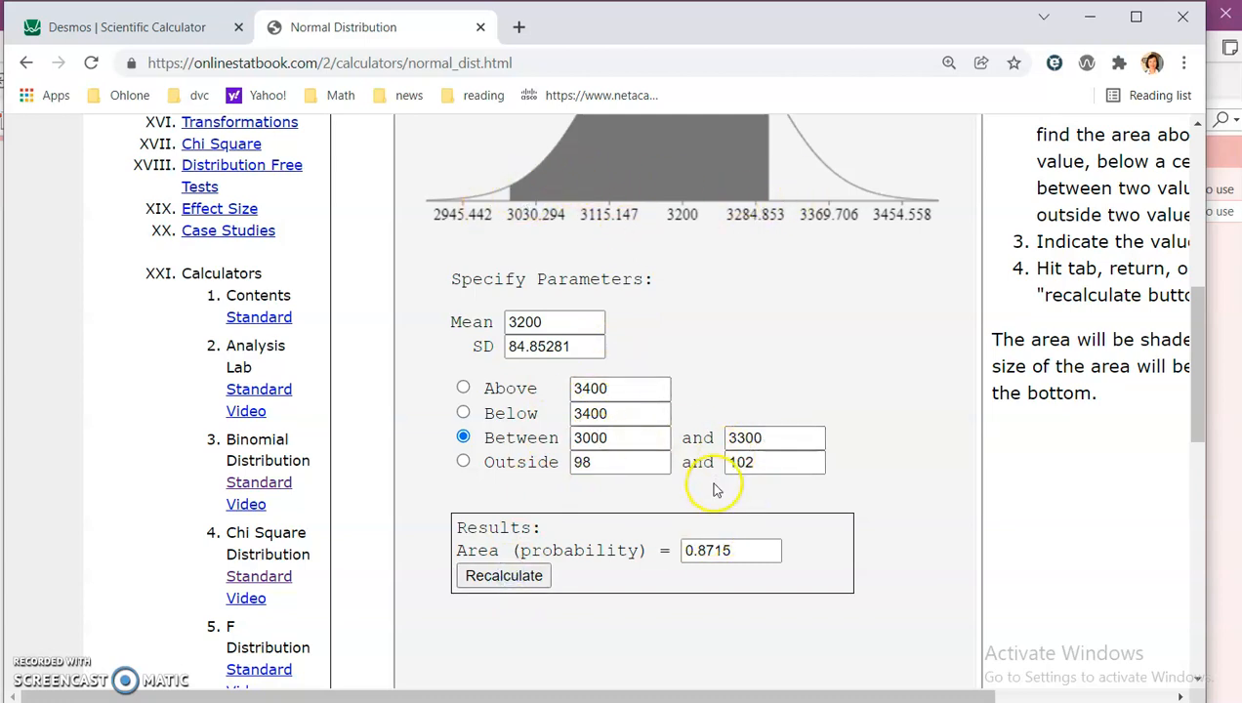
# Step: Return to the notes and handwrite "and 3300) = 0.8715" as example g's answer
pyautogui.hotkey('alt', 'Tab')
pyautogui.moveTo(664, 453); pyautogui.dragTo(771, 451)
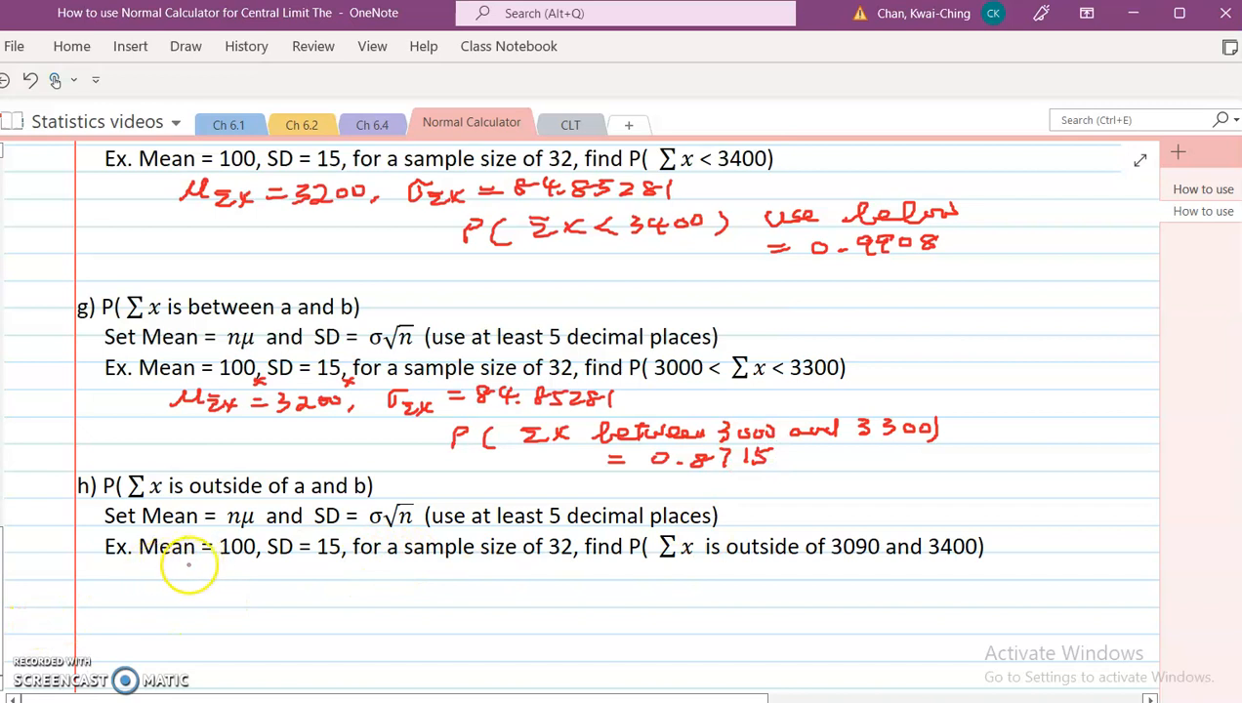
# Step: Handwrite μΣx = 3200, σΣx = 15√32 = 84.85281 under example h
pyautogui.moveTo(170, 577); pyautogui.dragTo(186, 563)
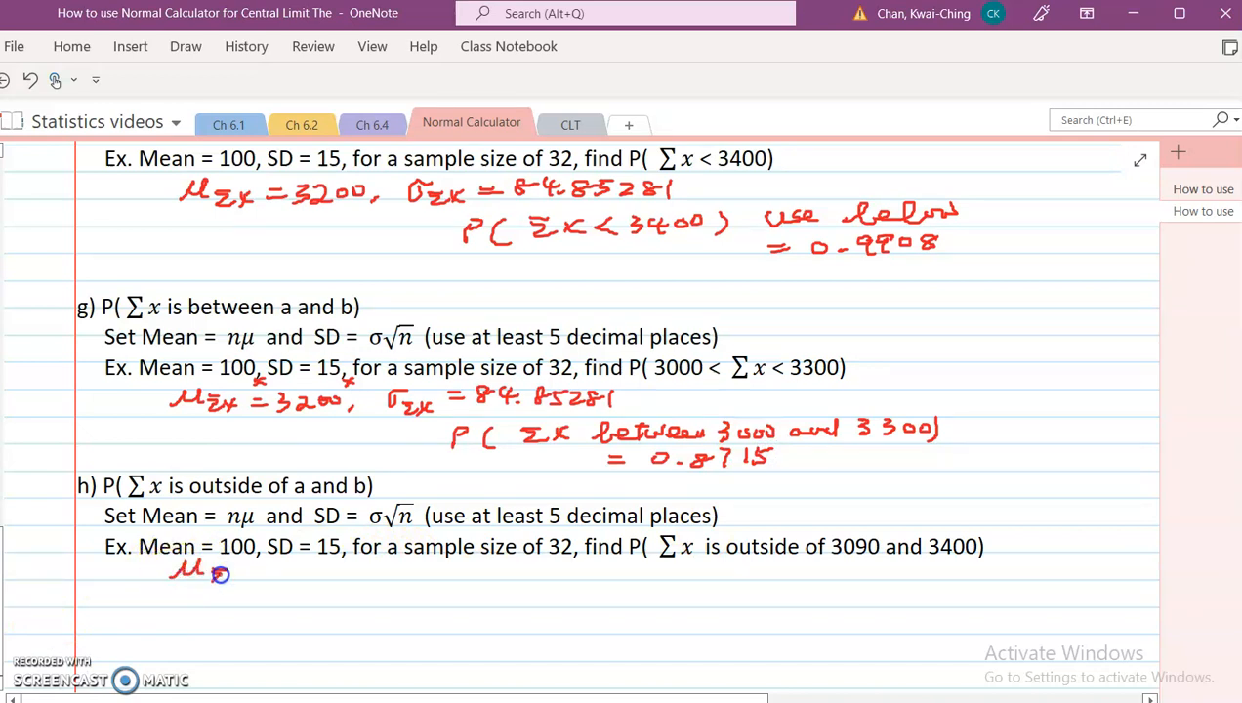
pyautogui.moveTo(260, 571); pyautogui.dragTo(278, 571)
pyautogui.moveTo(260, 578); pyautogui.dragTo(279, 578)
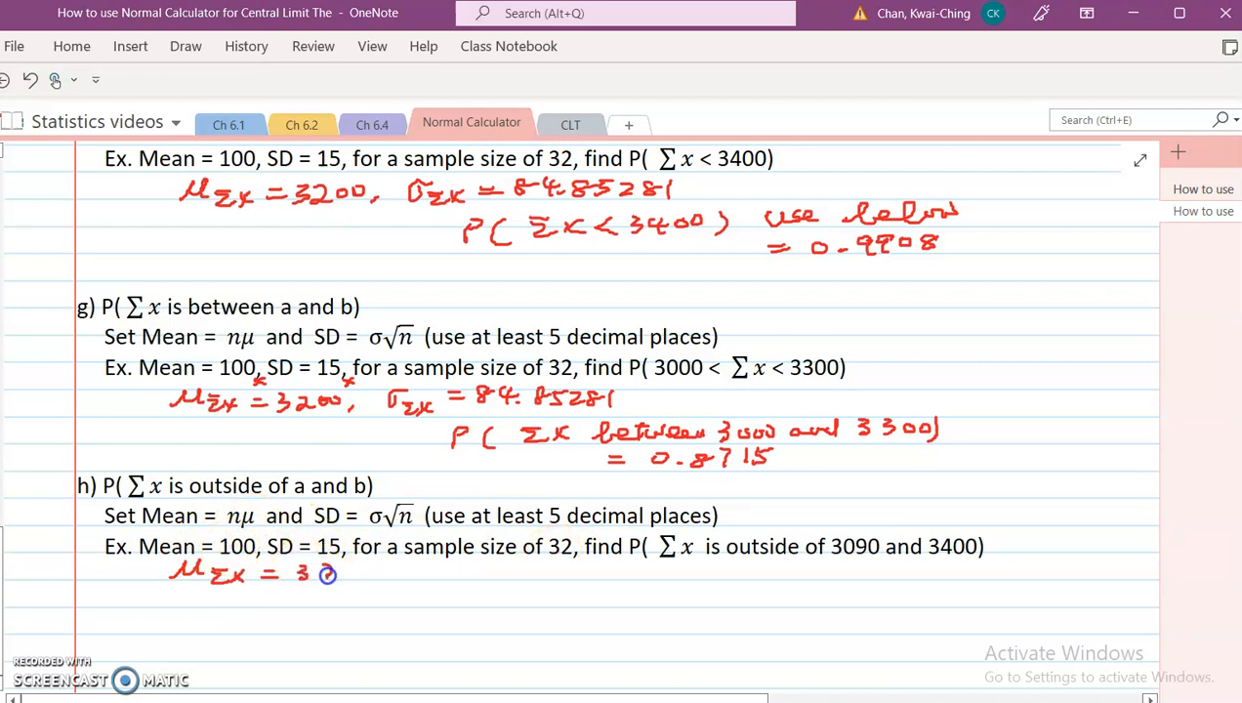
pyautogui.moveTo(379, 574); pyautogui.dragTo(373, 584)
pyautogui.moveTo(456, 574); pyautogui.dragTo(535, 573)
pyautogui.moveTo(519, 580); pyautogui.dragTo(535, 580)
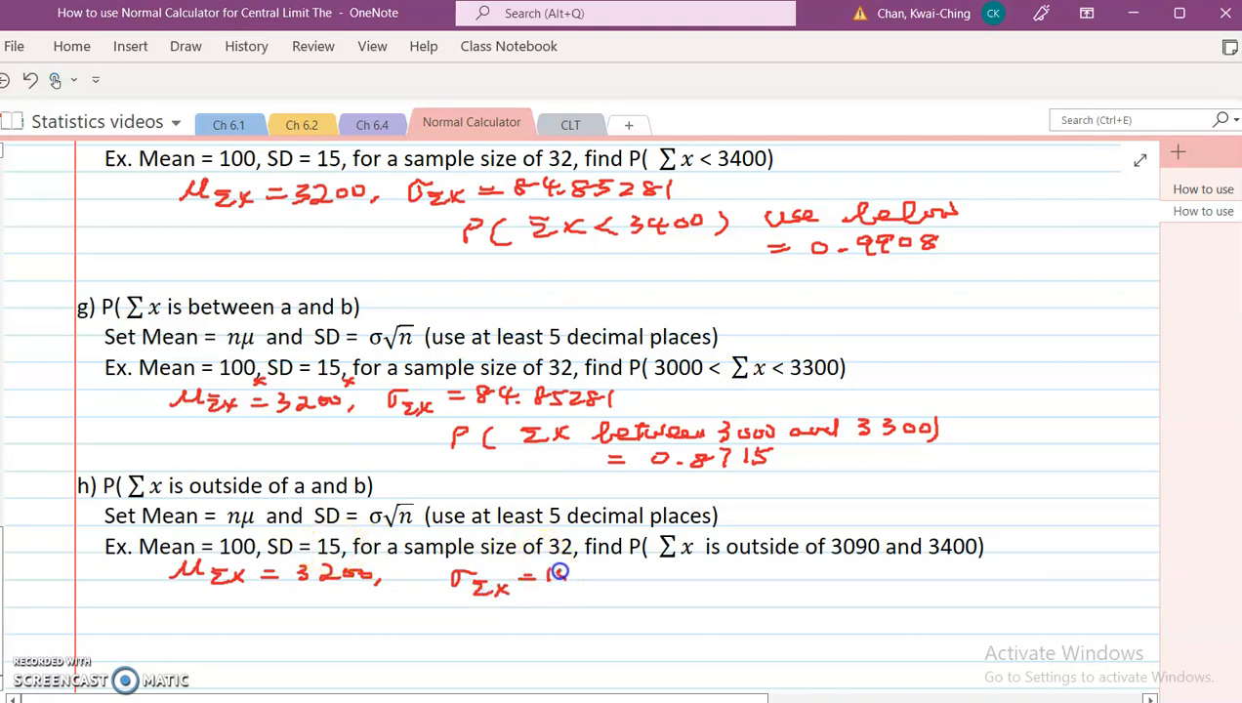
pyautogui.moveTo(598, 584); pyautogui.dragTo(611, 583)
pyautogui.moveTo(615, 572); pyautogui.dragTo(656, 580)
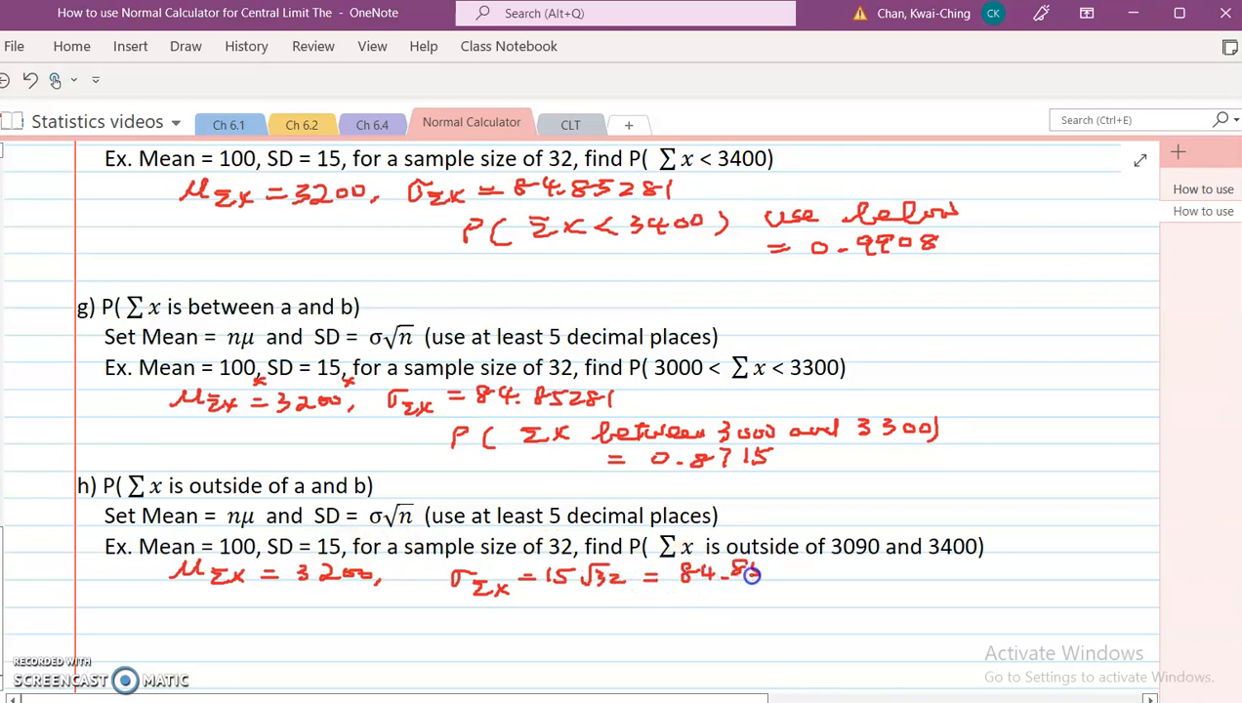
pyautogui.moveTo(821, 564); pyautogui.dragTo(820, 581)
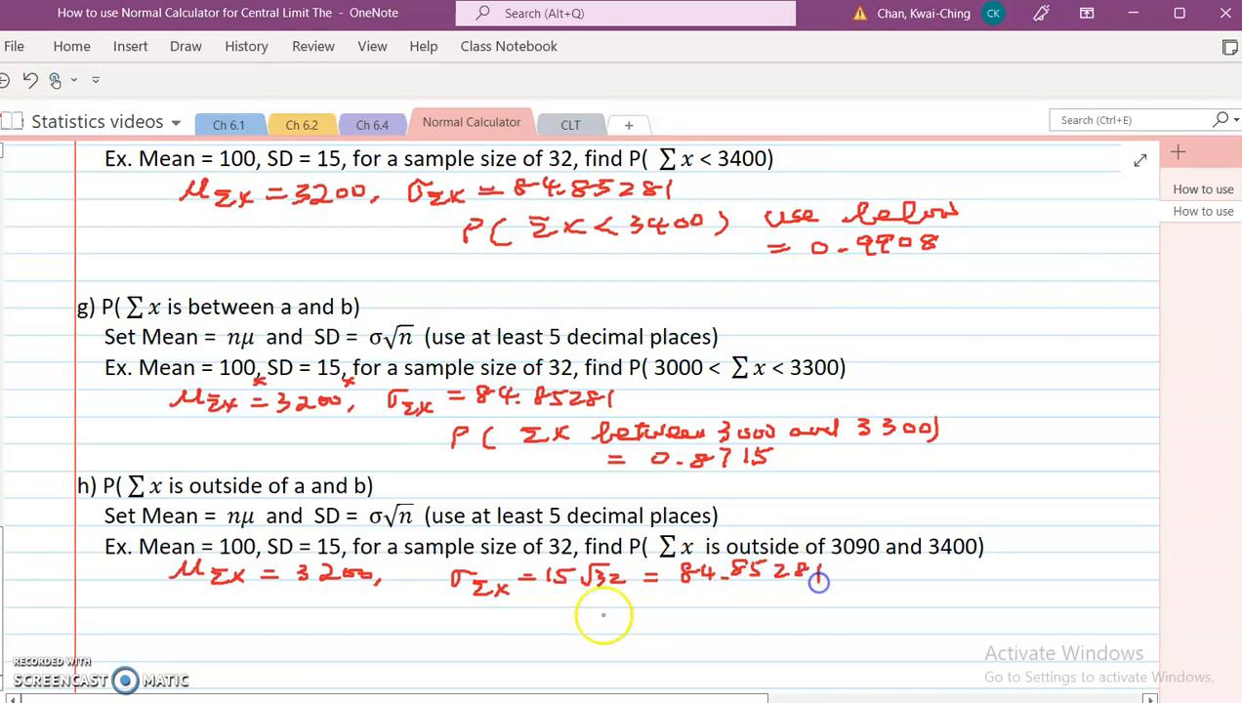
# Step: Handwrite P(Σx outside of 3090 and 3400) = below example h's parameters
pyautogui.moveTo(444, 617)
pyautogui.mouseDown()
pyautogui.moveTo(444, 637)
pyautogui.moveTo(457, 625)
pyautogui.mouseUp()
pyautogui.moveTo(486, 615); pyautogui.dragTo(484, 640)
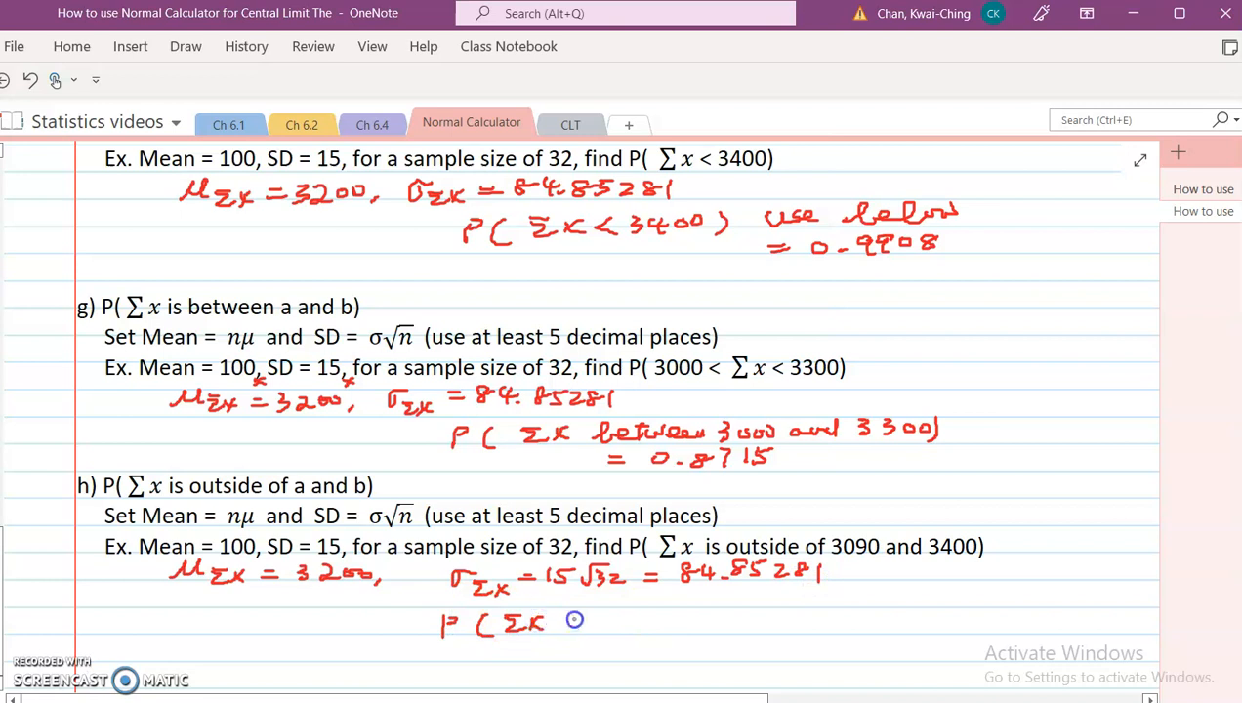
pyautogui.moveTo(616, 613)
pyautogui.mouseDown()
pyautogui.moveTo(617, 633)
pyautogui.moveTo(632, 615)
pyautogui.moveTo(744, 624)
pyautogui.mouseUp()
pyautogui.moveTo(766, 605); pyautogui.dragTo(782, 625)
pyautogui.moveTo(807, 608); pyautogui.dragTo(853, 617)
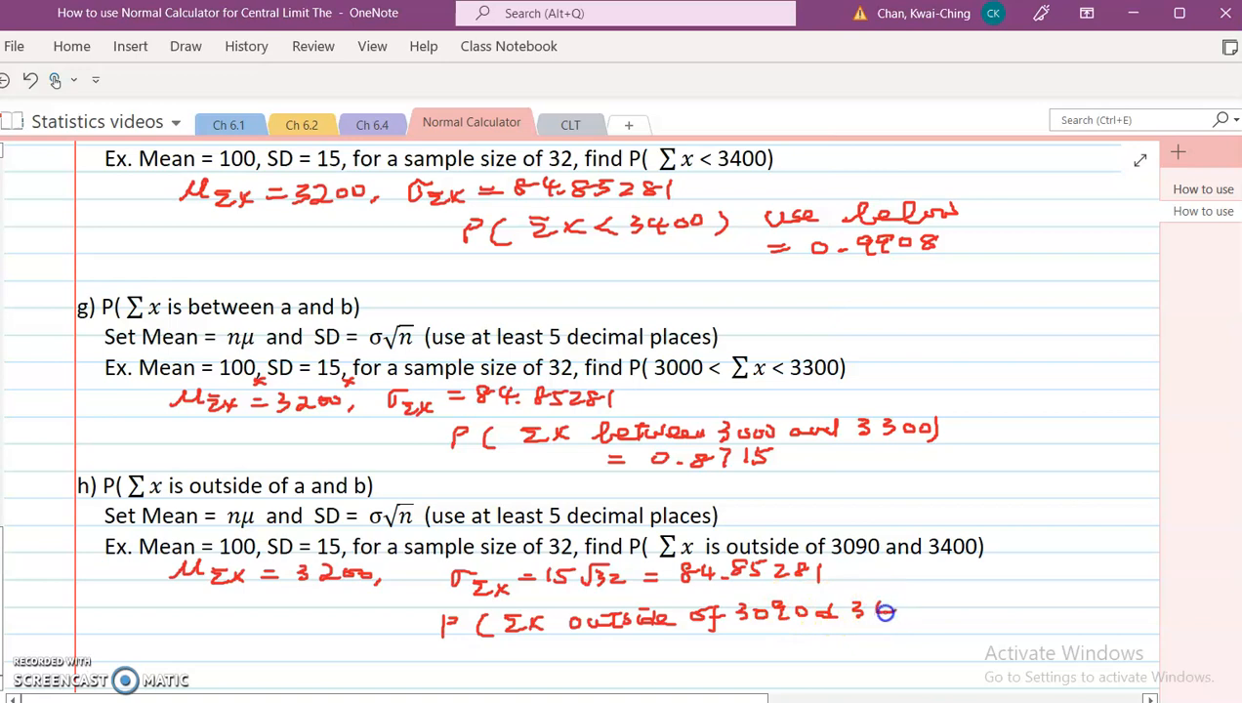
pyautogui.moveTo(940, 598); pyautogui.dragTo(939, 618)
pyautogui.moveTo(674, 650); pyautogui.dragTo(696, 653)
# Step: Switch to the normal calculator and enter 3090 and 3400 as the Outside bounds
pyautogui.hotkey('alt', 'Tab')
pyautogui.moveTo(595, 463); pyautogui.dragTo(552, 473)
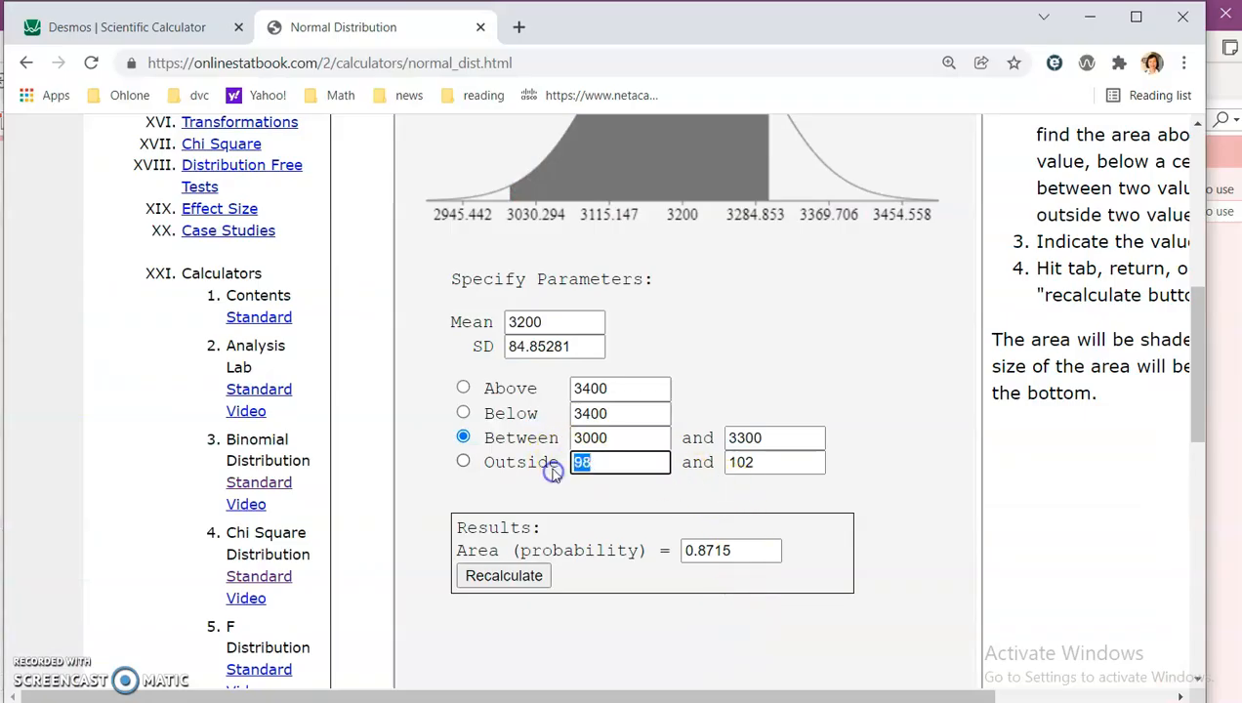
pyautogui.write('30')
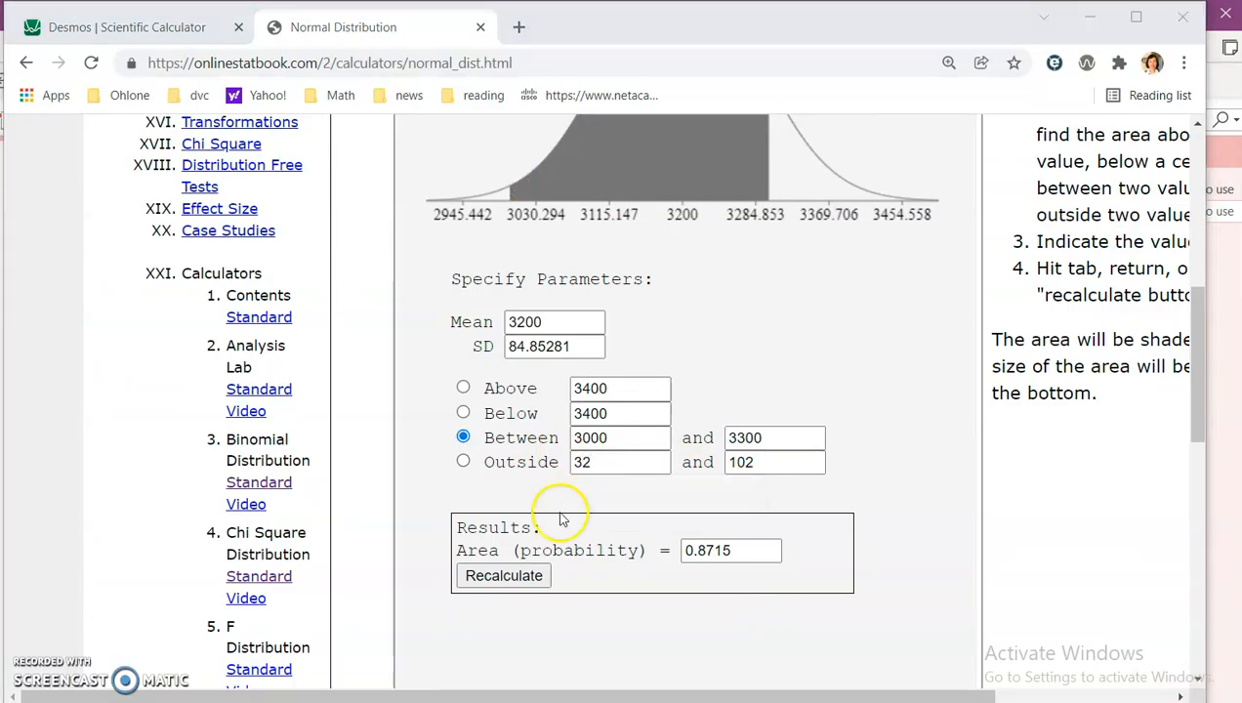
pyautogui.hotkey('alt', 'Tab')
pyautogui.hotkey('alt', 'Tab')
pyautogui.doubleClick(591, 474)
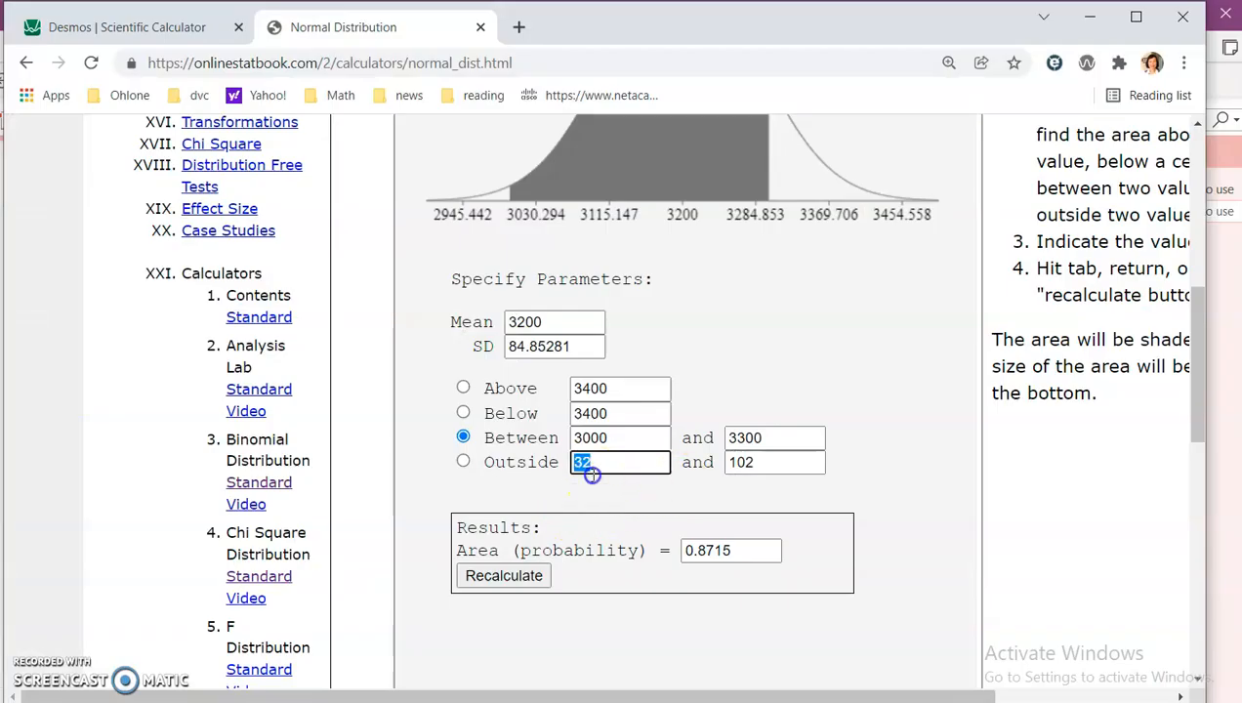
pyautogui.write('309')
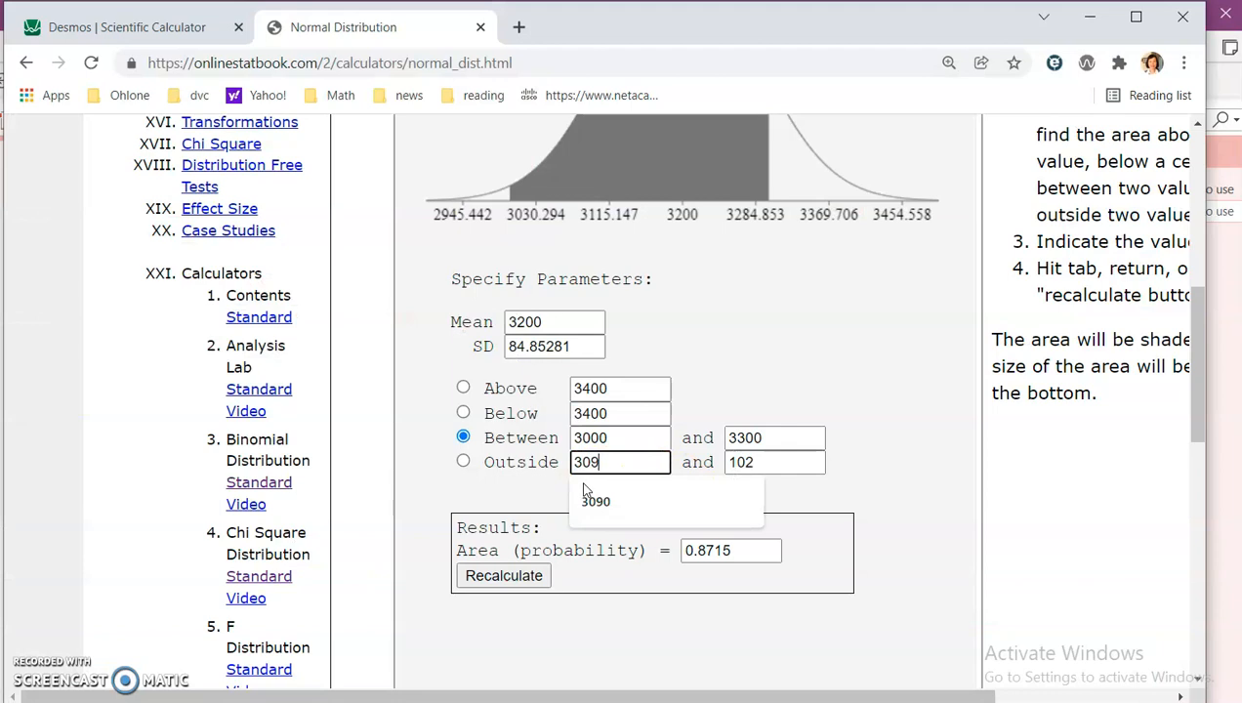
pyautogui.click(592, 498)
pyautogui.doubleClick(754, 463)
pyautogui.write('3400')
pyautogui.click(613, 499)
# Step: Choose the Outside option to calculate the area beyond 3090 and 3400, then return to the notes
pyautogui.hotkey('alt', 'Tab')
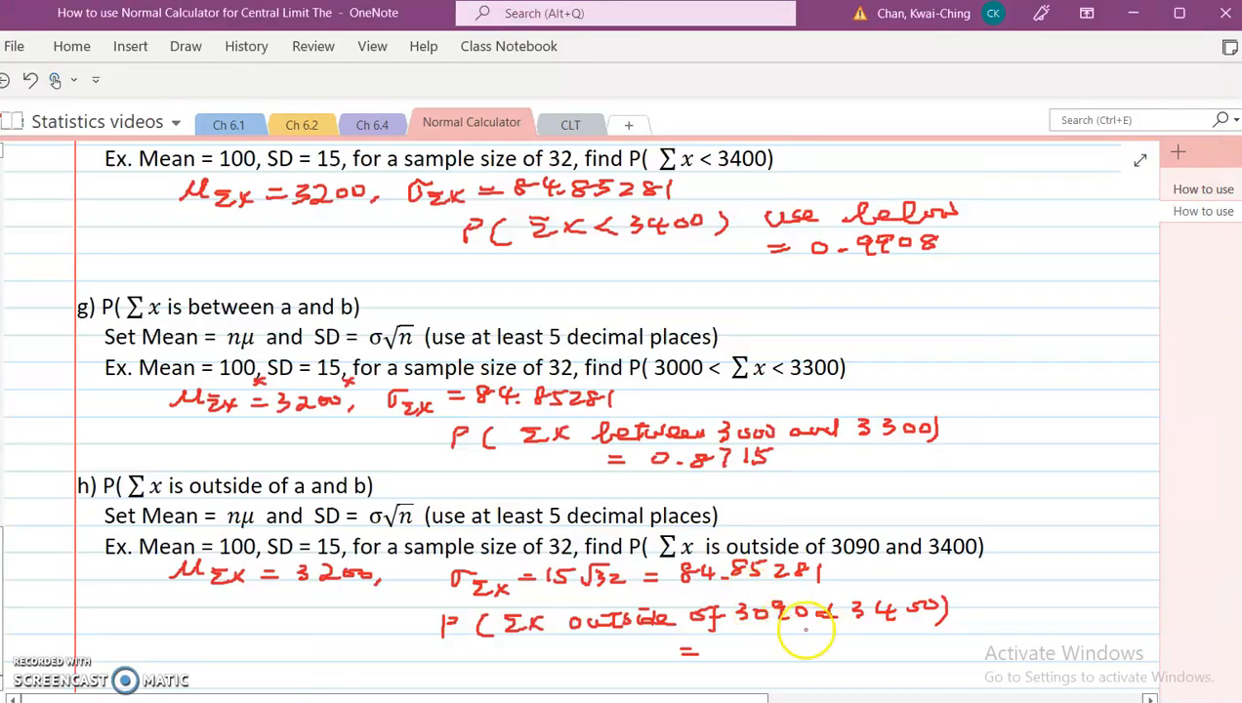
pyautogui.hotkey('alt', 'Tab')
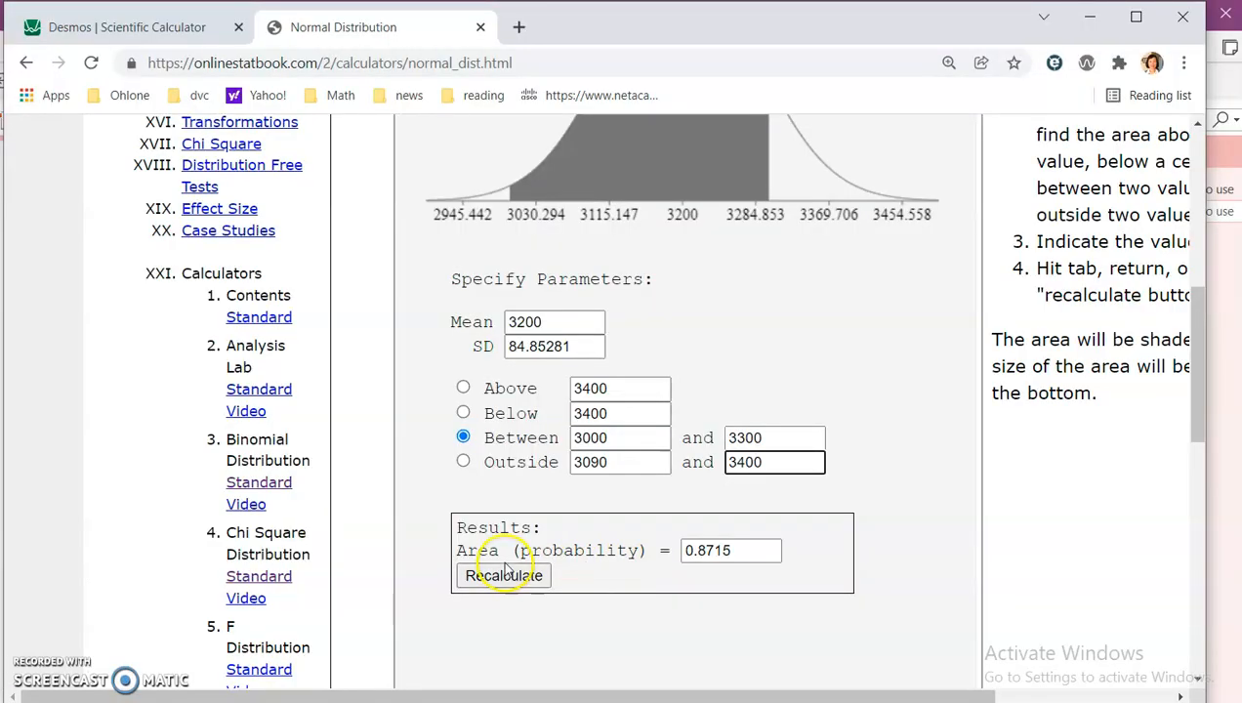
pyautogui.click(463, 461)
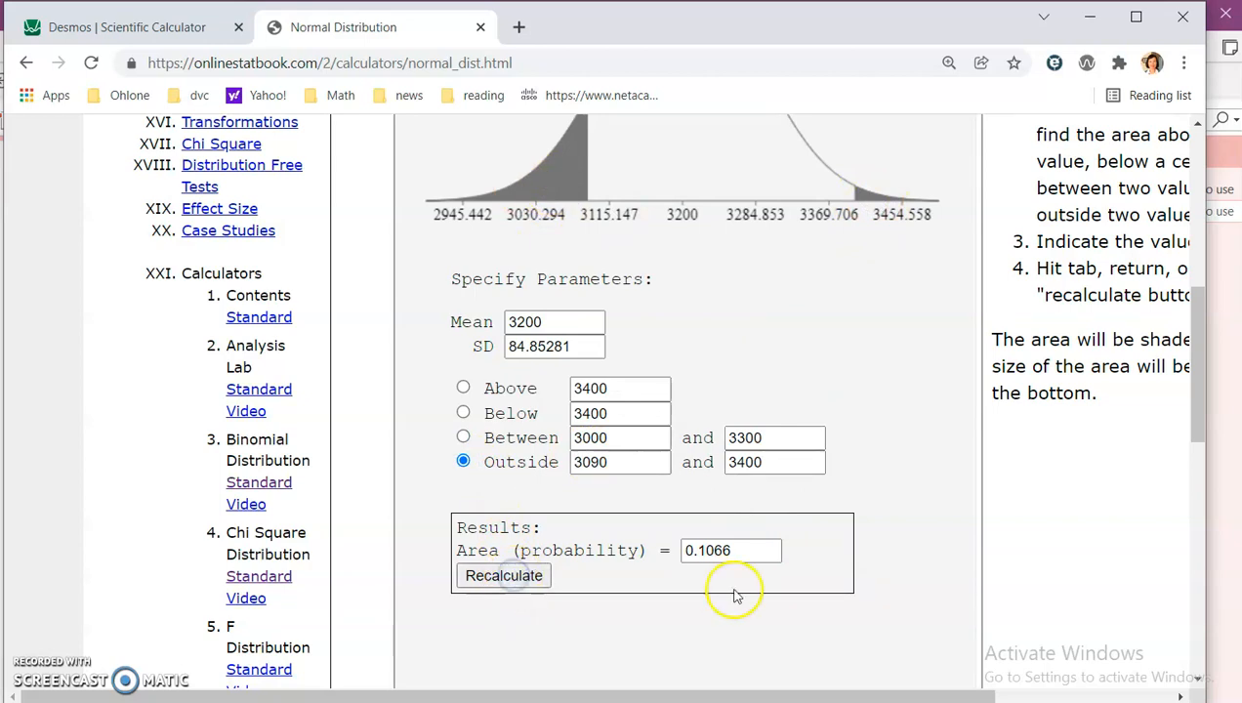
pyautogui.hotkey('alt', 'Tab')
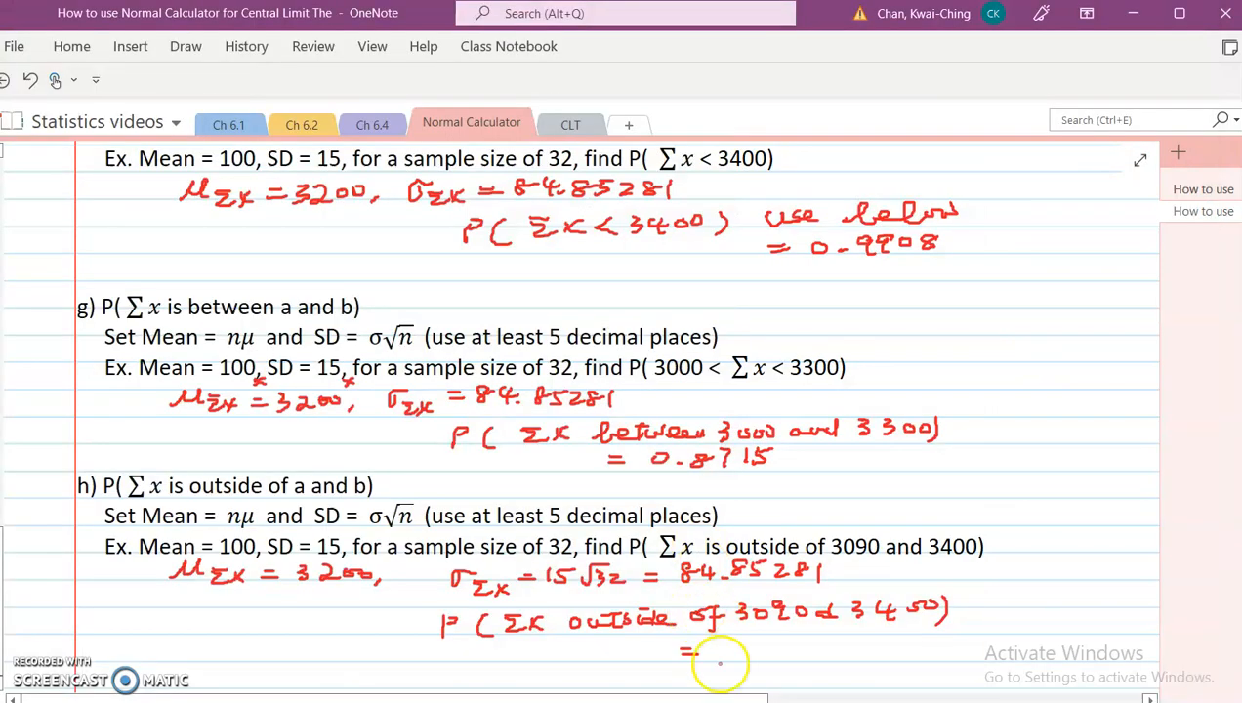